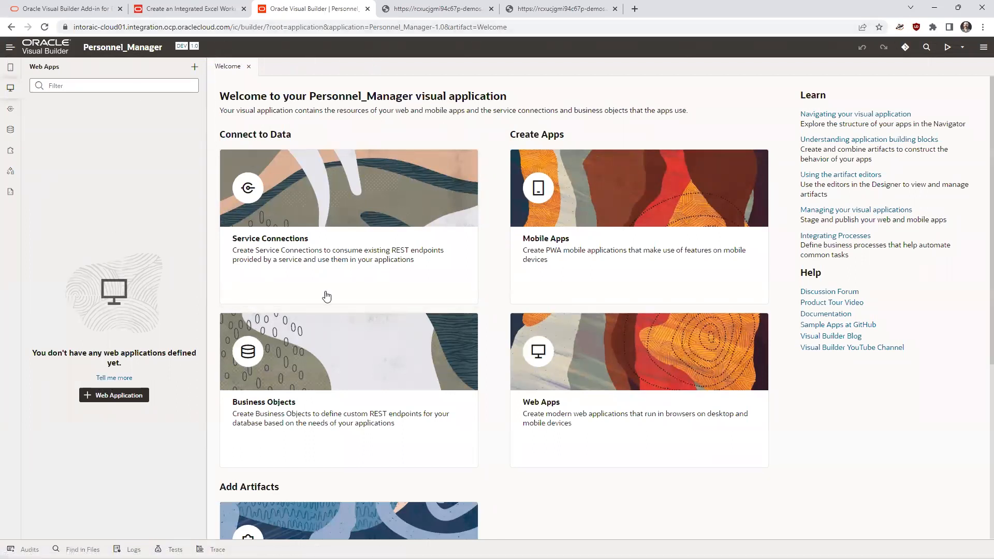
- Review the instructions for installing the Oracle Visual Builder Add-in in the Excel workbook tutorial and return to the Personnel_Manager application
{"action": "left_click", "coordinate": [182, 13]}
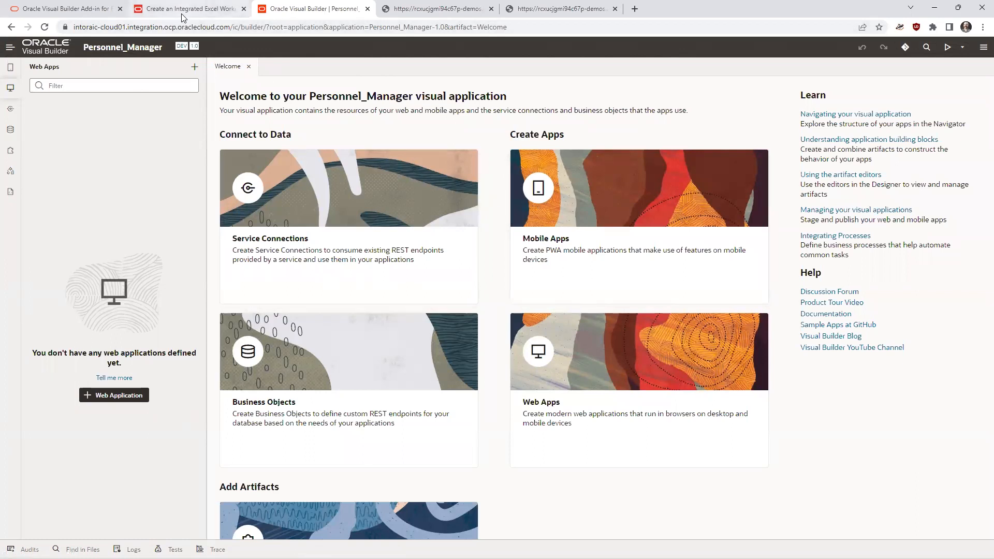
{"action": "scroll", "coordinate": [296, 181], "scroll_direction": "down", "scroll_amount": 2}
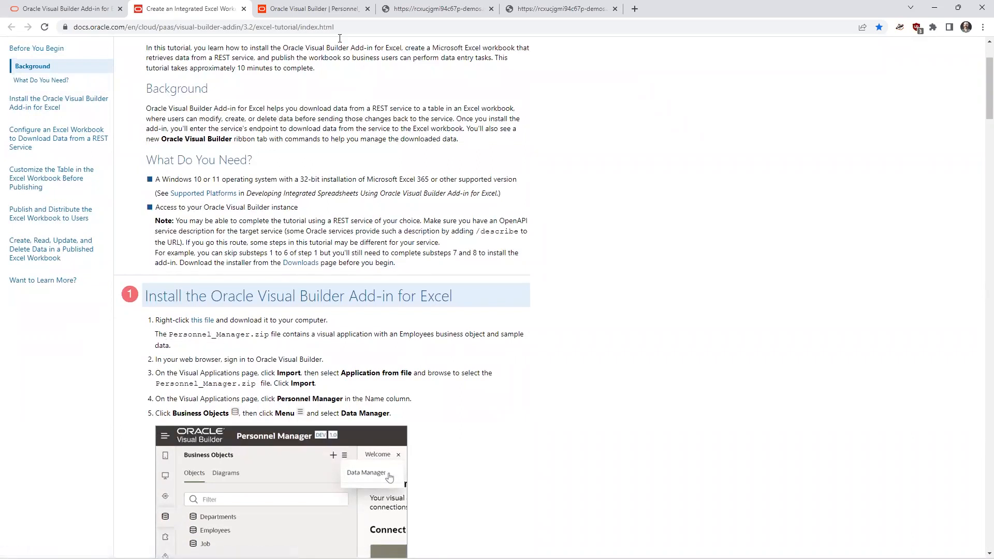
{"action": "left_click", "coordinate": [316, 9]}
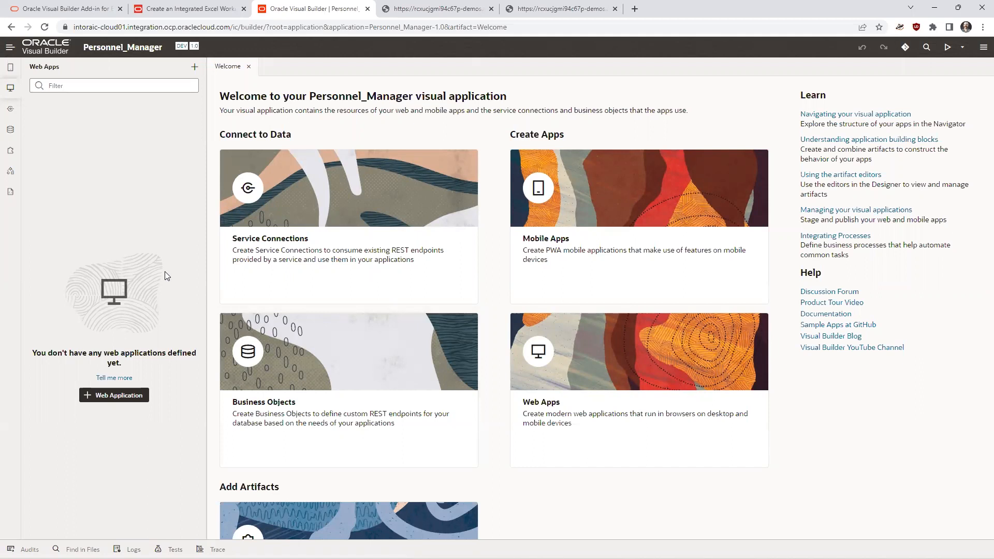
- Try to download the Excel add-in installer from the Data Manager of the Personnel_Manager business objects
{"action": "left_click", "coordinate": [10, 130]}
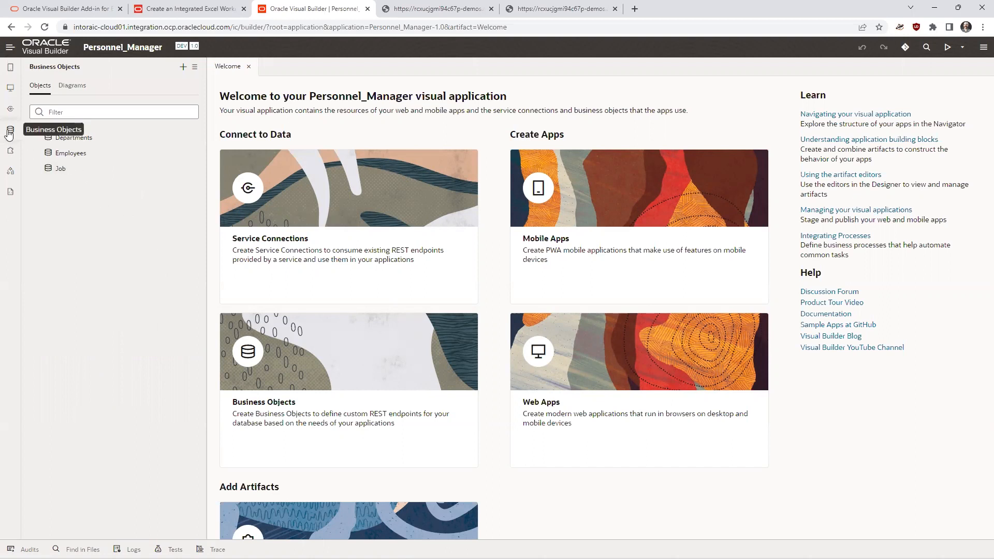
{"action": "left_click", "coordinate": [198, 73]}
{"action": "left_click", "coordinate": [217, 88]}
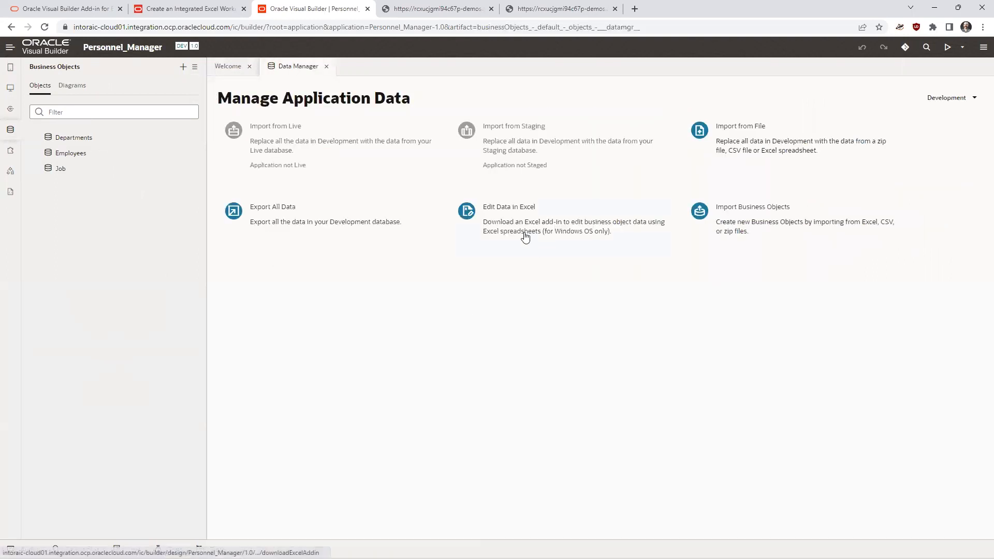
{"action": "left_click", "coordinate": [525, 236]}
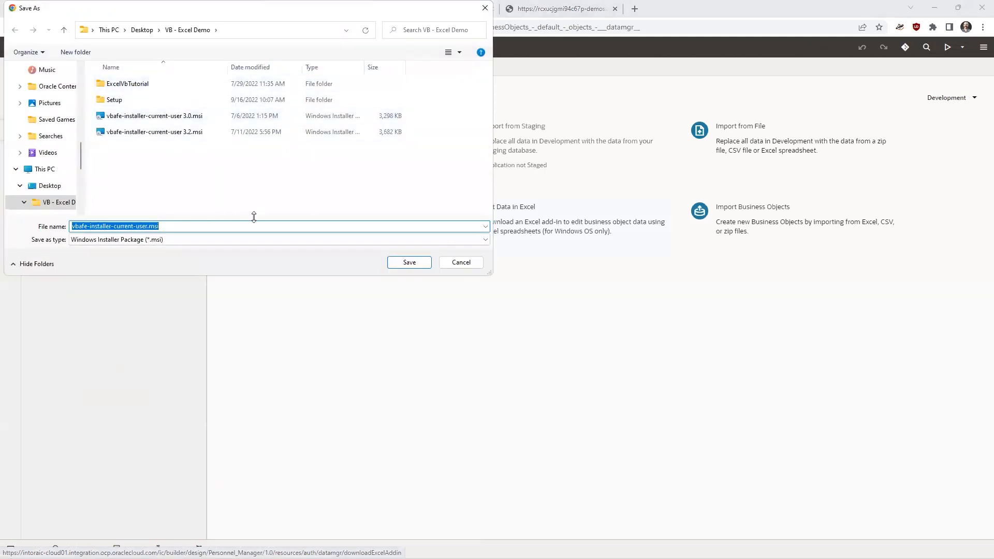
{"action": "left_click", "coordinate": [475, 263]}
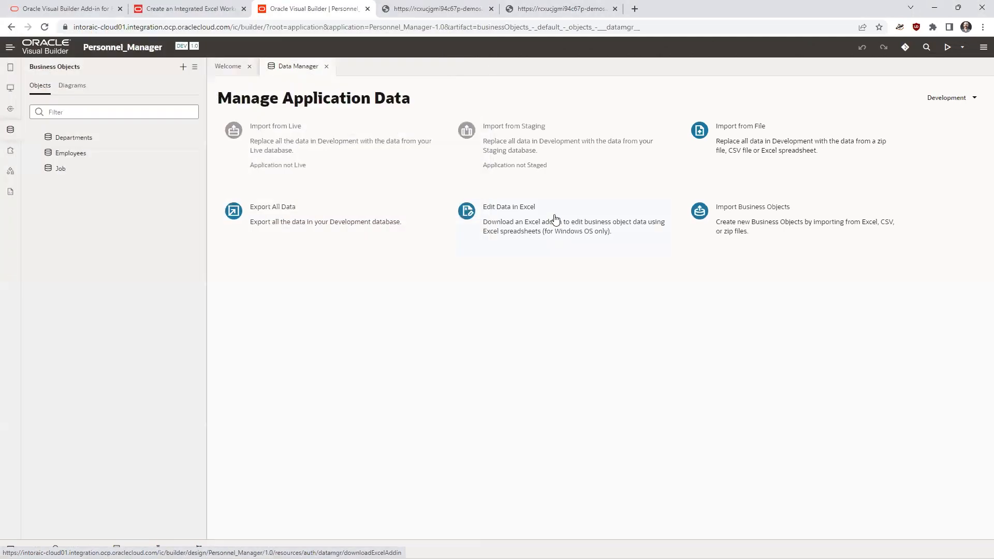
{"action": "left_click", "coordinate": [327, 67]}
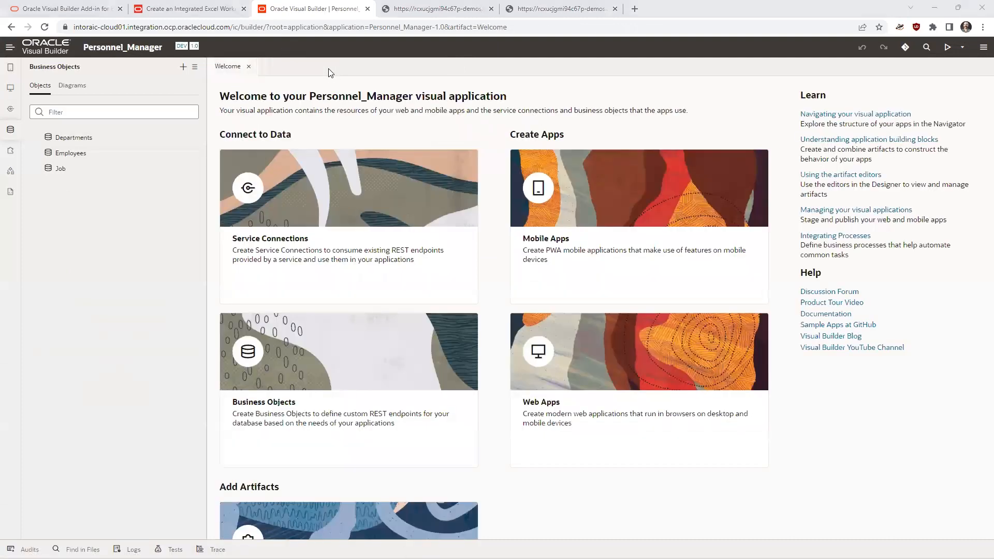
- Switch to the VB - Excel Demo folder in File Explorer and inspect employees-source.xlsx in Excel for the Oracle Visual Builder add-in
{"action": "key", "text": "super+Tab"}
{"action": "key", "text": "Return"}
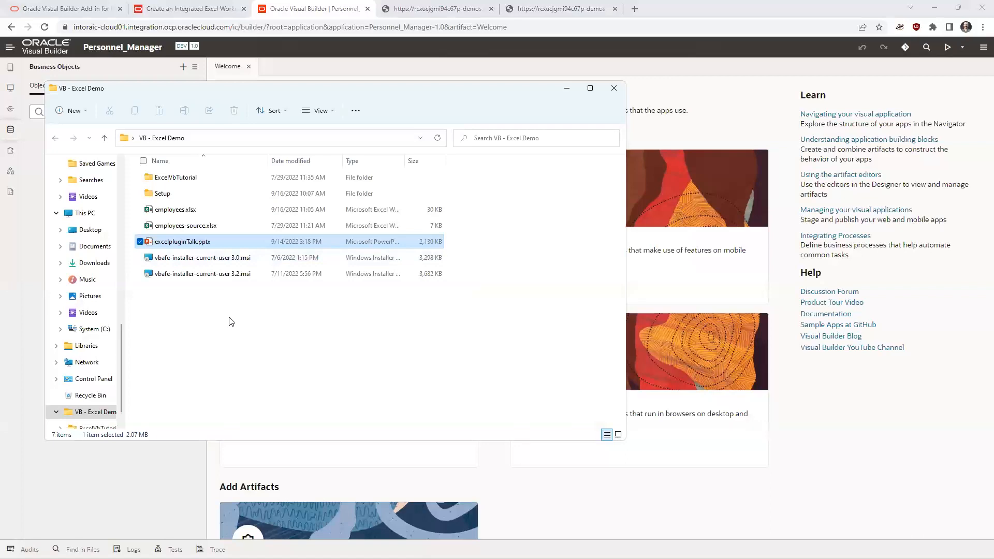
{"action": "left_click", "coordinate": [235, 341]}
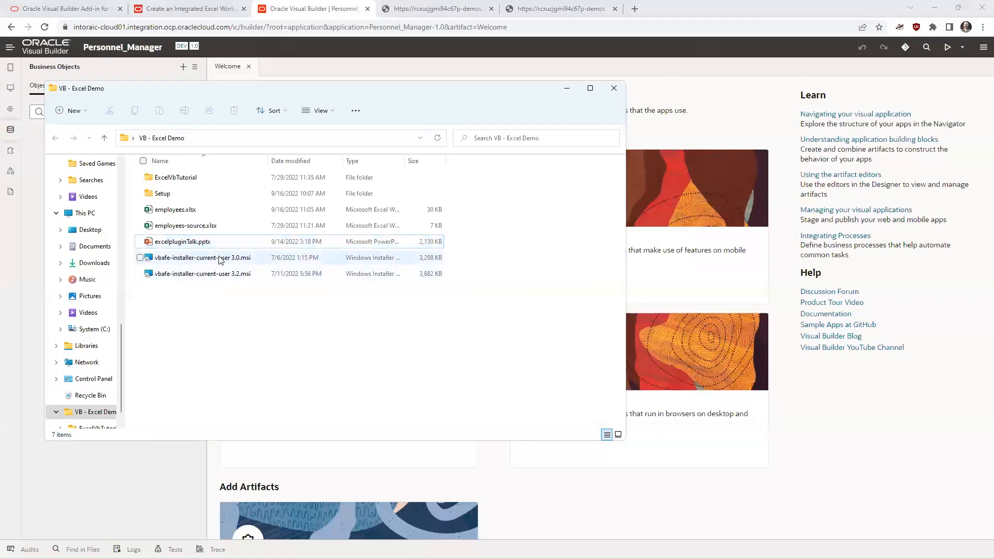
{"action": "left_click", "coordinate": [210, 228]}
{"action": "double_click", "coordinate": [210, 228]}
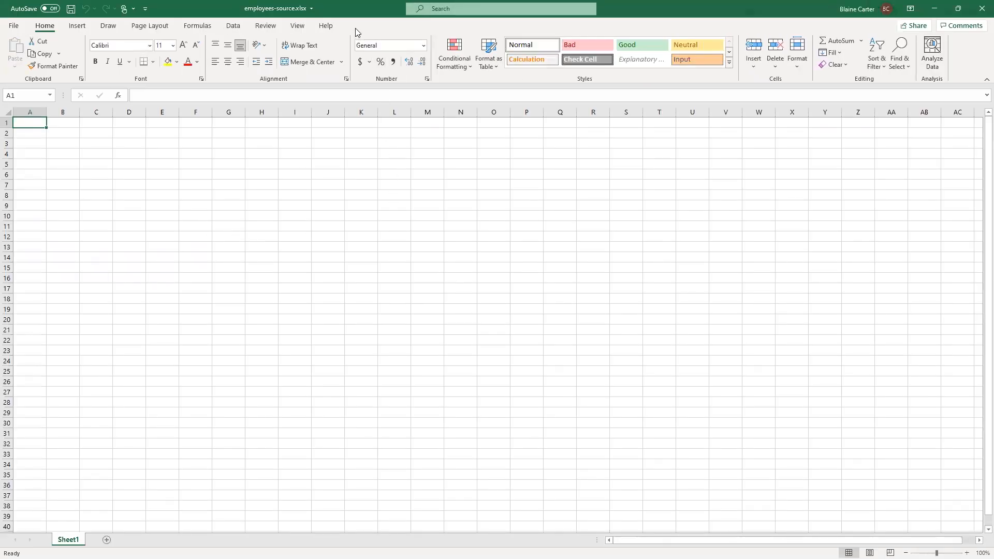
{"action": "left_click", "coordinate": [982, 8]}
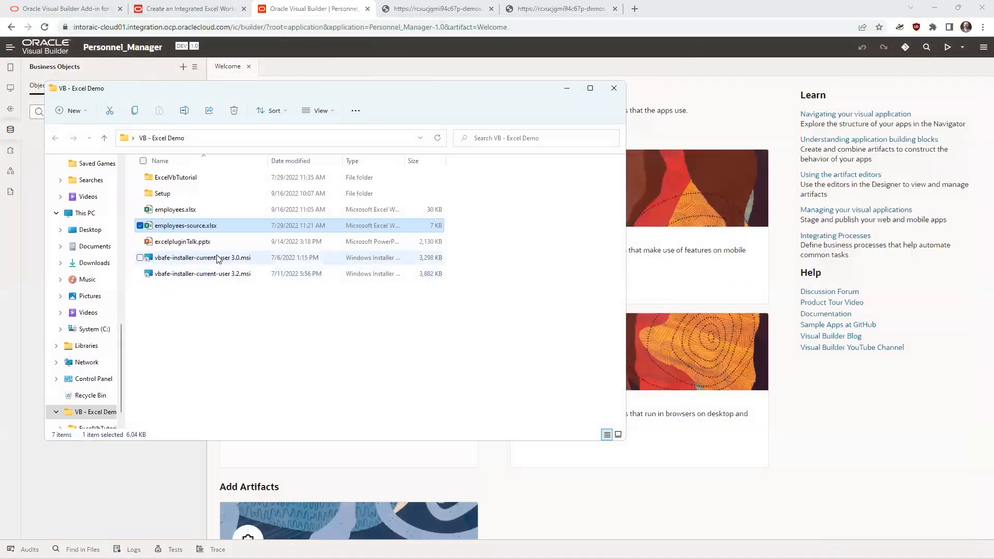
- Install the Oracle Visual Builder Add-in for Excel from vbafe-installer-current-user 3.0.msi
{"action": "double_click", "coordinate": [218, 257]}
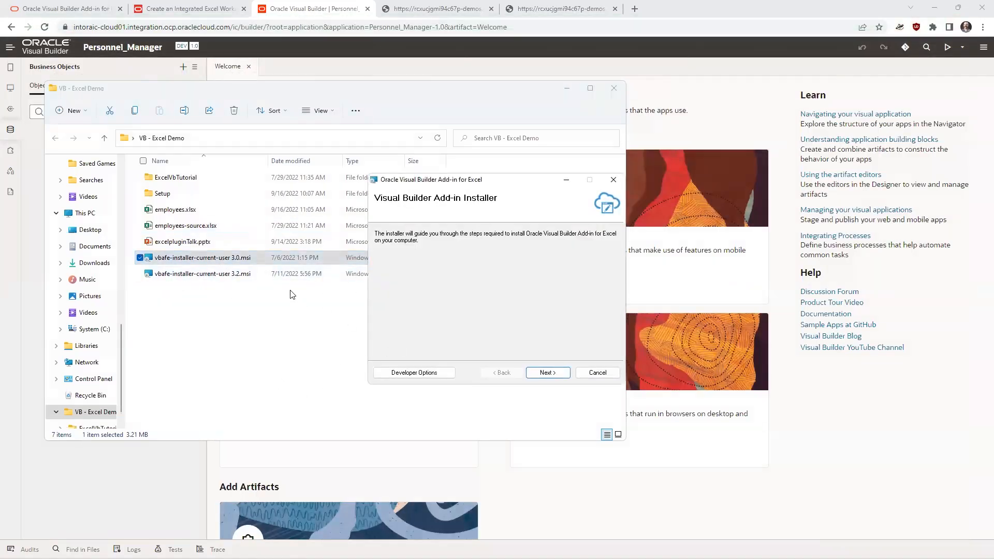
{"action": "left_click", "coordinate": [547, 373]}
{"action": "left_click", "coordinate": [548, 373]}
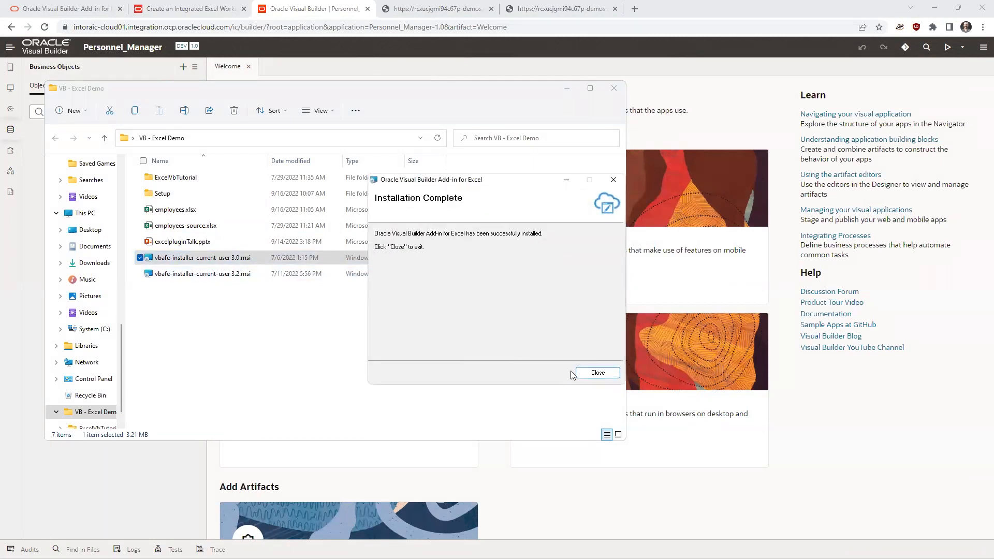
{"action": "left_click", "coordinate": [598, 373]}
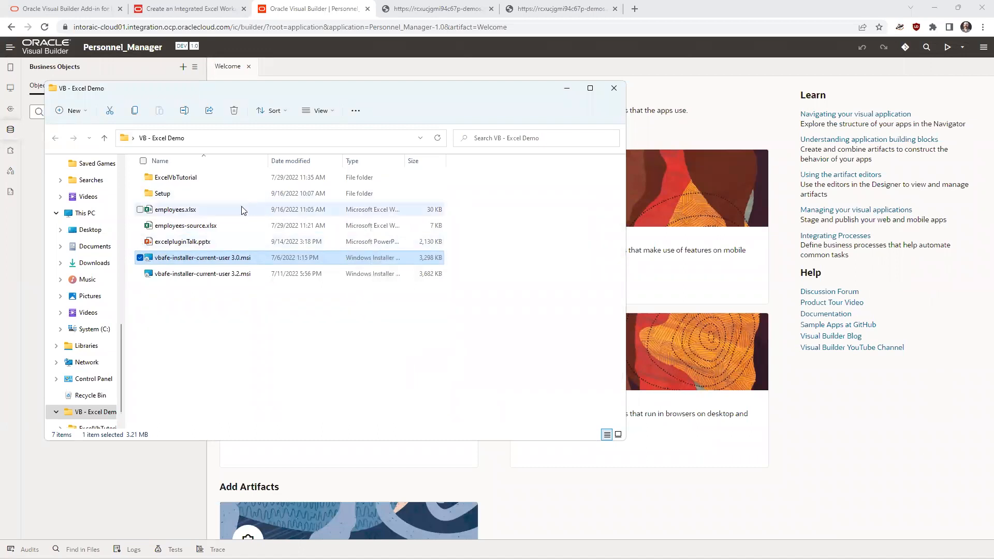
- Reopen employees-source.xlsx, check the Oracle Visual Builder add-in for updates, decline the download and close the workbook
{"action": "double_click", "coordinate": [208, 231]}
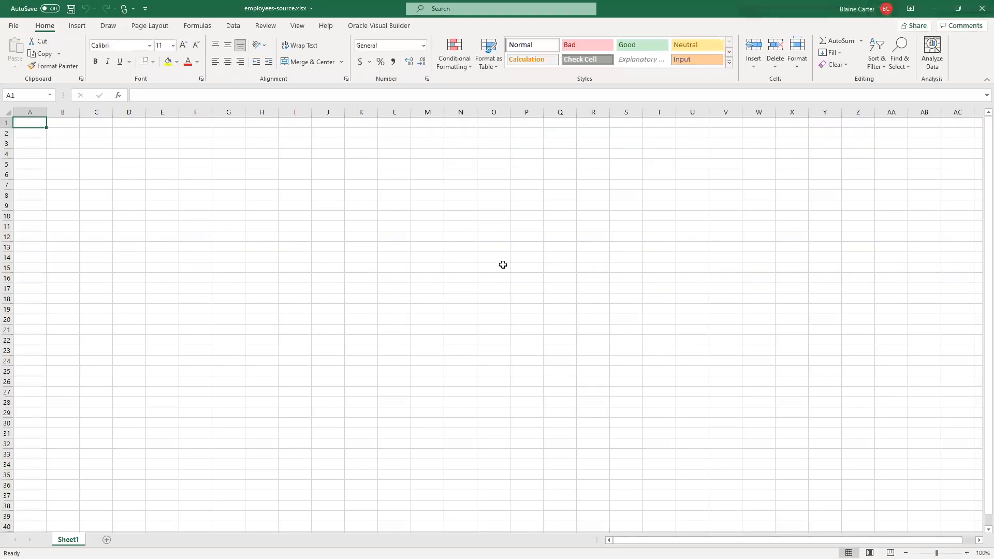
{"action": "left_click", "coordinate": [384, 26]}
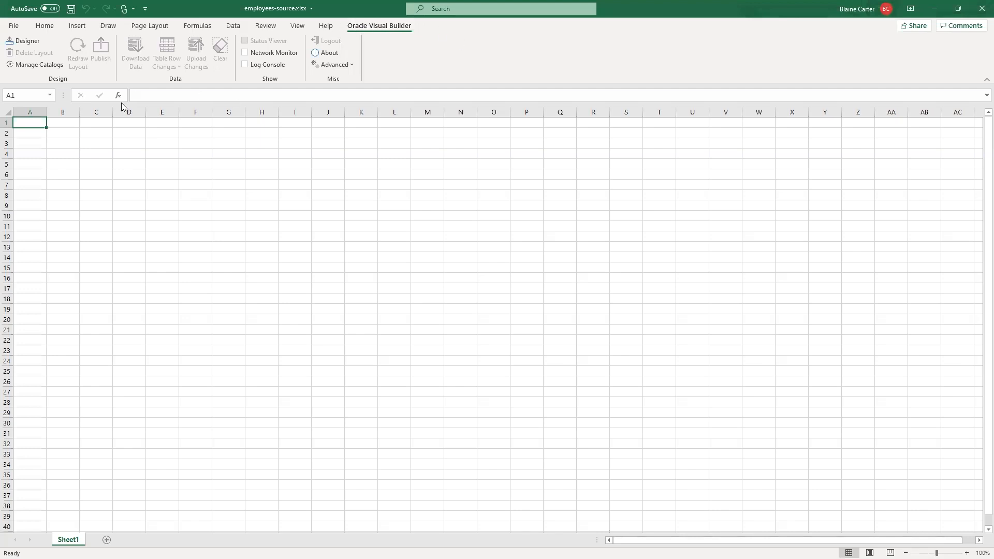
{"action": "left_click", "coordinate": [349, 65]}
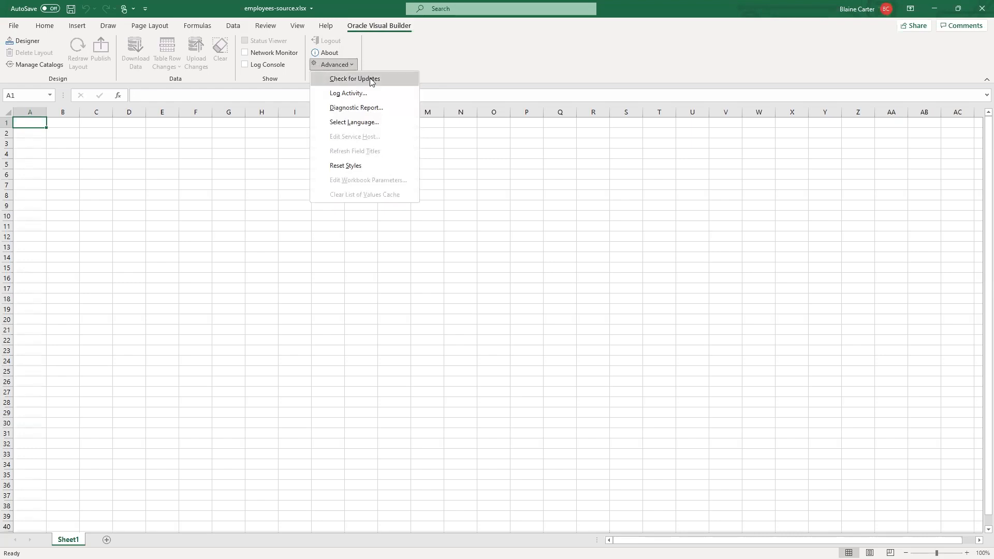
{"action": "left_click", "coordinate": [355, 79]}
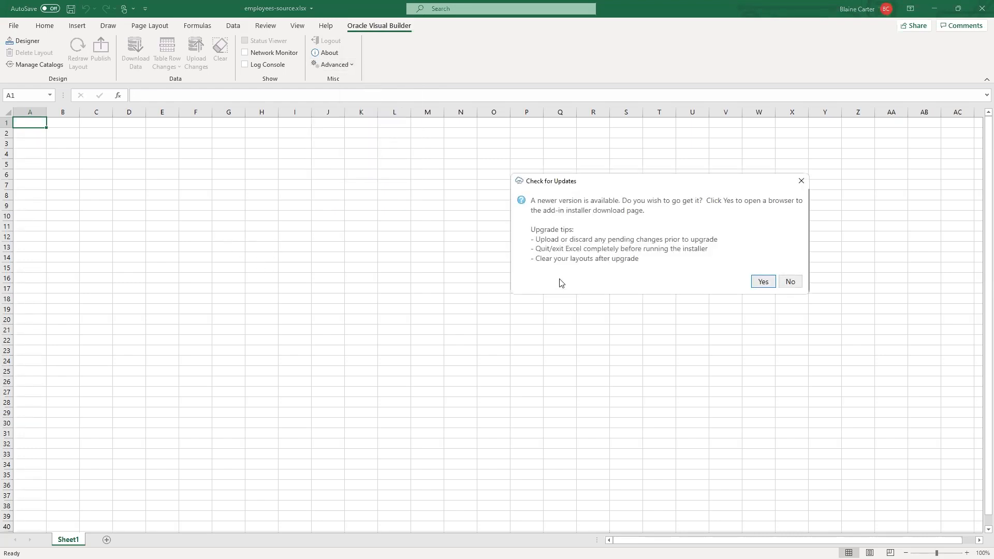
{"action": "left_click", "coordinate": [793, 285]}
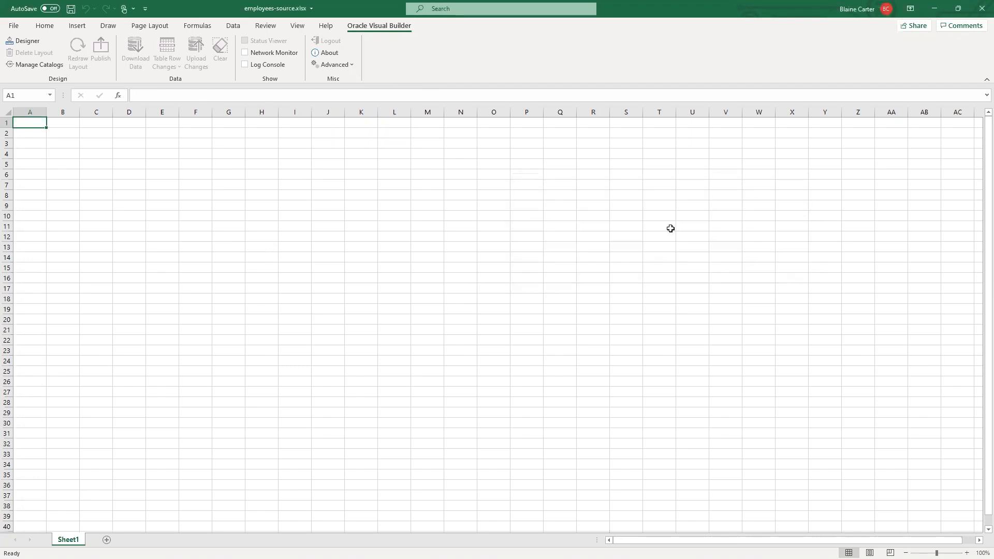
{"action": "left_click", "coordinate": [982, 8]}
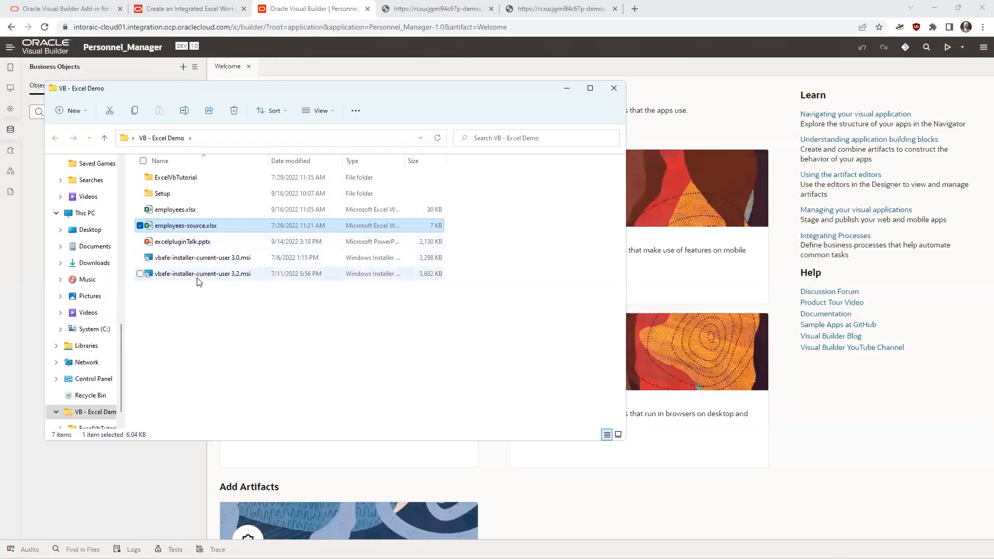
- Update the installed Oracle Visual Builder Add-in for Excel using vbafe-installer-current-user 3.2.msi
{"action": "left_click", "coordinate": [198, 274]}
{"action": "double_click", "coordinate": [198, 274]}
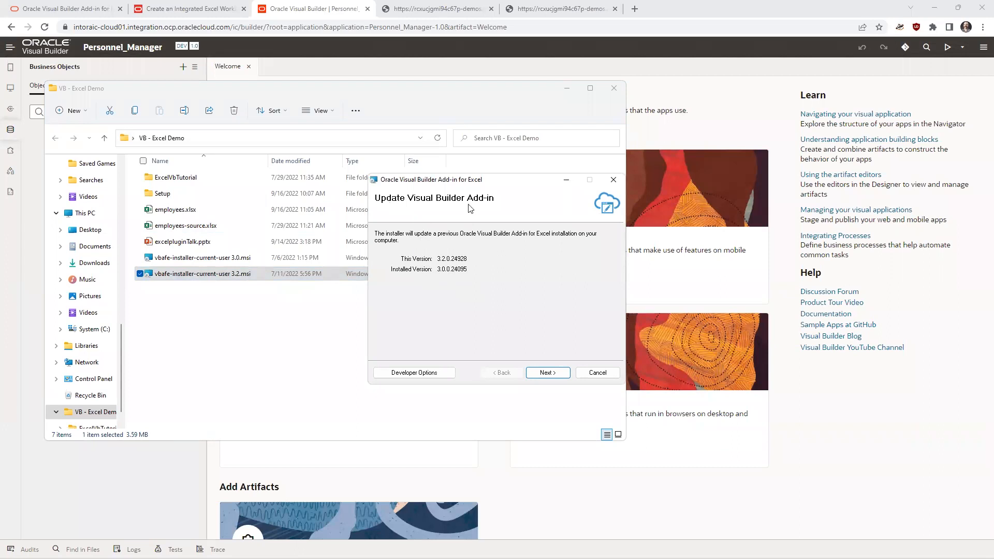
{"action": "left_click", "coordinate": [549, 373]}
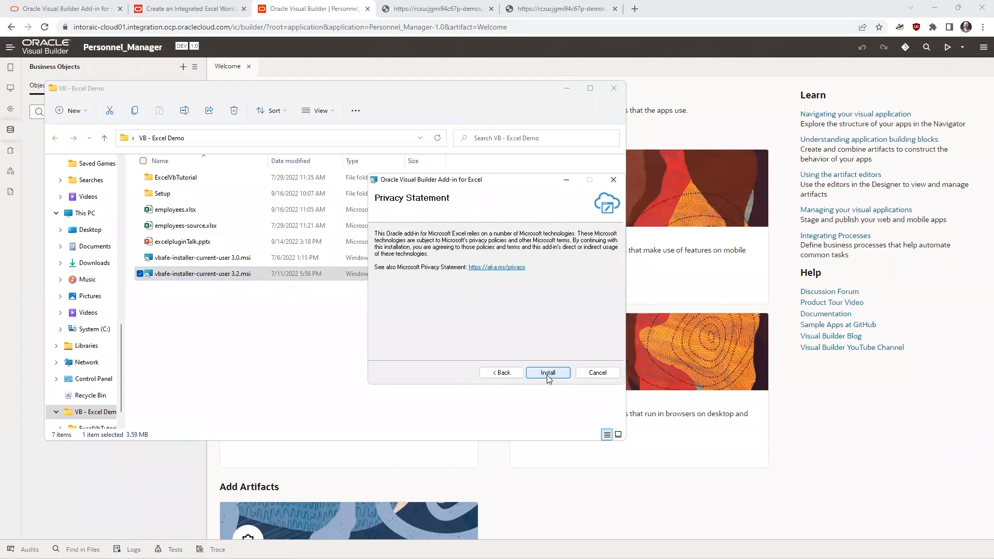
{"action": "left_click", "coordinate": [548, 372]}
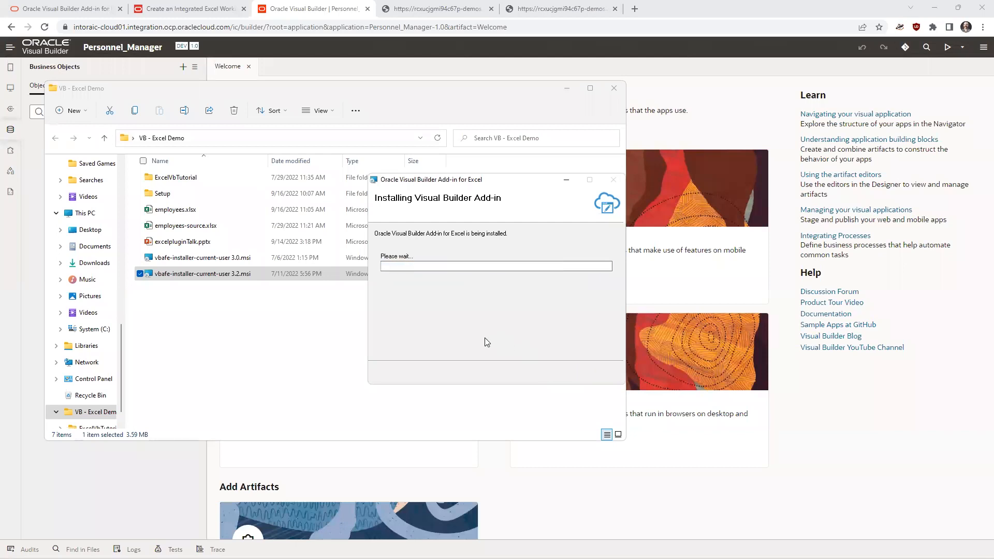
{"action": "left_click", "coordinate": [597, 372]}
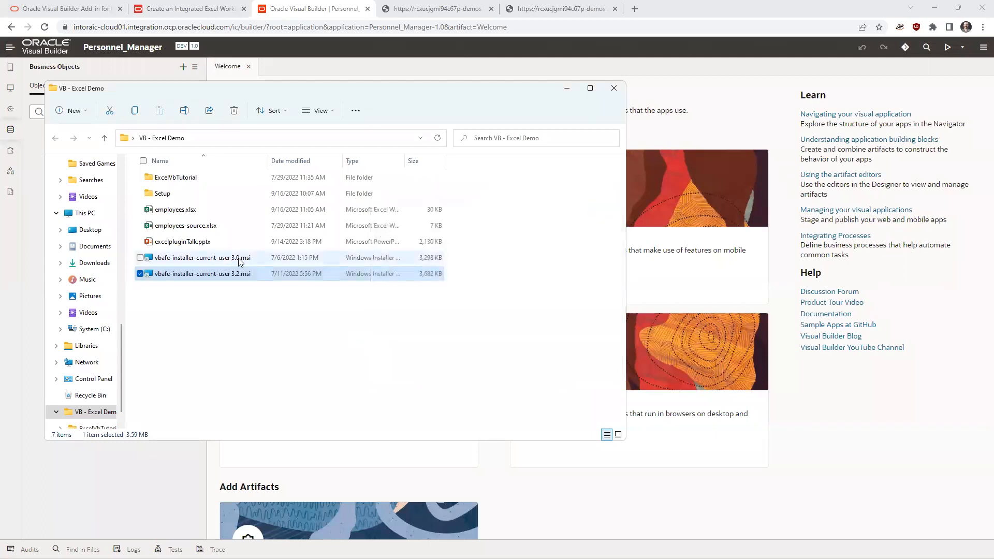
- Open employees-source.xlsx, check whether the updated add-in is current, and close the workbook
{"action": "left_click", "coordinate": [208, 228]}
{"action": "double_click", "coordinate": [208, 227]}
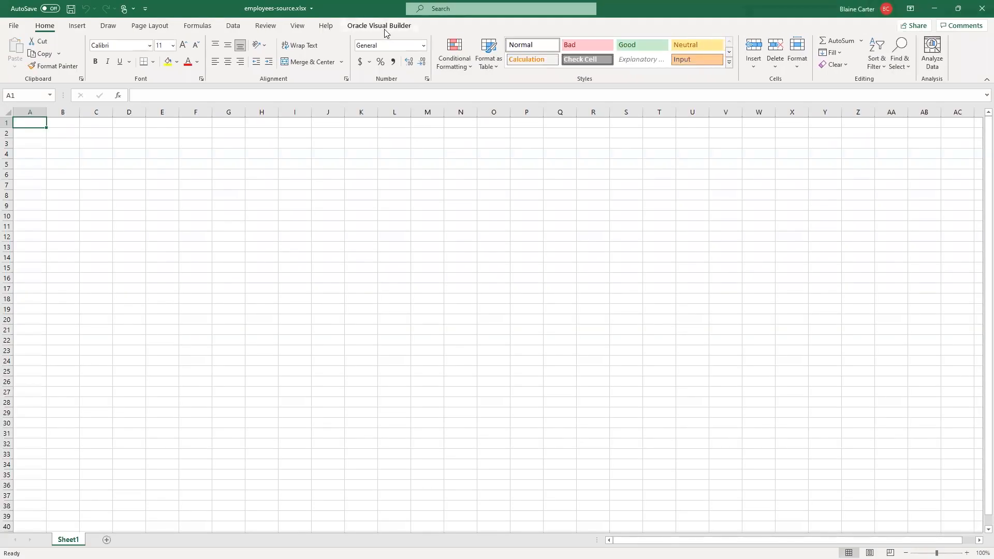
{"action": "left_click", "coordinate": [383, 30]}
{"action": "left_click", "coordinate": [327, 64]}
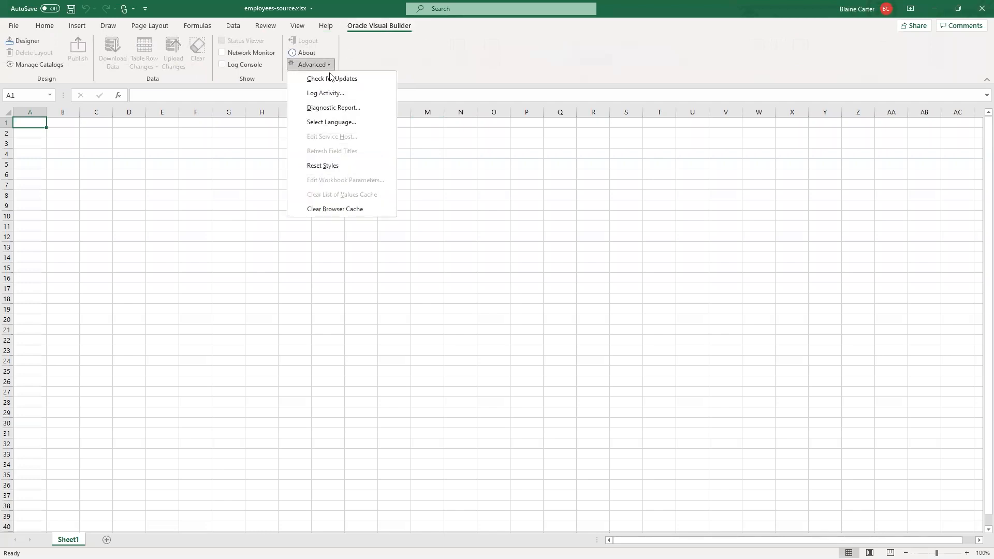
{"action": "left_click", "coordinate": [331, 78]}
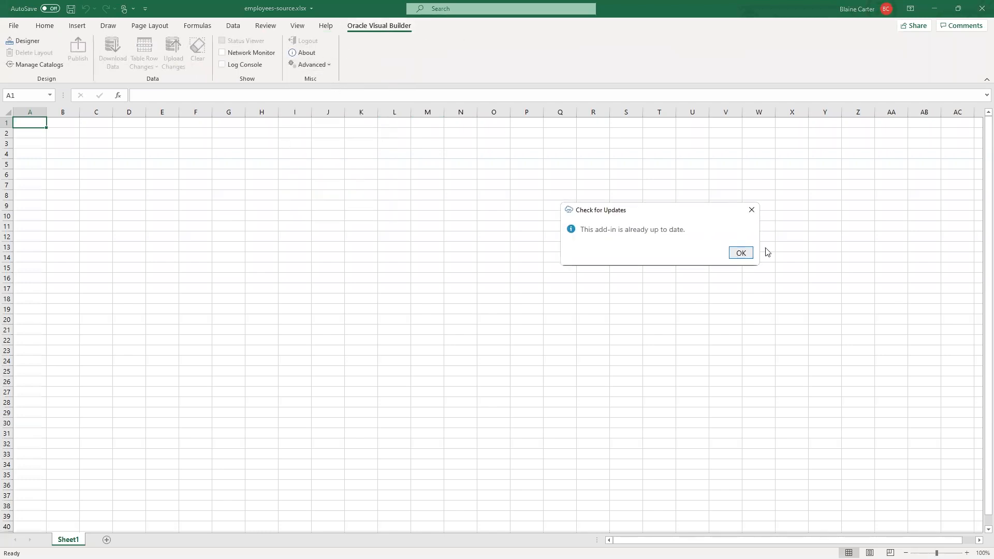
{"action": "left_click", "coordinate": [741, 253]}
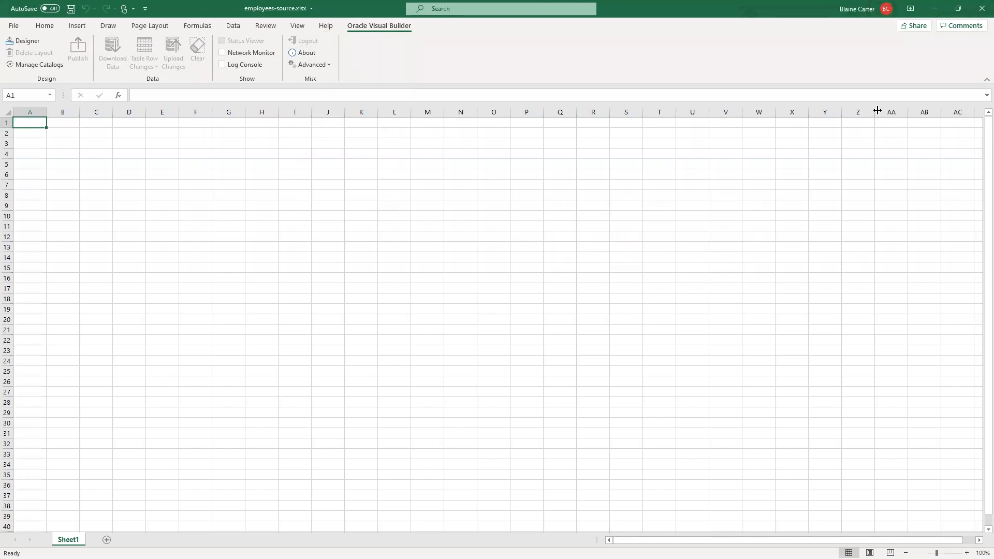
{"action": "left_click", "coordinate": [981, 9]}
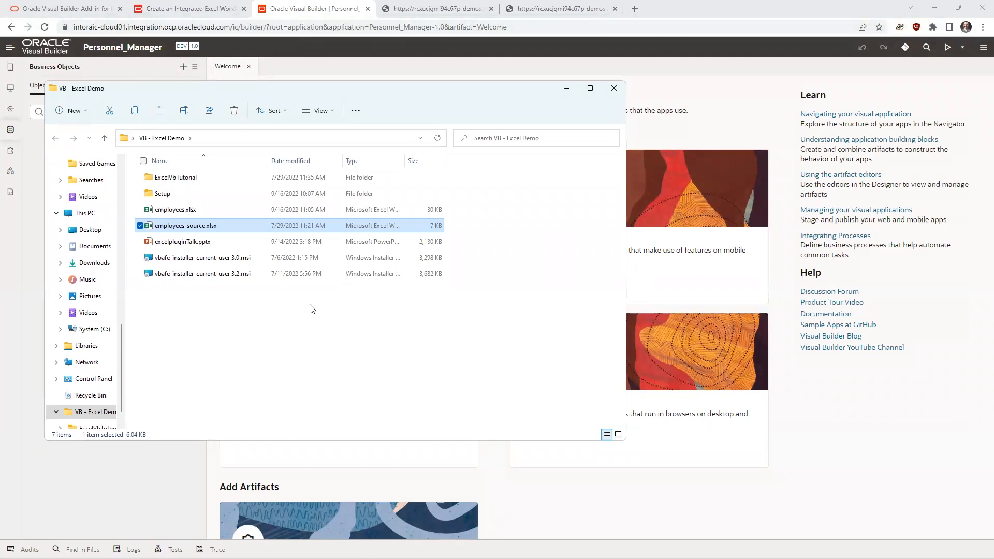
- Remove the Oracle Visual Builder Add-in using vbafe-installer-current-user 3.2.msi and inspect employees-source.xlsx in Excel for the add-in
{"action": "left_click", "coordinate": [239, 274]}
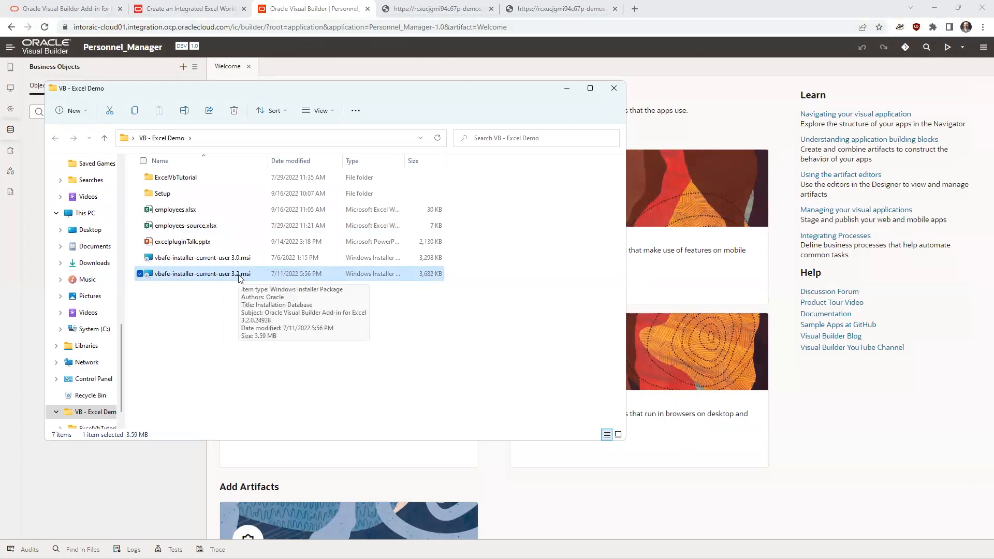
{"action": "double_click", "coordinate": [239, 277]}
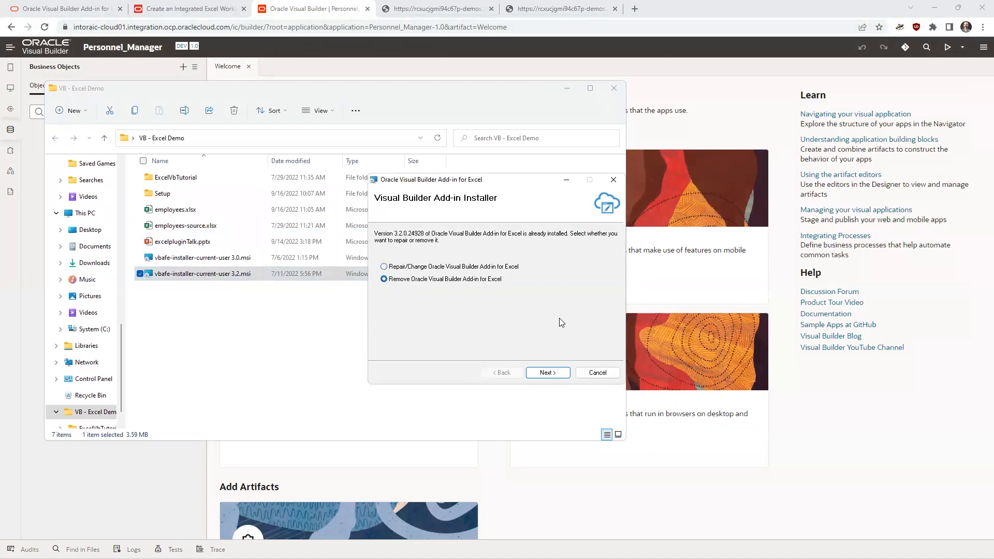
{"action": "left_click", "coordinate": [566, 373]}
{"action": "left_click", "coordinate": [556, 372]}
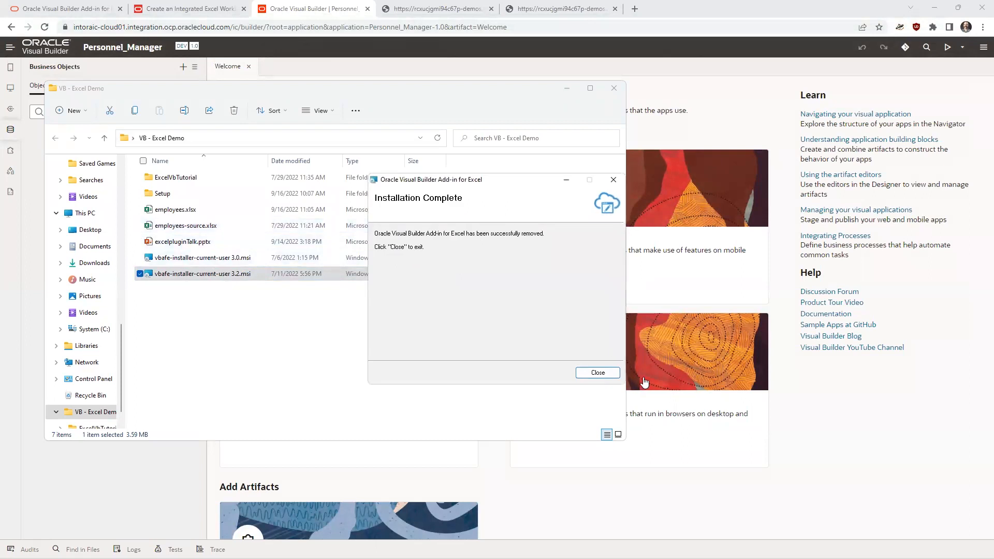
{"action": "left_click", "coordinate": [597, 373]}
{"action": "double_click", "coordinate": [220, 226]}
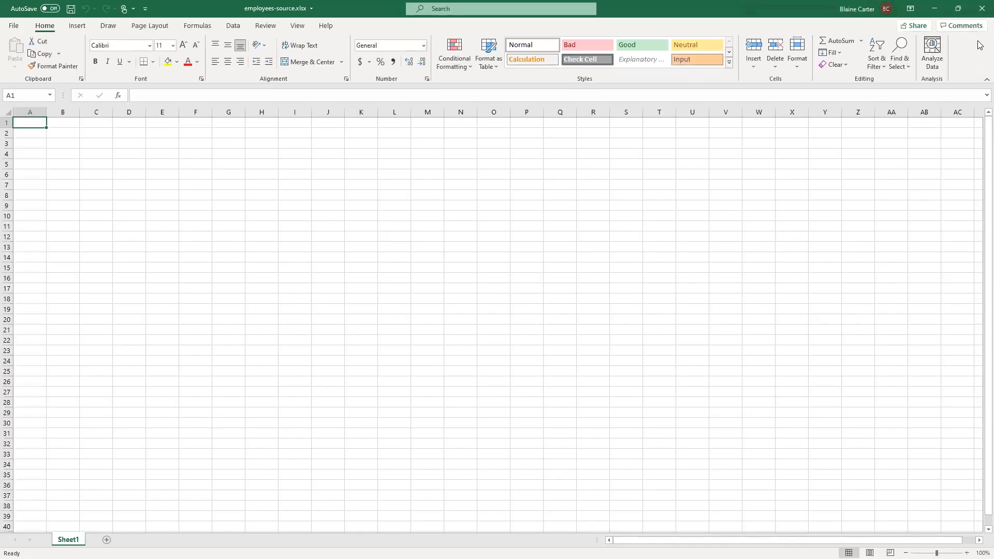
{"action": "left_click", "coordinate": [979, 15]}
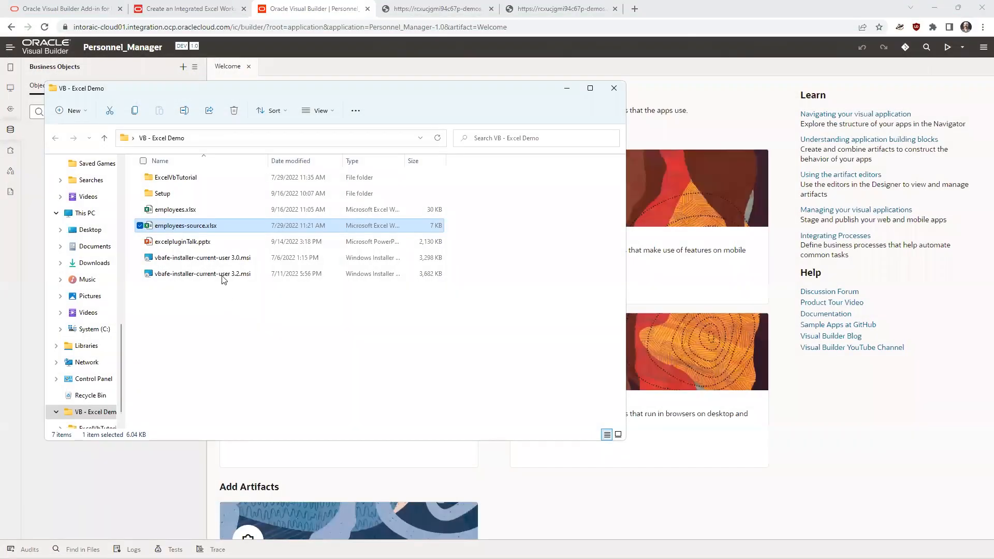
- Install the Oracle Visual Builder Add-in for Excel again using vbafe-installer-current-user 3.2.msi
{"action": "left_click", "coordinate": [220, 275]}
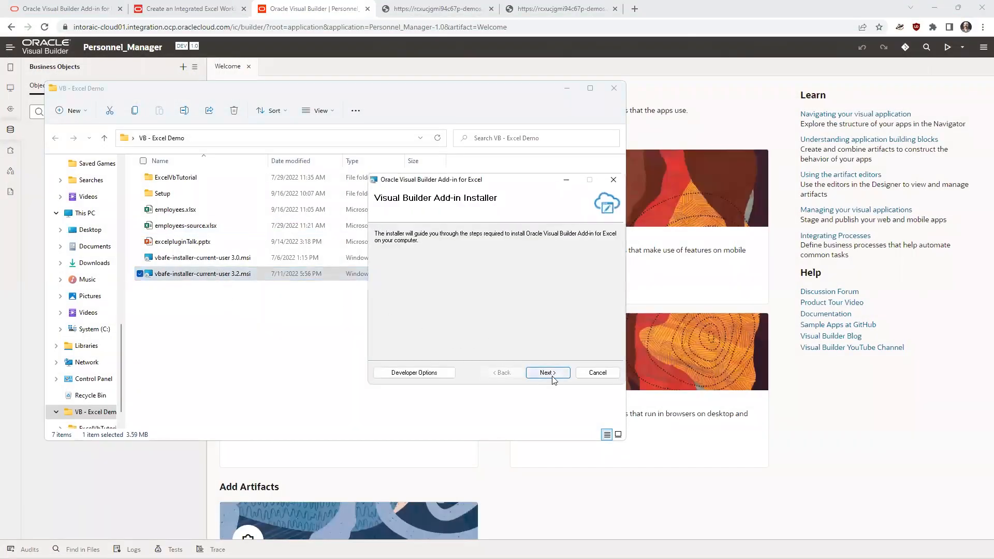
{"action": "left_click", "coordinate": [550, 372]}
{"action": "left_click", "coordinate": [548, 372]}
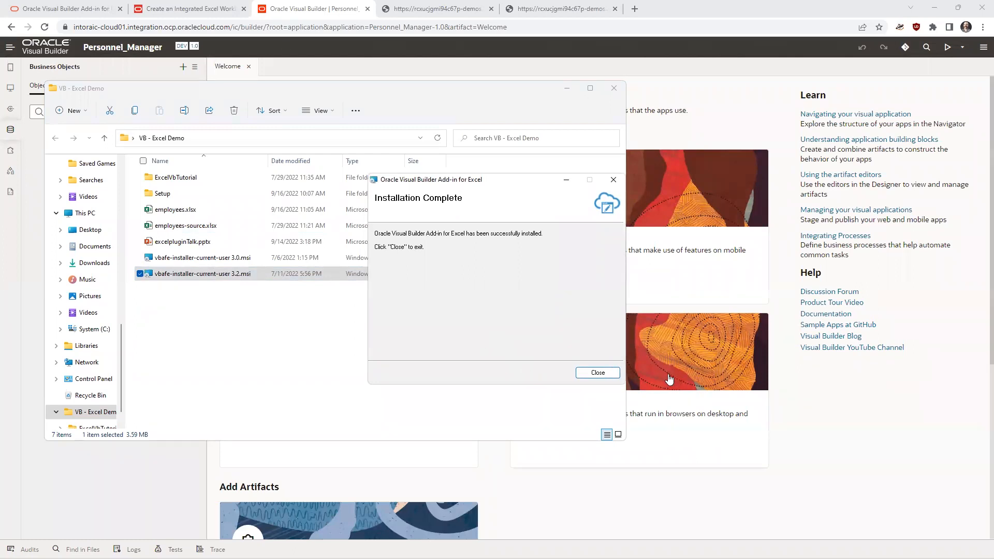
{"action": "left_click", "coordinate": [598, 372]}
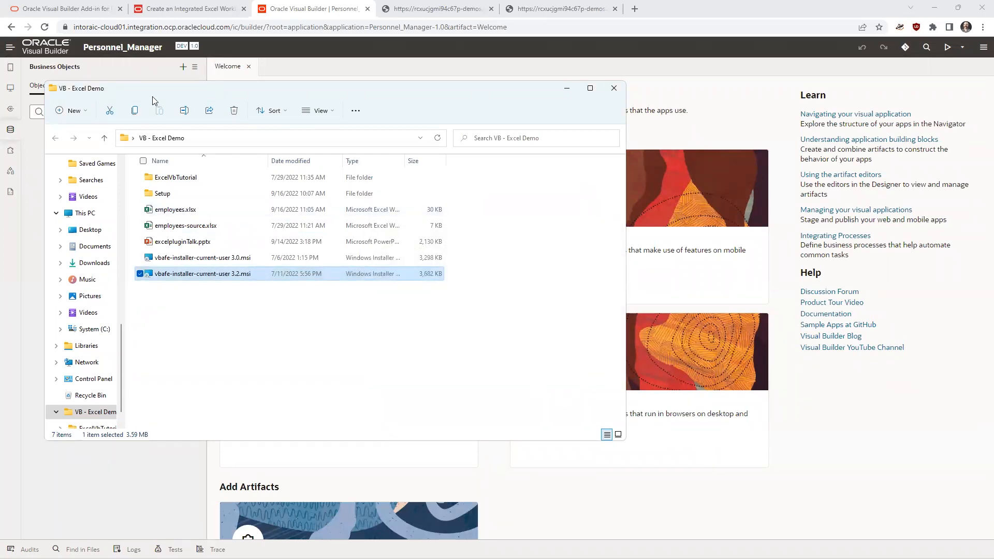
- Delete employees.xlsx from the VB - Excel Demo folder
{"action": "left_click", "coordinate": [195, 230]}
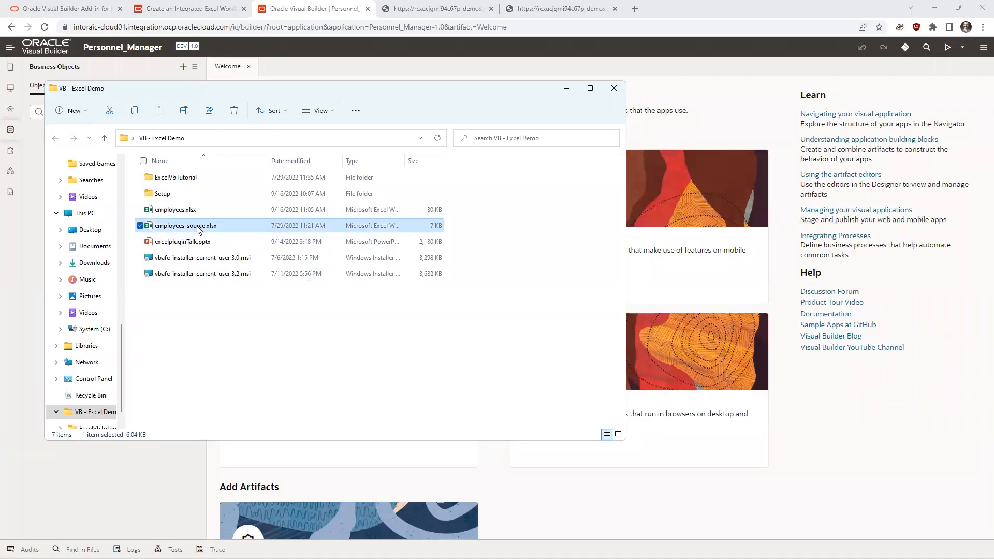
{"action": "left_click", "coordinate": [220, 212]}
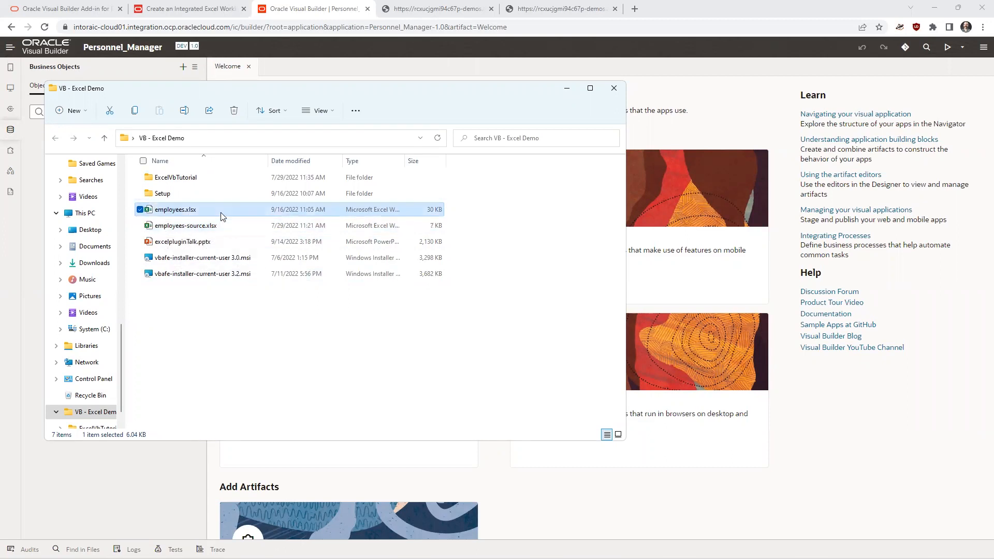
{"action": "key", "text": "Delete"}
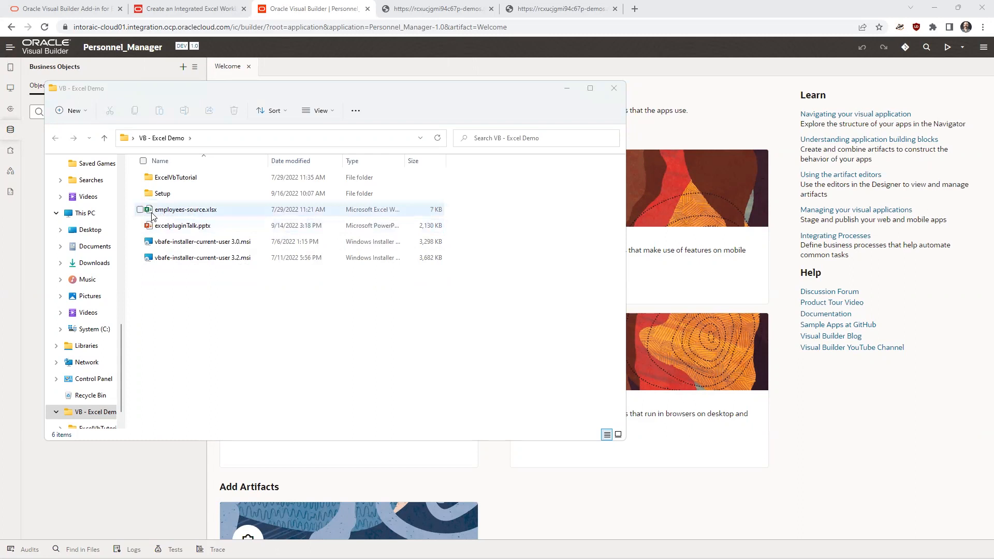
- Open employees-source.xlsx in Excel and start a new layout with the Oracle Visual Builder designer
{"action": "double_click", "coordinate": [233, 213]}
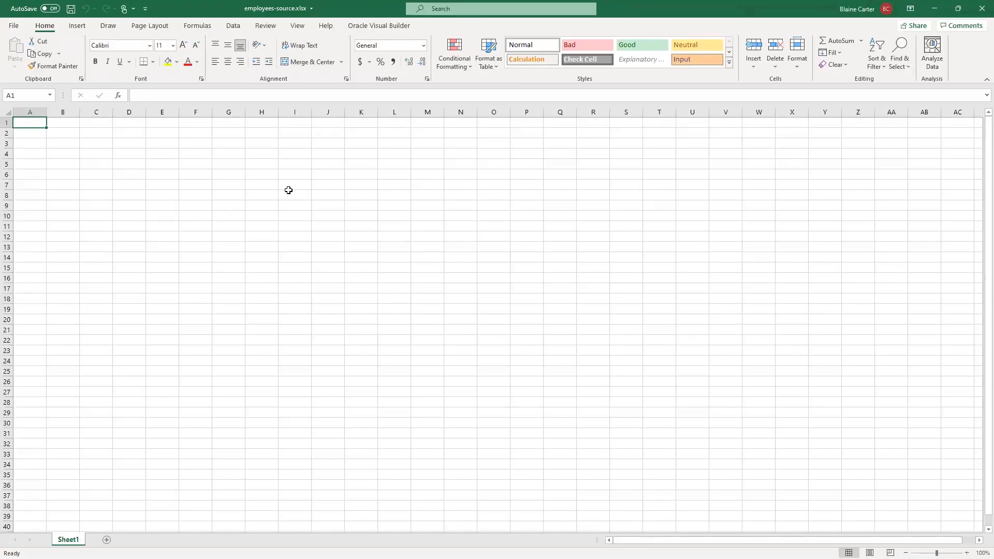
{"action": "left_click", "coordinate": [366, 27]}
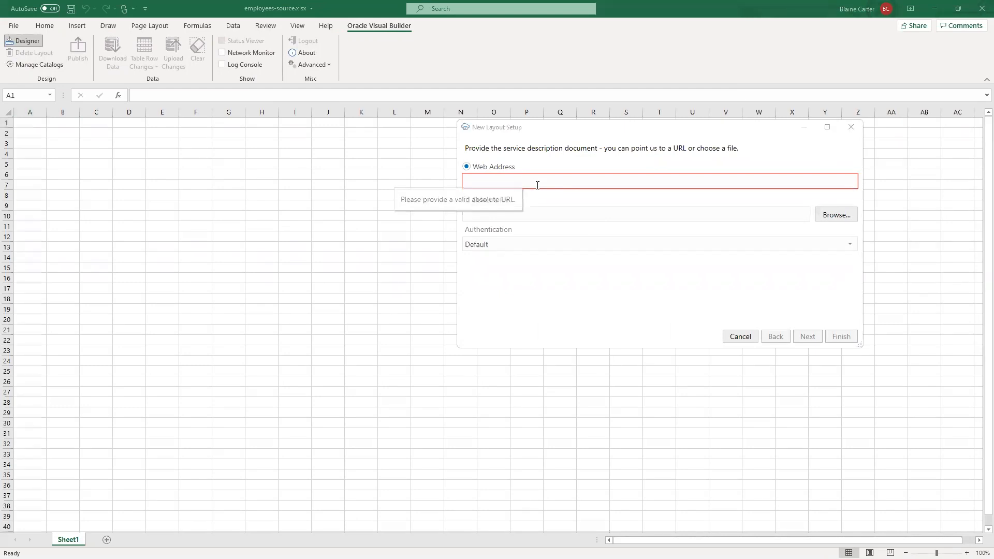
- Switch to Visual Builder in the browser and copy the Employees business object's development metadata URL from its endpoints
{"action": "key", "text": "alt+Tab"}
{"action": "left_click", "coordinate": [823, 204]}
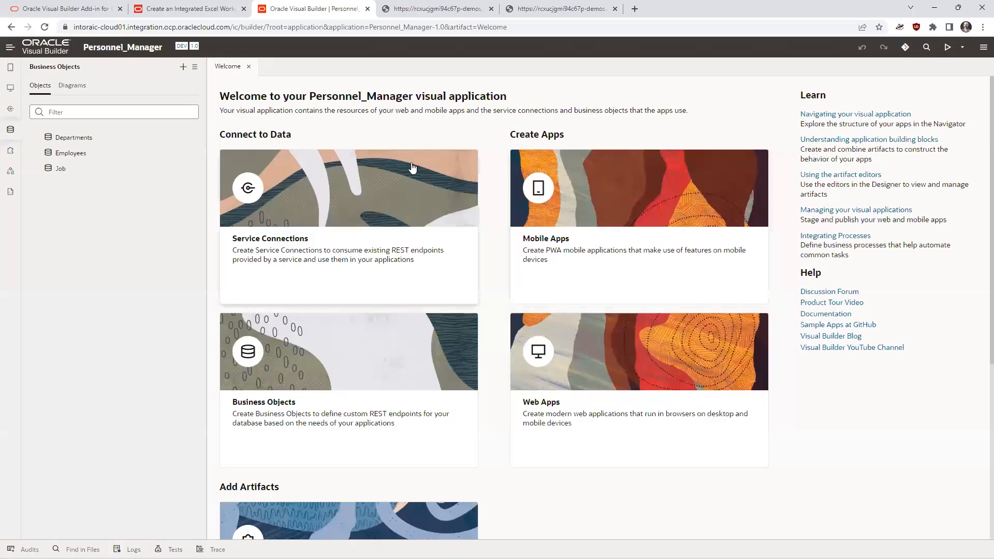
{"action": "left_click", "coordinate": [65, 154]}
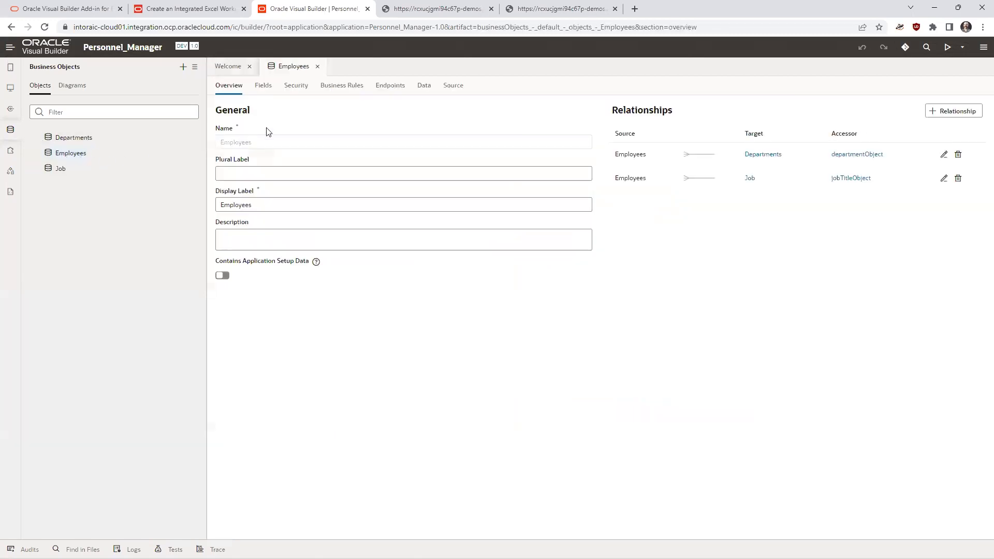
{"action": "left_click", "coordinate": [390, 87]}
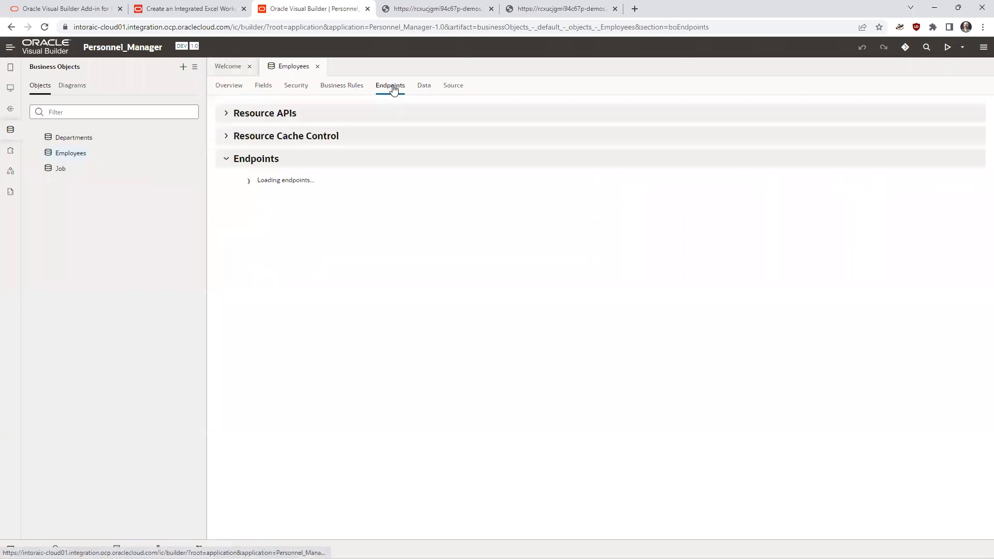
{"action": "left_click", "coordinate": [296, 113]}
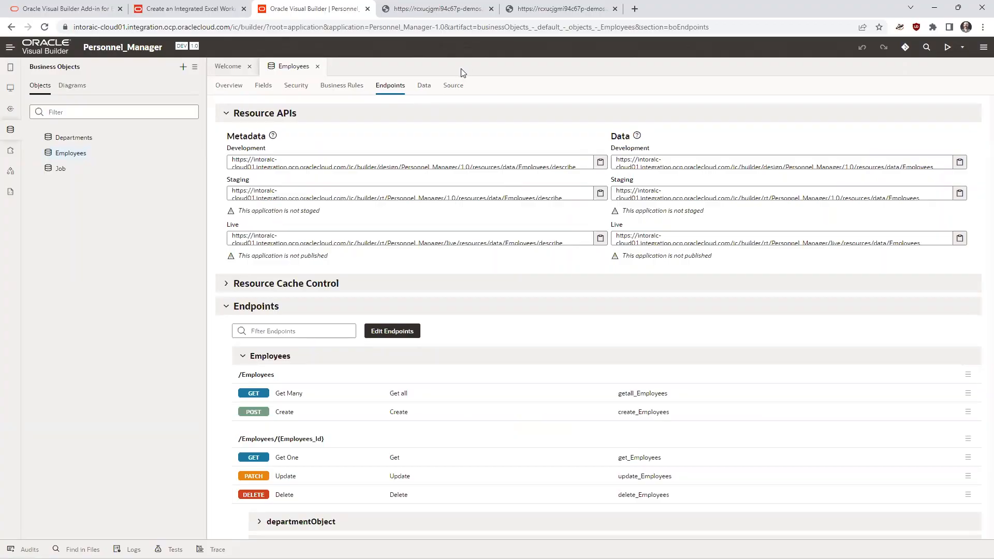
- Return to Excel and supply the copied Employees describe URL as the new layout's service description web address
{"action": "key", "text": "alt+Tab"}
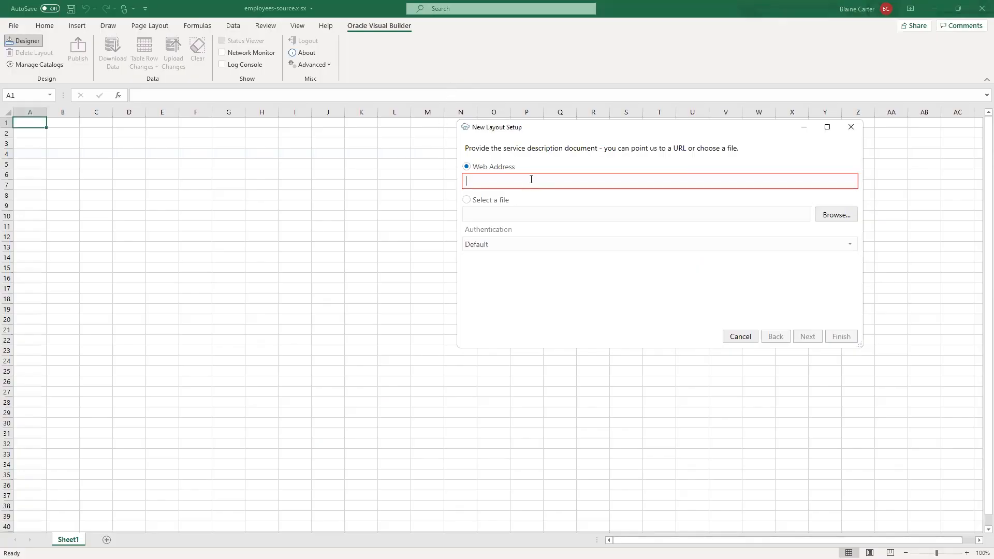
{"action": "key", "text": "ctrl+v"}
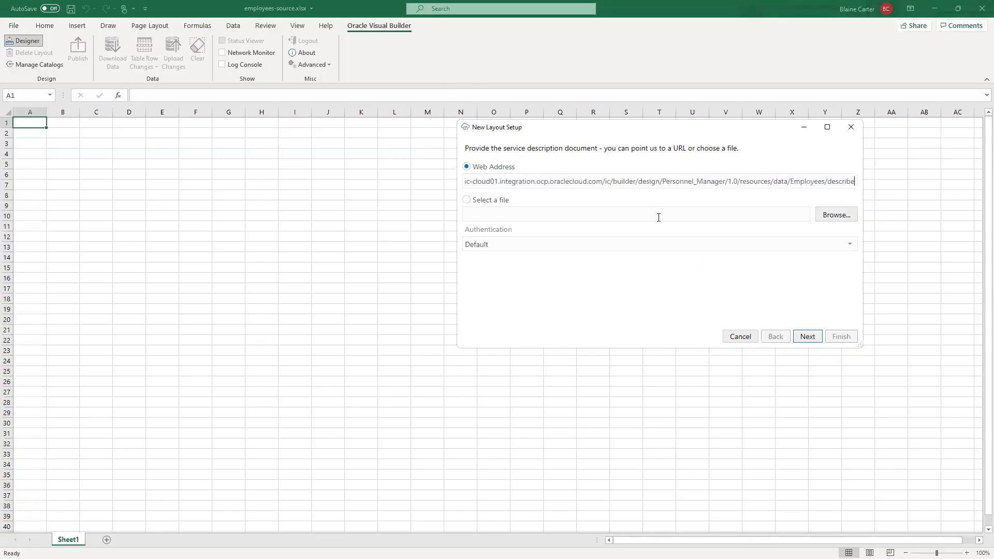
{"action": "left_click", "coordinate": [805, 338]}
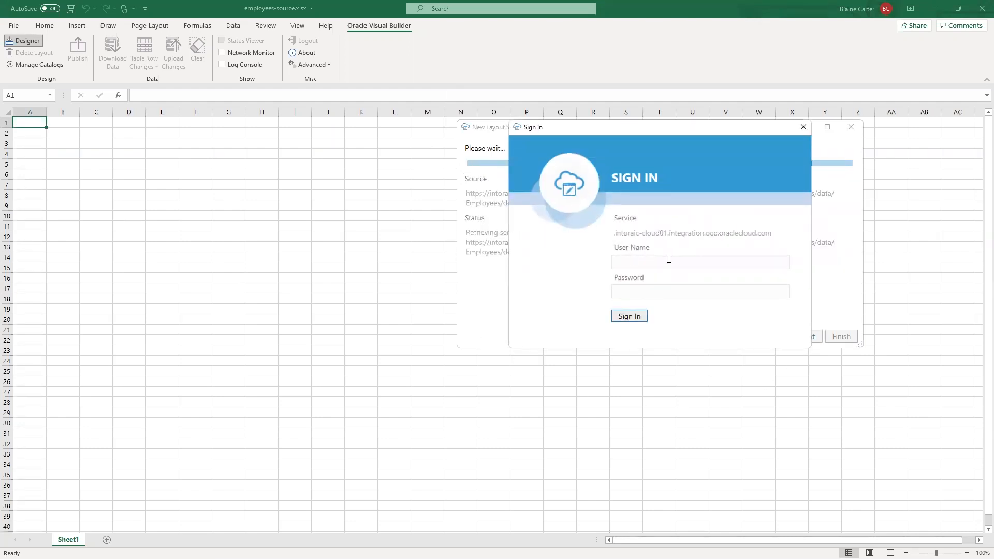
- Sign in to the service with the account's user name and password
{"action": "type", "text": "han"}
{"action": "type", "text": "•••••••"}
{"action": "type", "text": "•"}
{"action": "key", "text": "Return"}
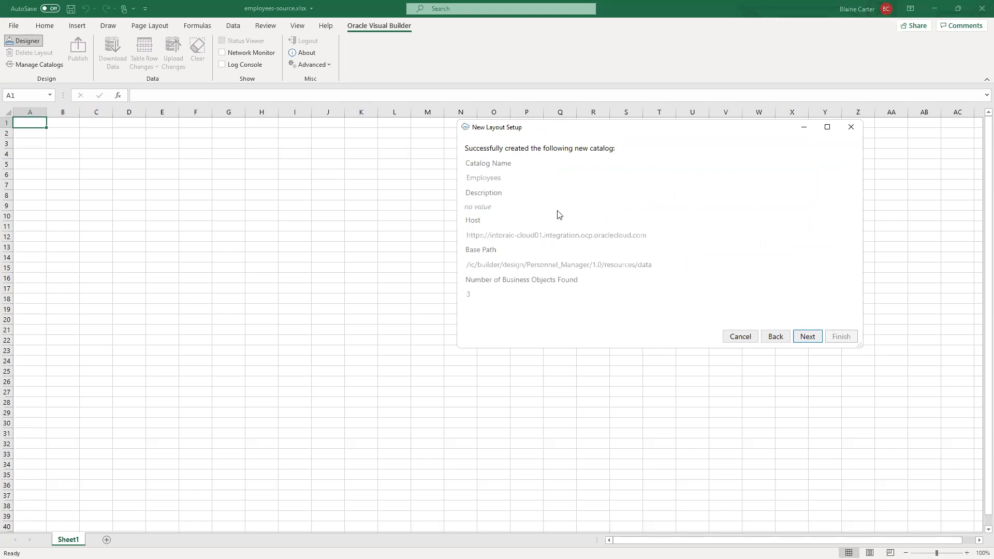
- Choose the Employees business object and the Table Layout type, and finish the new layout setup
{"action": "left_click", "coordinate": [807, 338]}
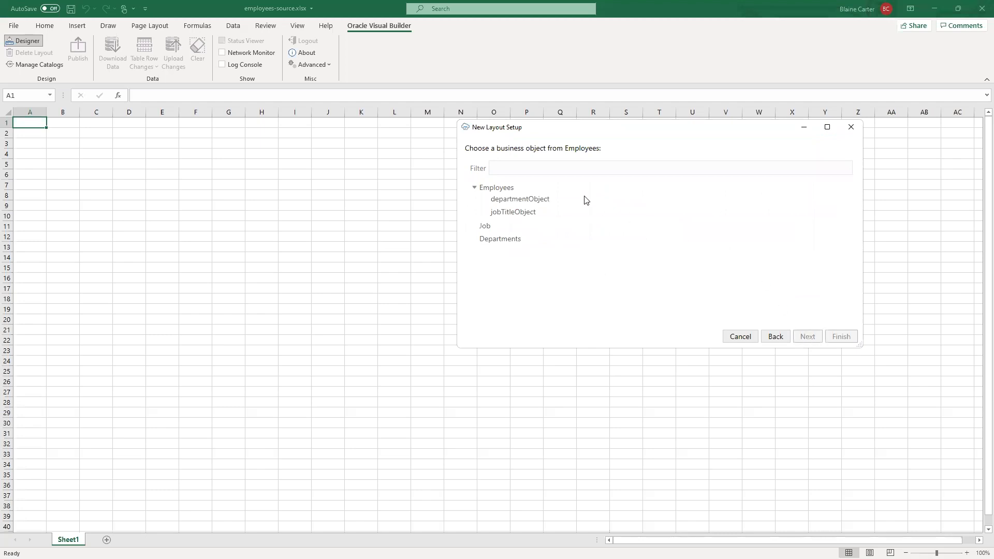
{"action": "left_click", "coordinate": [487, 190]}
{"action": "left_click", "coordinate": [806, 337]}
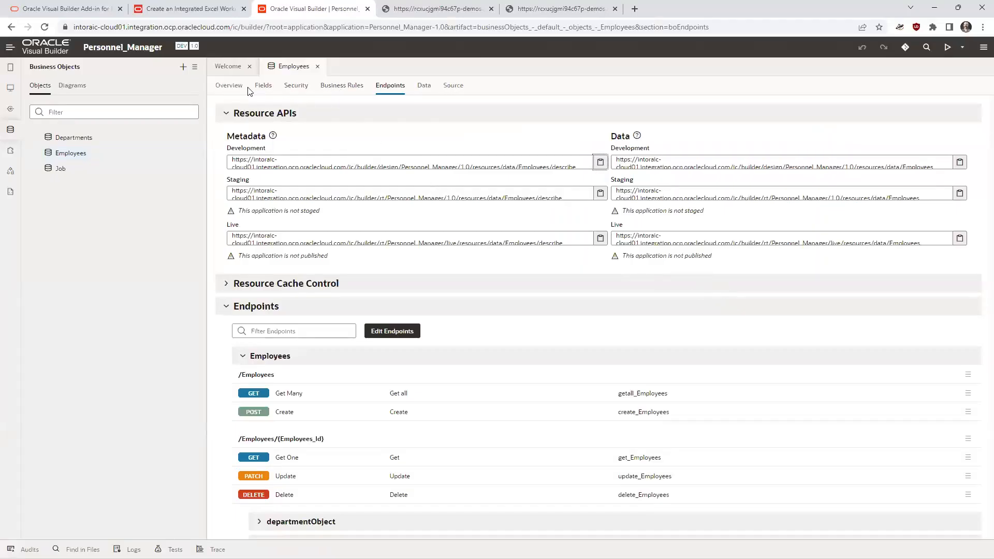
{"action": "left_click", "coordinate": [229, 86]}
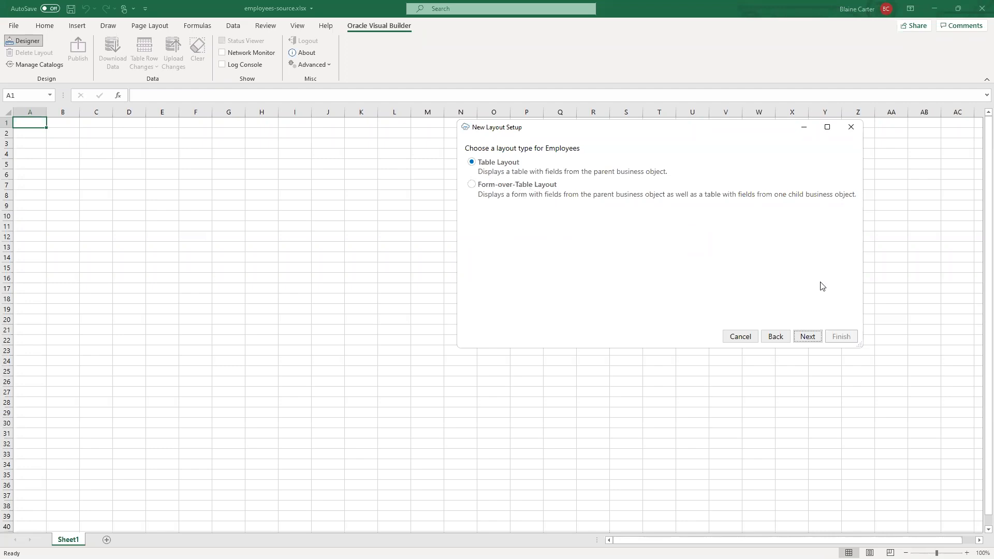
{"action": "left_click", "coordinate": [805, 344]}
{"action": "left_click", "coordinate": [830, 334]}
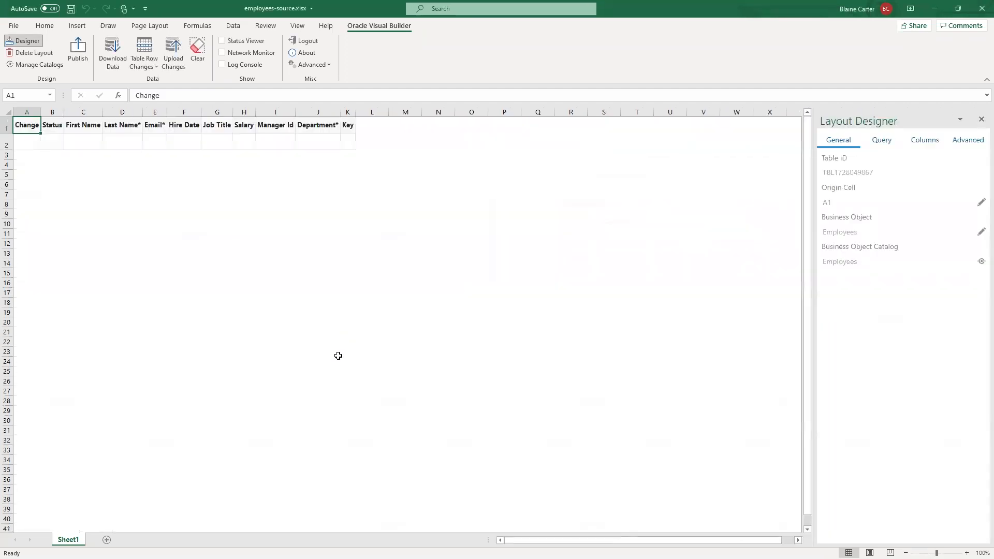
- Download the employee data into the table and look through the rows
{"action": "left_click", "coordinate": [106, 61]}
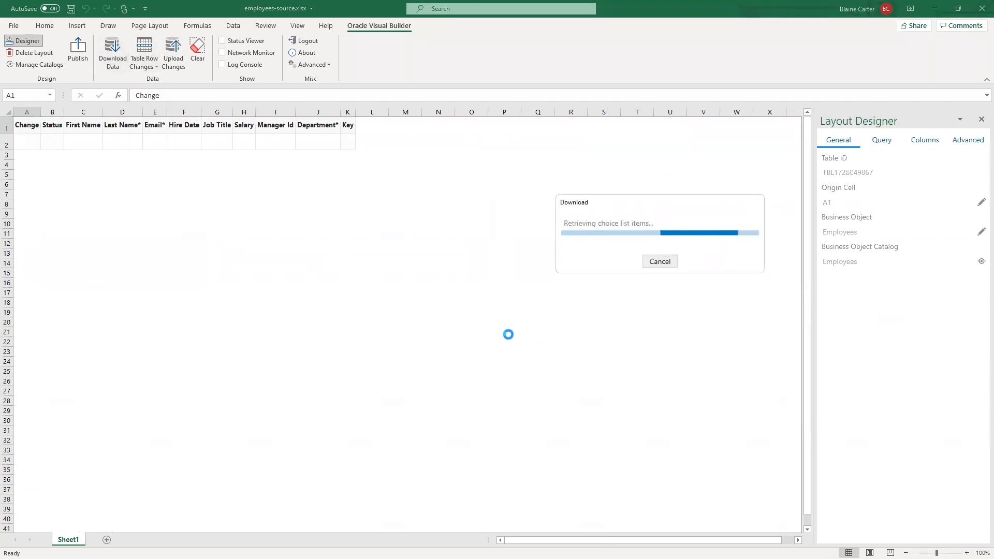
{"action": "scroll", "coordinate": [420, 320], "scroll_direction": "down", "scroll_amount": 15}
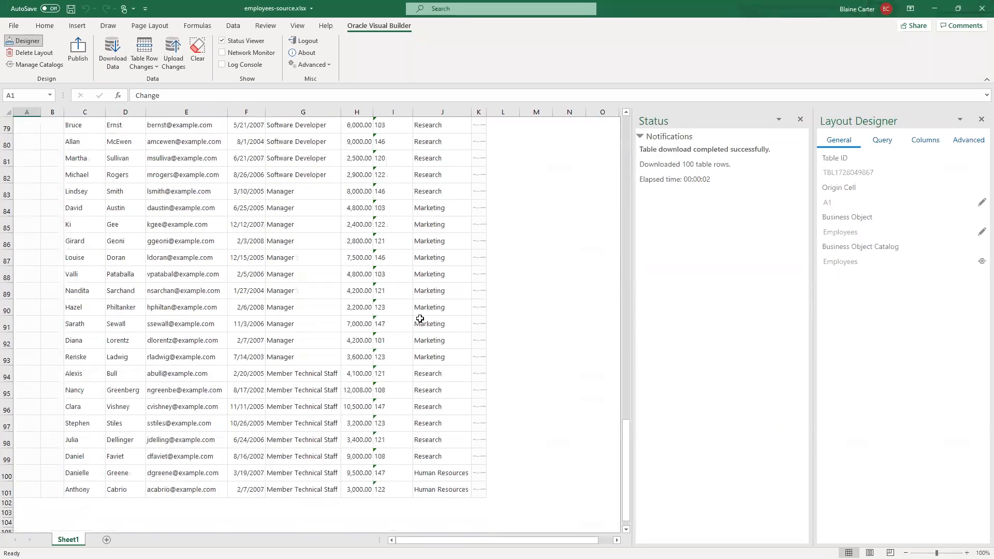
{"action": "scroll", "coordinate": [420, 319], "scroll_direction": "up", "scroll_amount": 15}
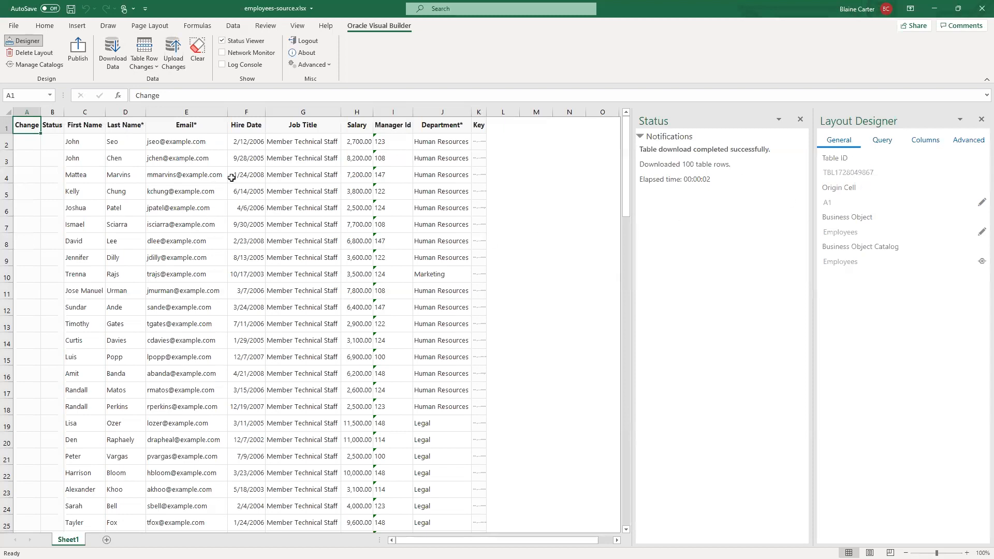
- Reorder the layout's table columns by placing Email first and moving it below Job Title
{"action": "left_click", "coordinate": [932, 143]}
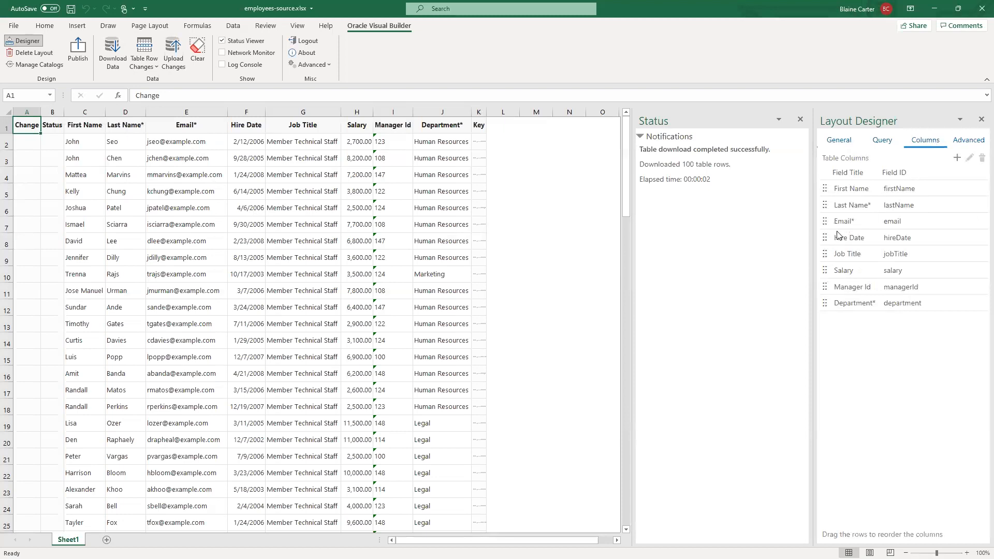
{"action": "left_click_drag", "start_coordinate": [825, 225], "coordinate": [825, 191]}
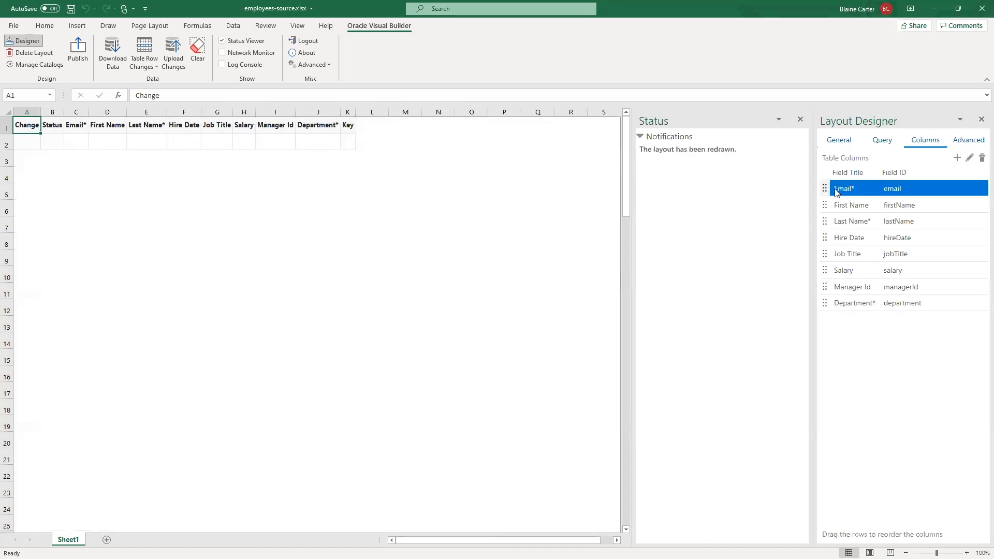
{"action": "left_click_drag", "start_coordinate": [819, 239], "coordinate": [839, 257]}
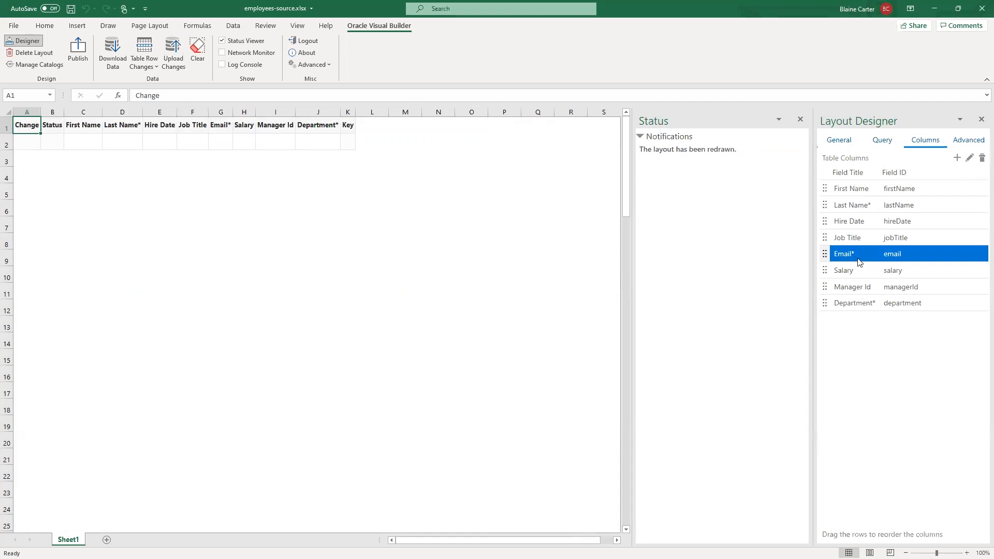
- Move the Email column to the top of the table columns and download the data again
{"action": "right_click", "coordinate": [826, 258]}
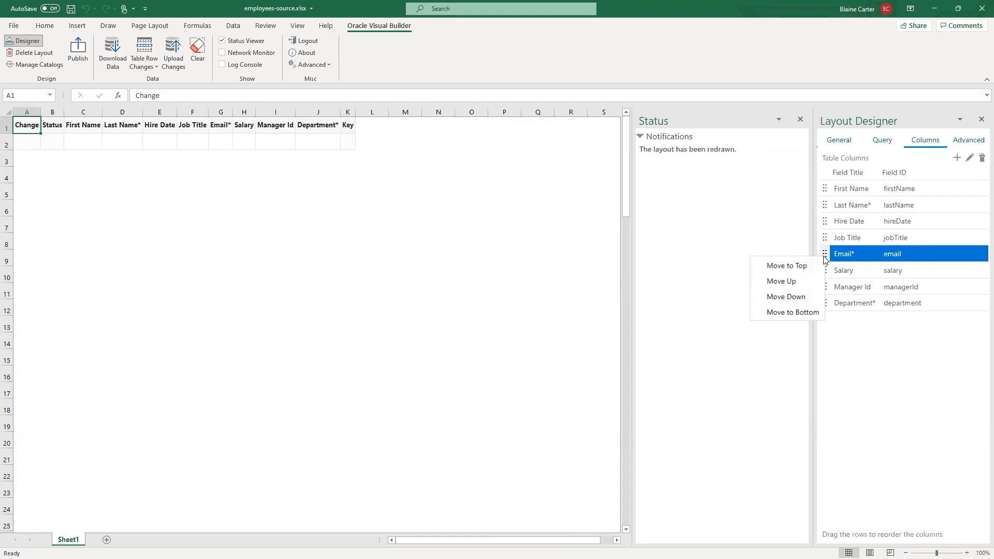
{"action": "left_click", "coordinate": [806, 266]}
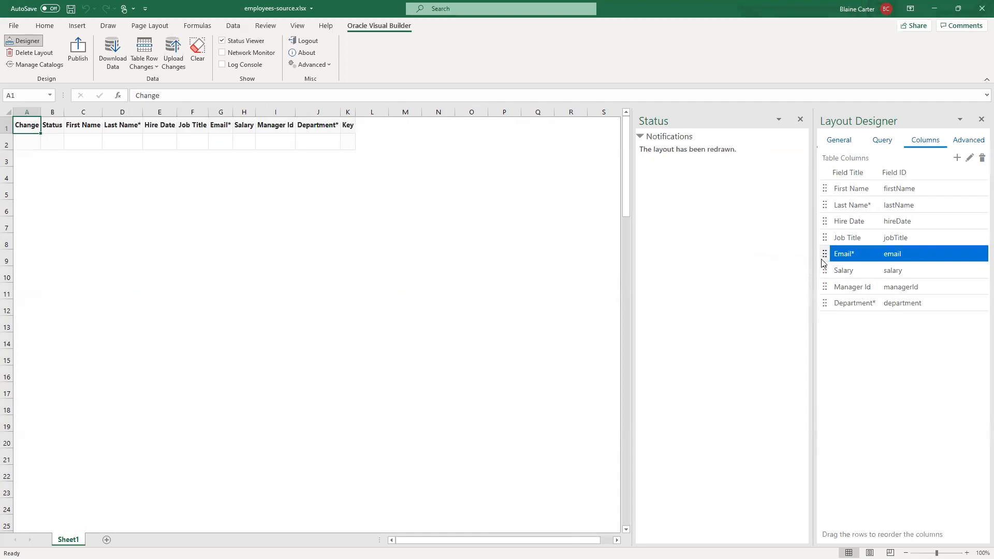
{"action": "right_click", "coordinate": [823, 260]}
{"action": "left_click", "coordinate": [791, 269]}
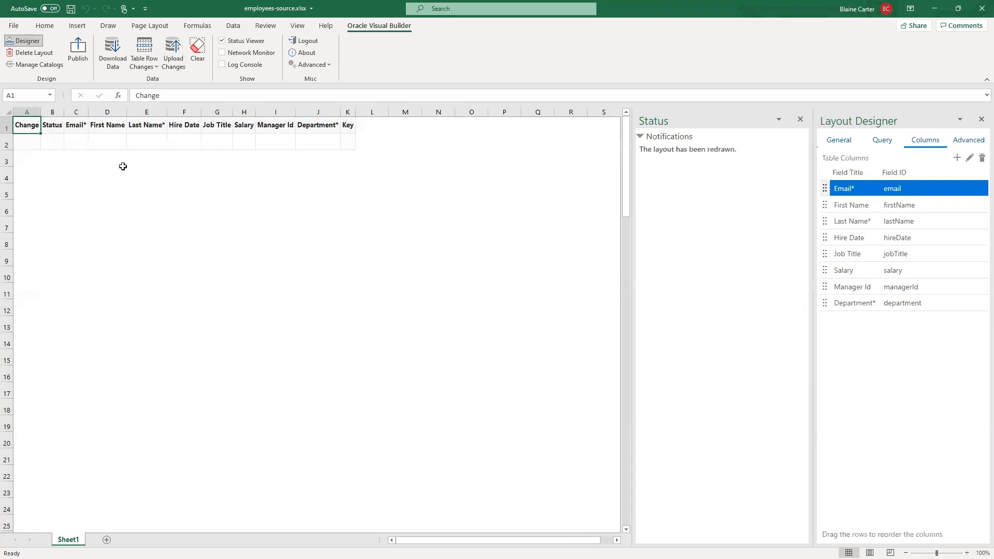
{"action": "left_click", "coordinate": [101, 69]}
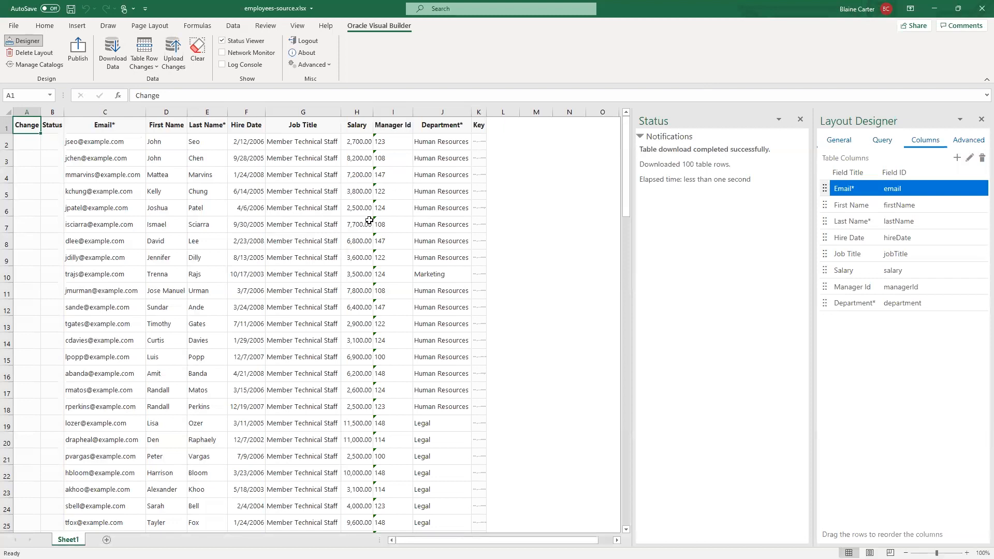
- Add a search on the Salary field to the layout's query with the condition greater than 10000
{"action": "left_click", "coordinate": [882, 140]}
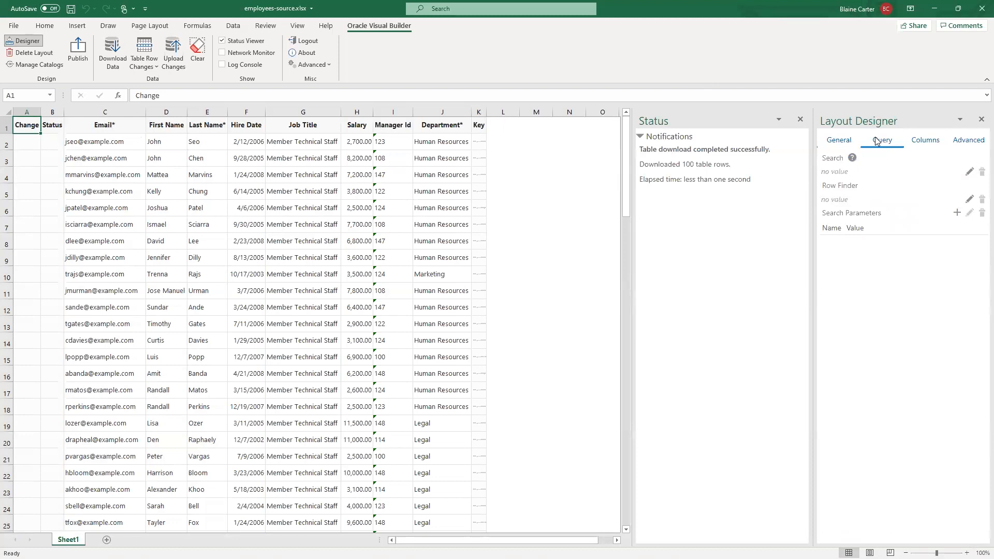
{"action": "left_click", "coordinate": [969, 172]}
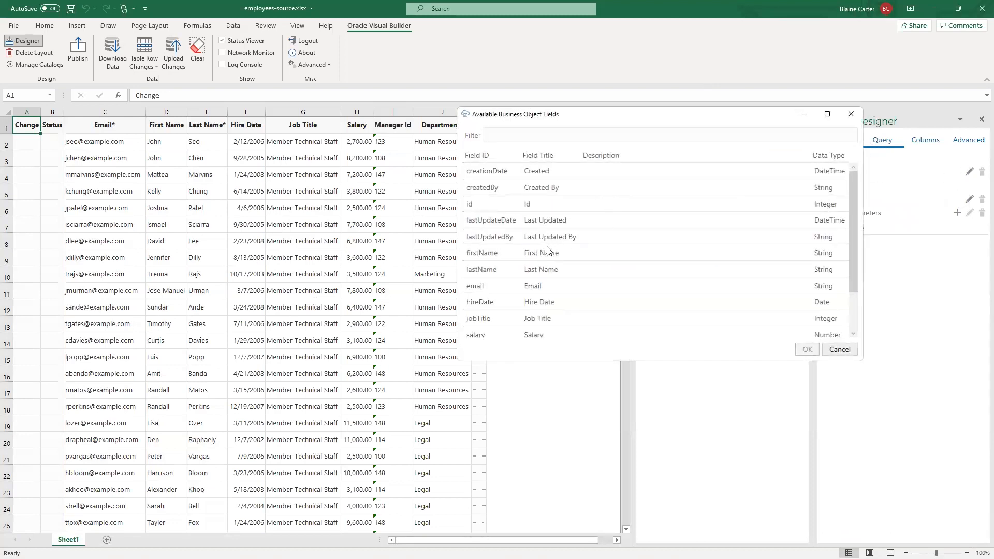
{"action": "left_click", "coordinate": [486, 337]}
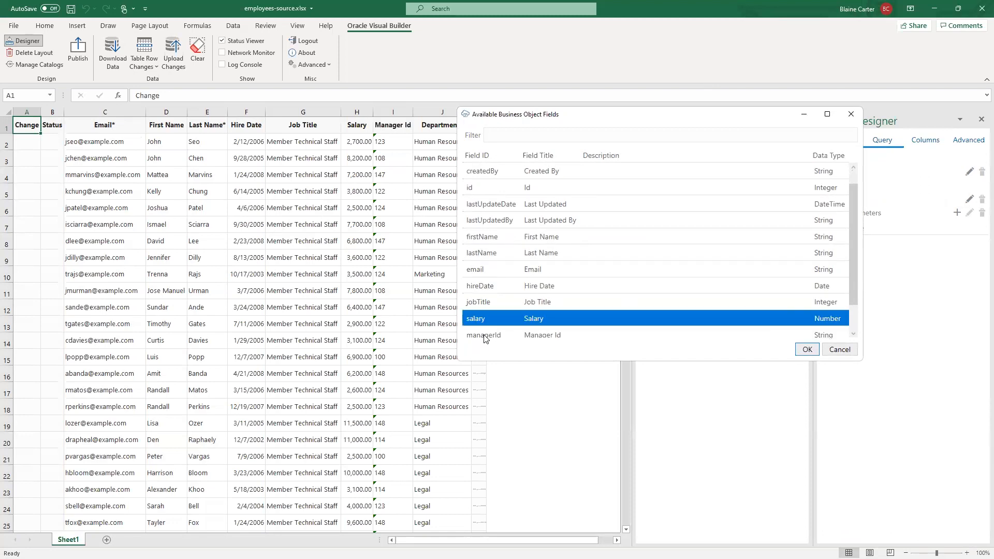
{"action": "left_click", "coordinate": [808, 350]}
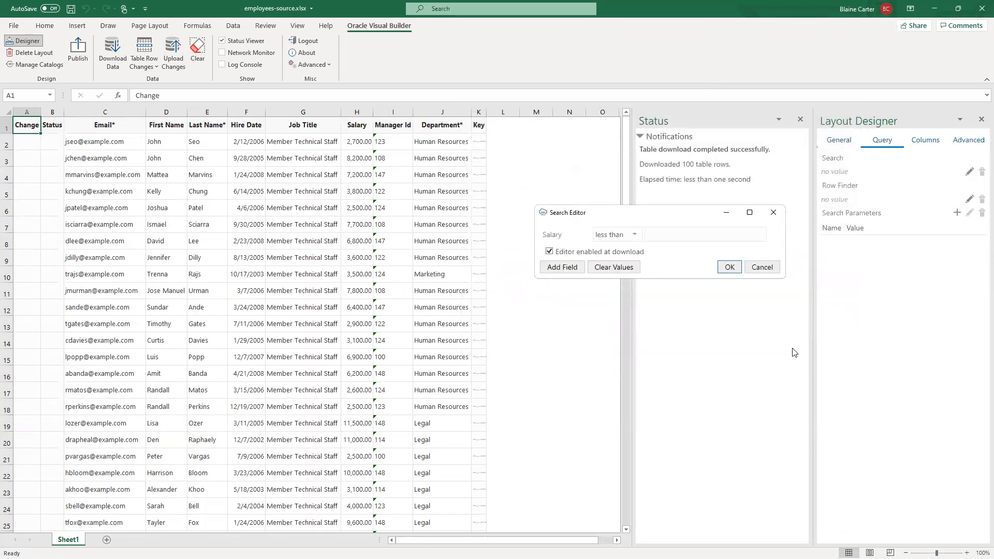
{"action": "left_click", "coordinate": [633, 236]}
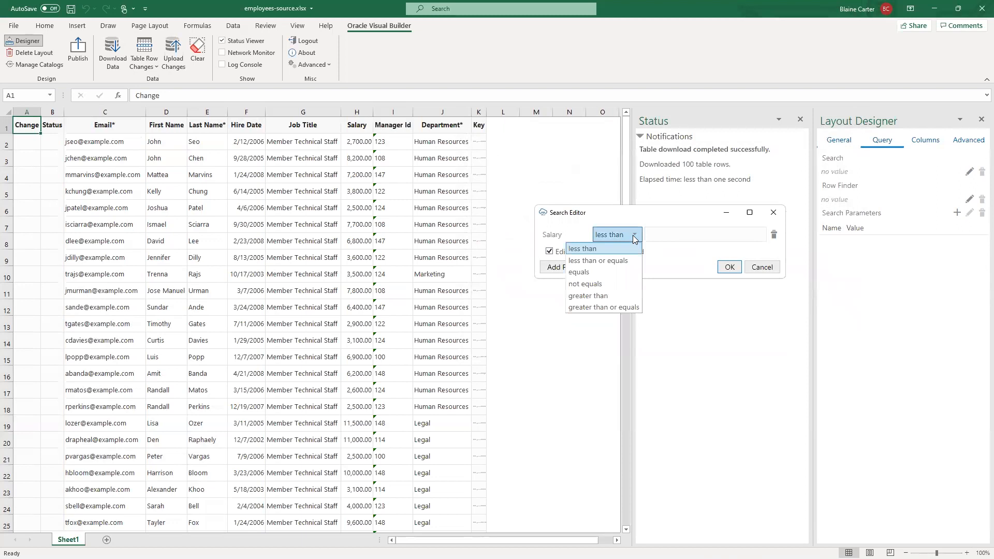
{"action": "left_click", "coordinate": [613, 296]}
{"action": "left_click", "coordinate": [675, 239]}
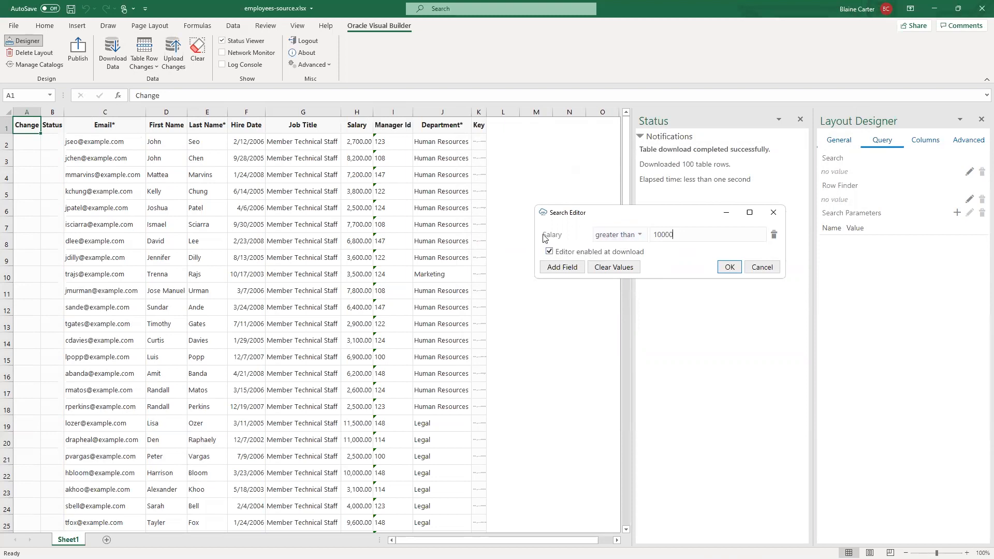
- Keep the search editor enabled at download, save the search, and download the employees matching the salary condition
{"action": "left_click", "coordinate": [550, 251]}
{"action": "left_click", "coordinate": [549, 252]}
{"action": "left_click", "coordinate": [729, 268]}
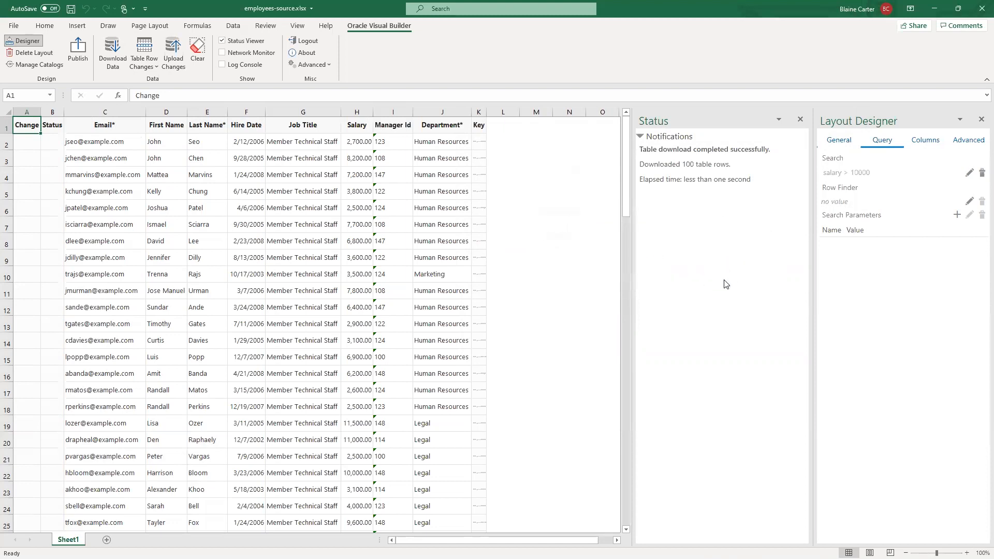
{"action": "left_click", "coordinate": [117, 56]}
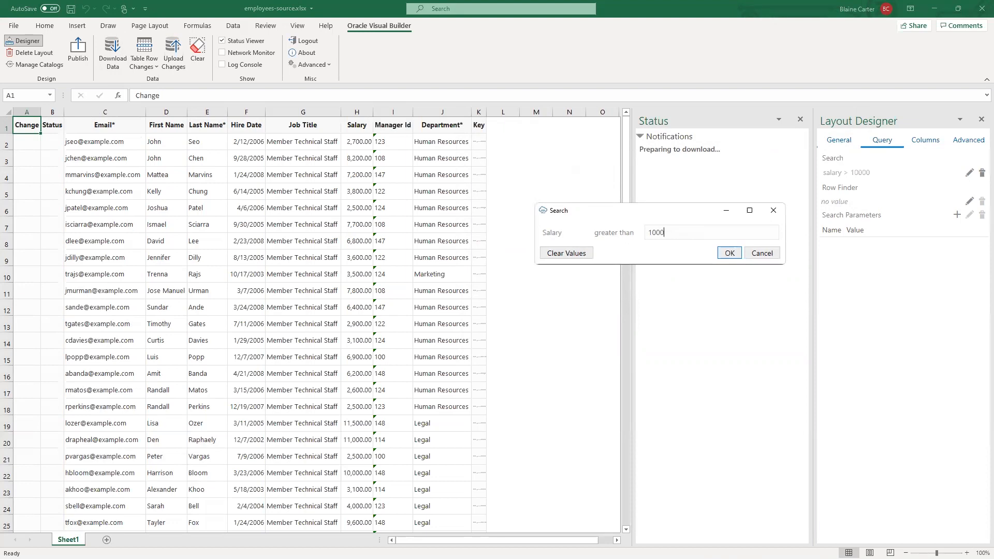
{"action": "left_click", "coordinate": [729, 253]}
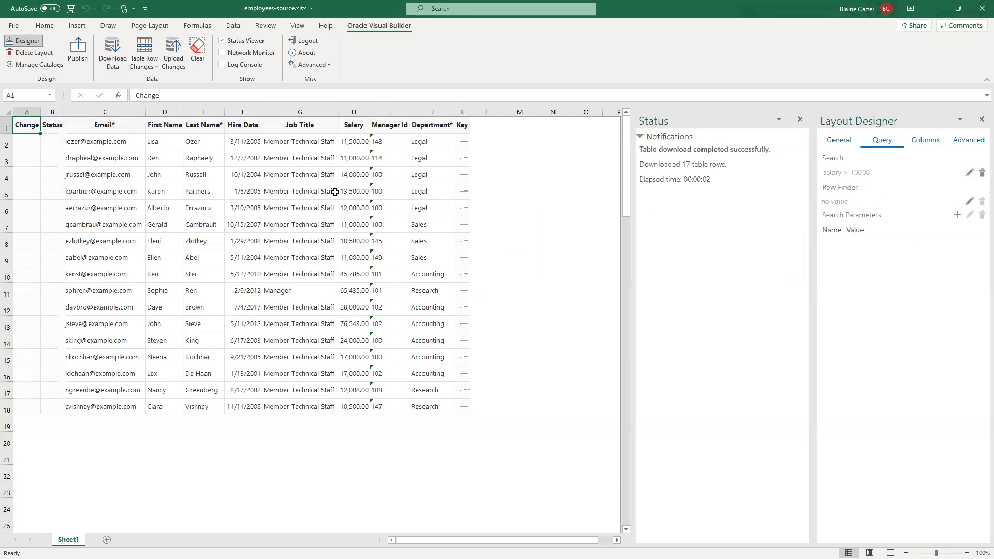
- Publish the workbook as employees.xlsx with the offered options and open the published copy from the VB - Excel Demo folder
{"action": "left_click", "coordinate": [81, 54]}
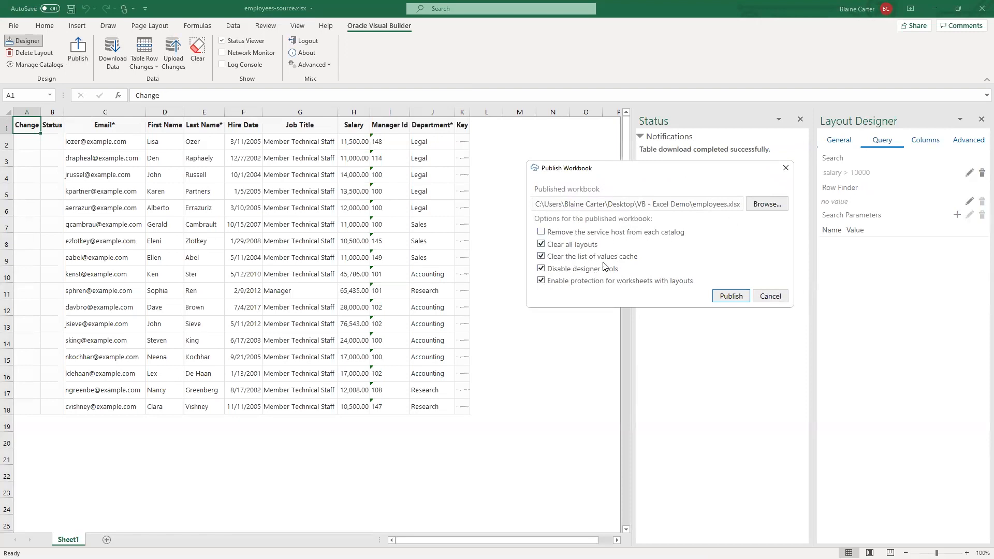
{"action": "left_click", "coordinate": [735, 299]}
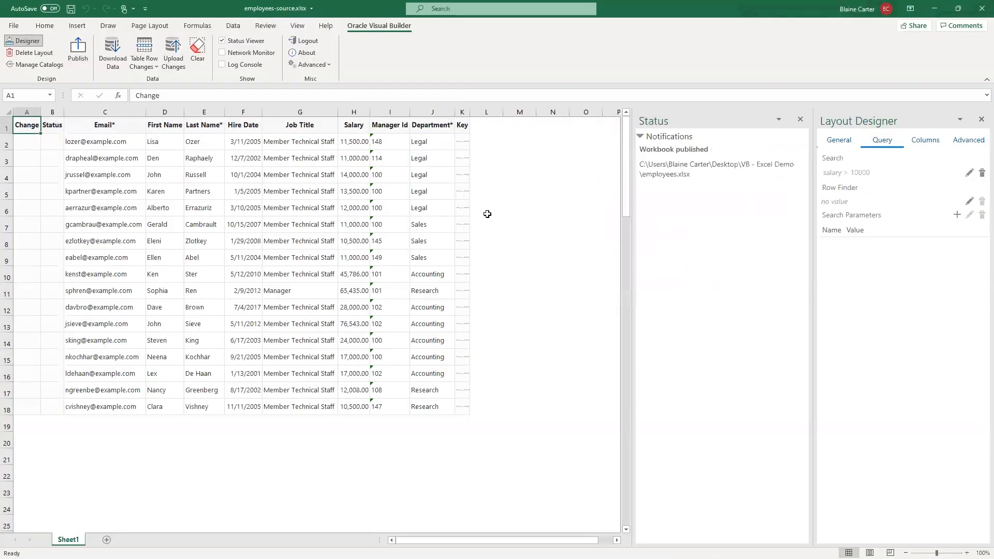
{"action": "left_click", "coordinate": [932, 16]}
{"action": "key", "text": "super+Tab"}
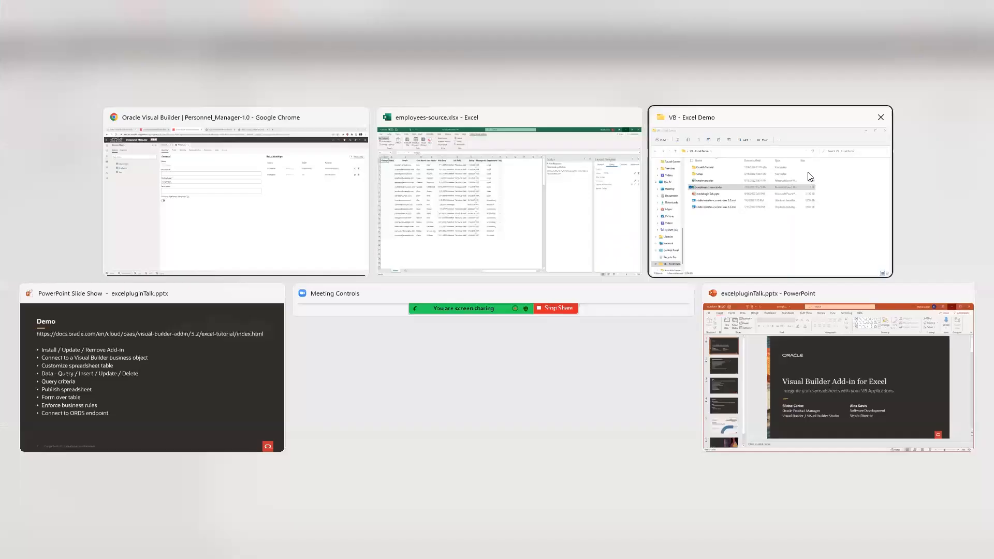
{"action": "left_click", "coordinate": [810, 176]}
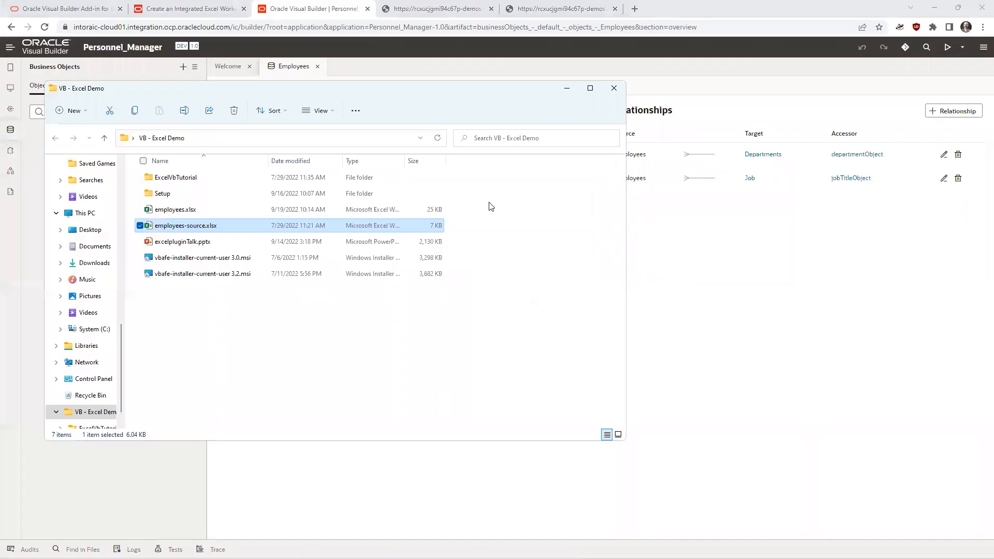
{"action": "left_click", "coordinate": [181, 210]}
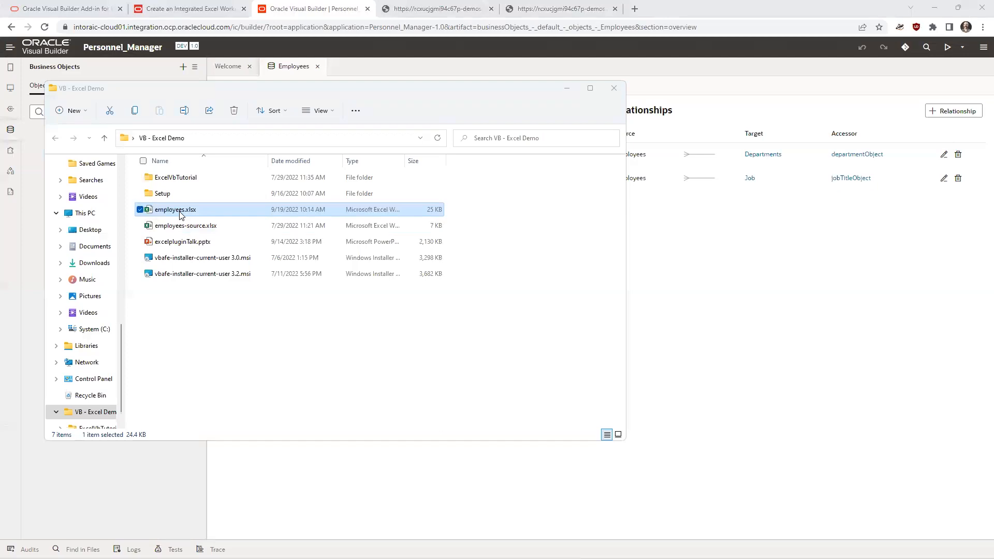
{"action": "double_click", "coordinate": [180, 212]}
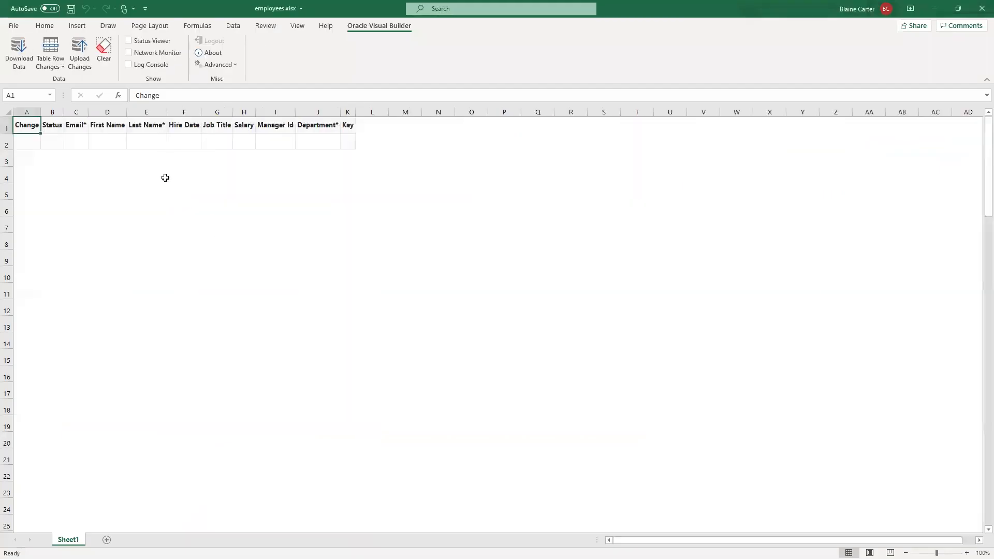
- Download data into the published workbook, signing in with the user name and account password and searching for Salary greater than 10001
{"action": "left_click", "coordinate": [18, 51]}
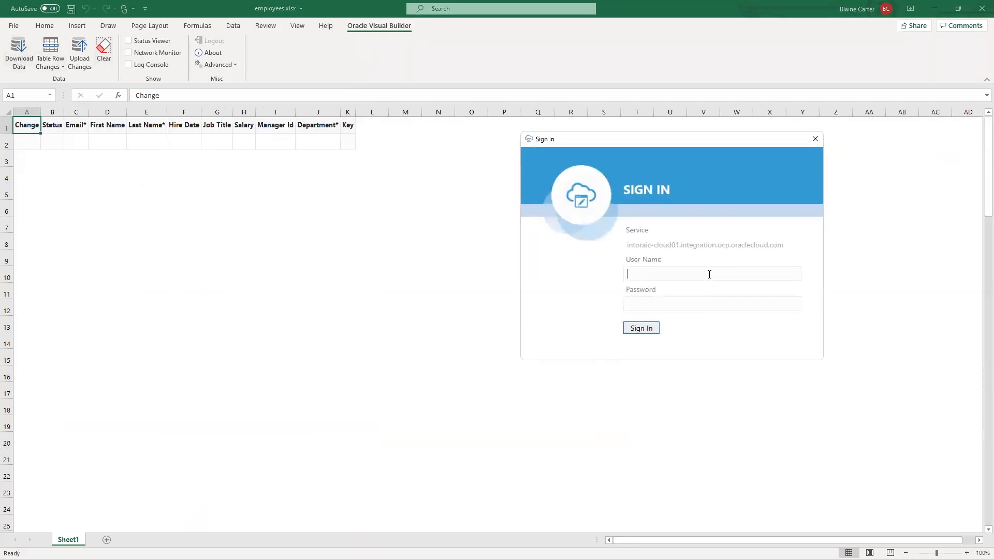
{"action": "type", "text": "handsonlab"}
{"action": "key", "text": "Tab"}
{"action": "type", "text": "********"}
{"action": "key", "text": "Return"}
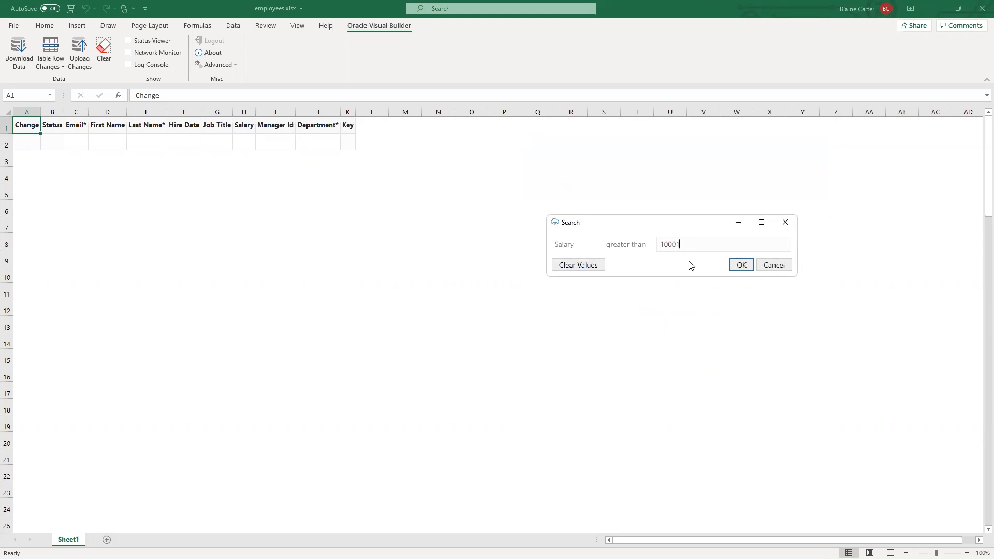
{"action": "left_click", "coordinate": [749, 268]}
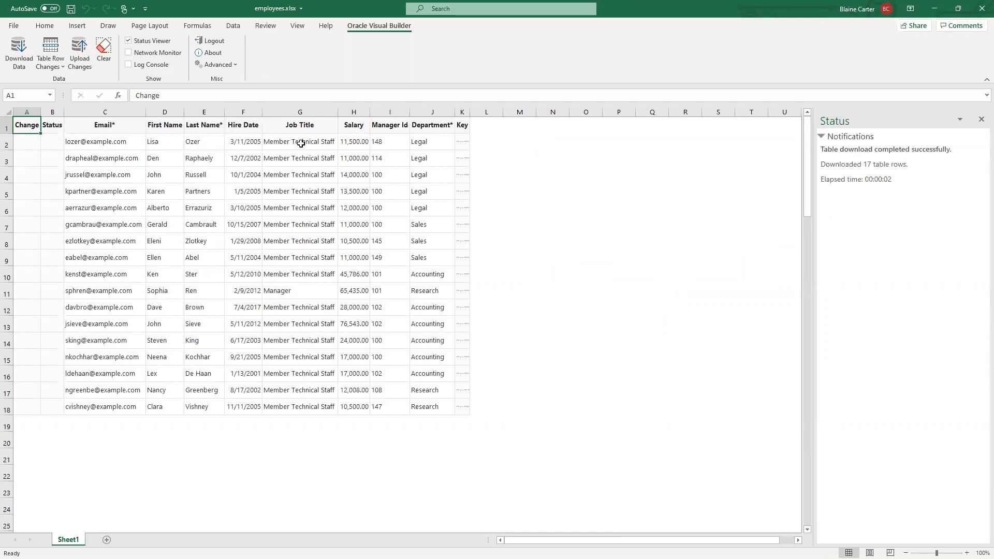
- Change the employee in row 2 to job title Vice President and department Human Resources
{"action": "left_click", "coordinate": [328, 143]}
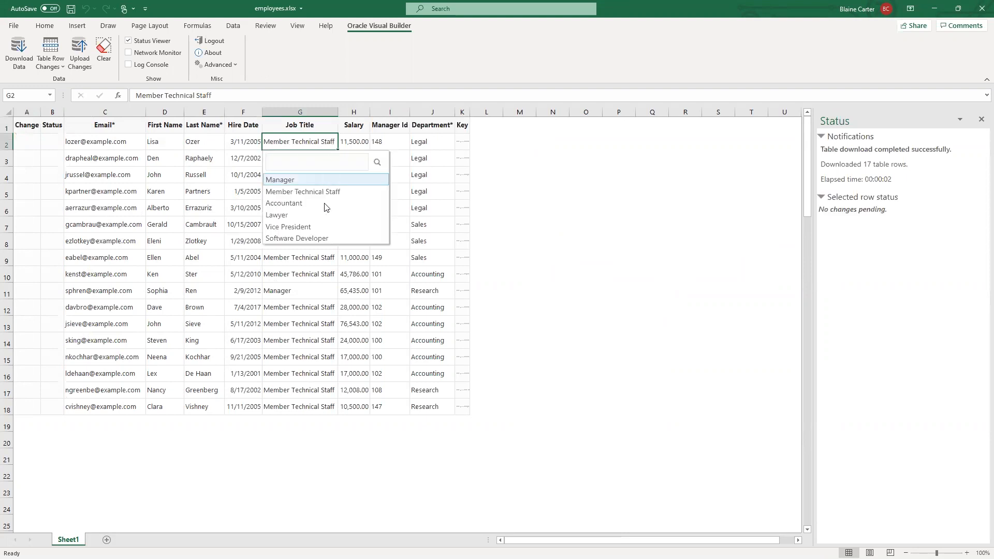
{"action": "left_click", "coordinate": [321, 227]}
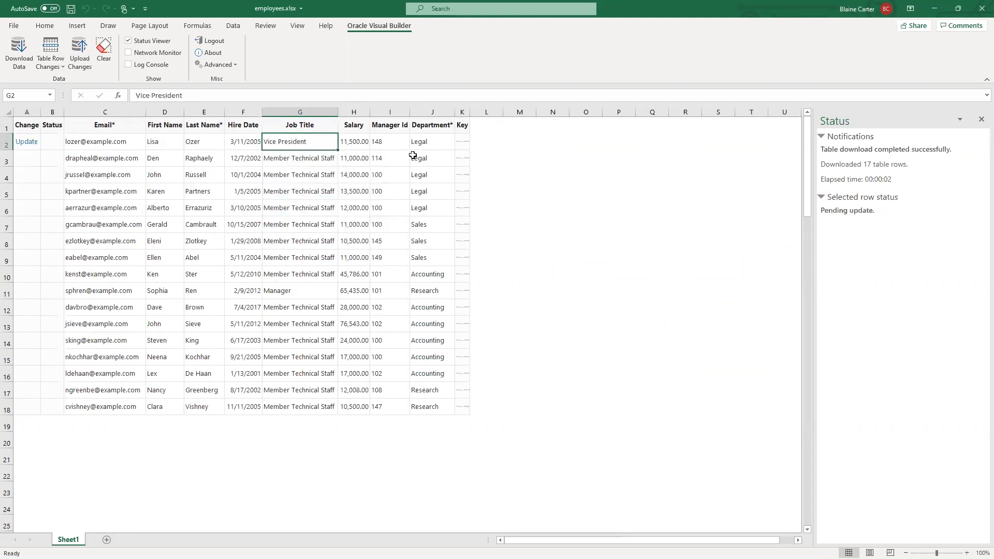
{"action": "left_click", "coordinate": [439, 144]}
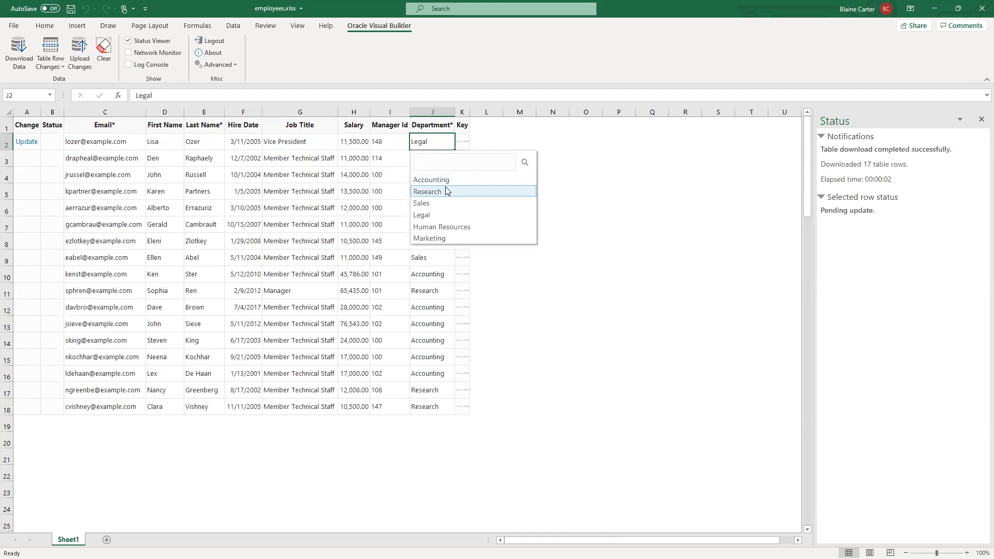
{"action": "left_click", "coordinate": [444, 228]}
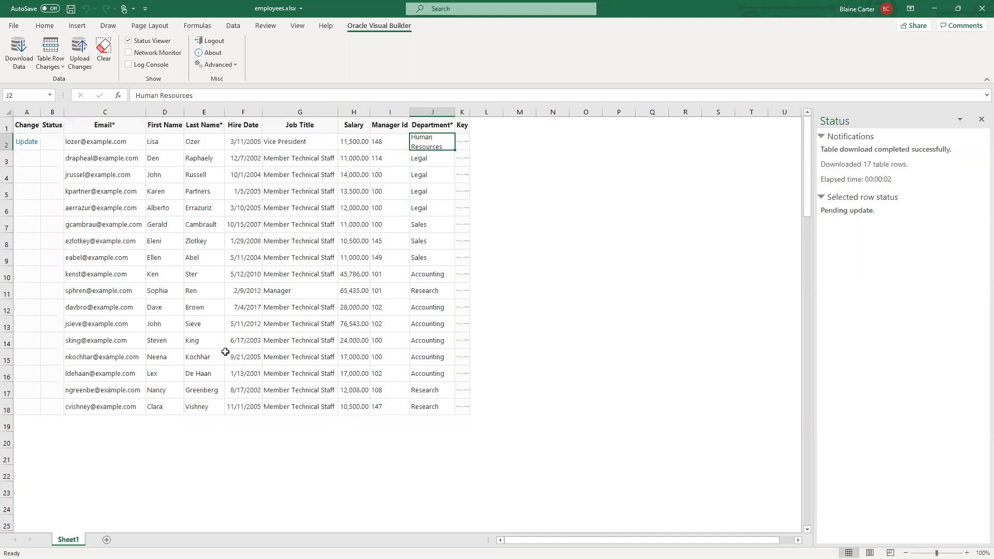
- Mark the employee in row 13 for deletion
{"action": "left_click", "coordinate": [217, 325]}
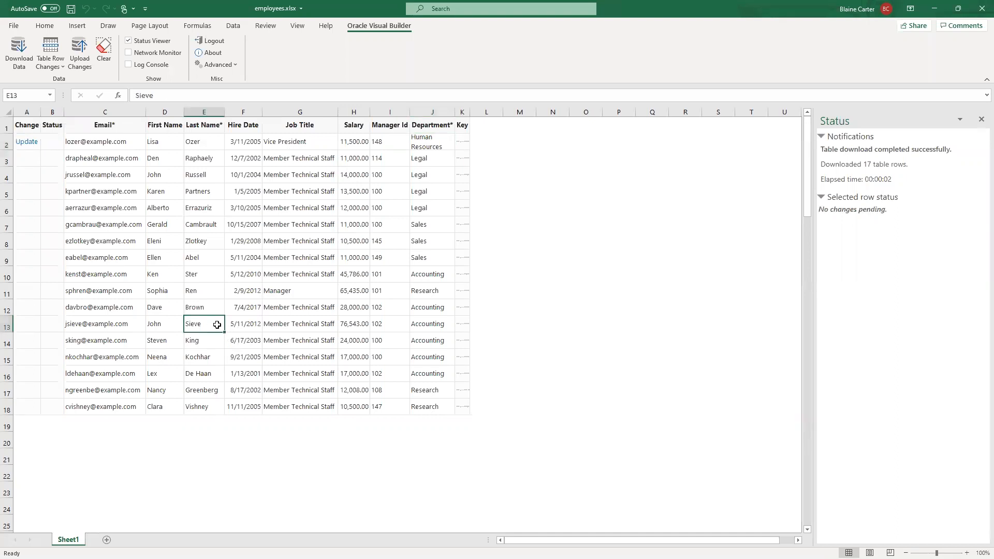
{"action": "right_click", "coordinate": [89, 326]}
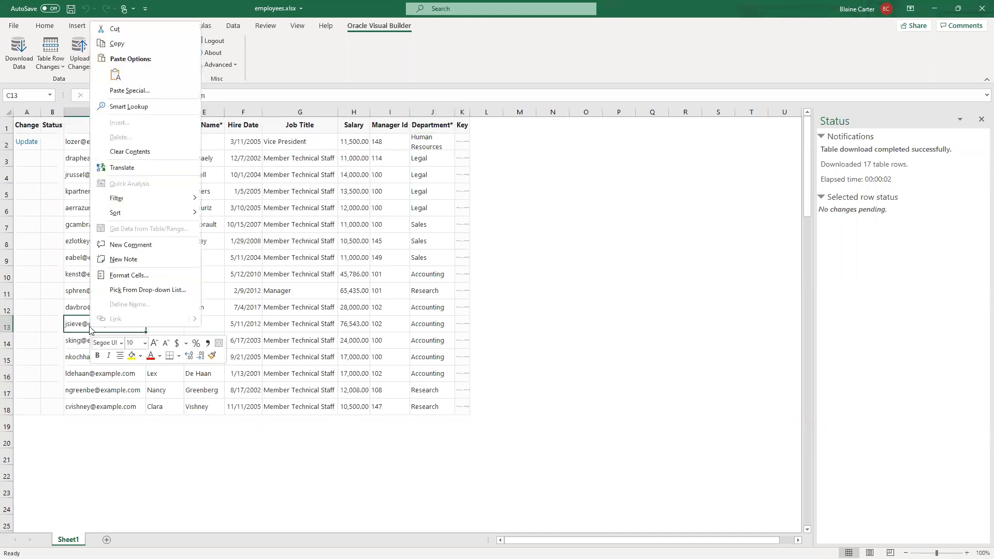
{"action": "left_click", "coordinate": [70, 326]}
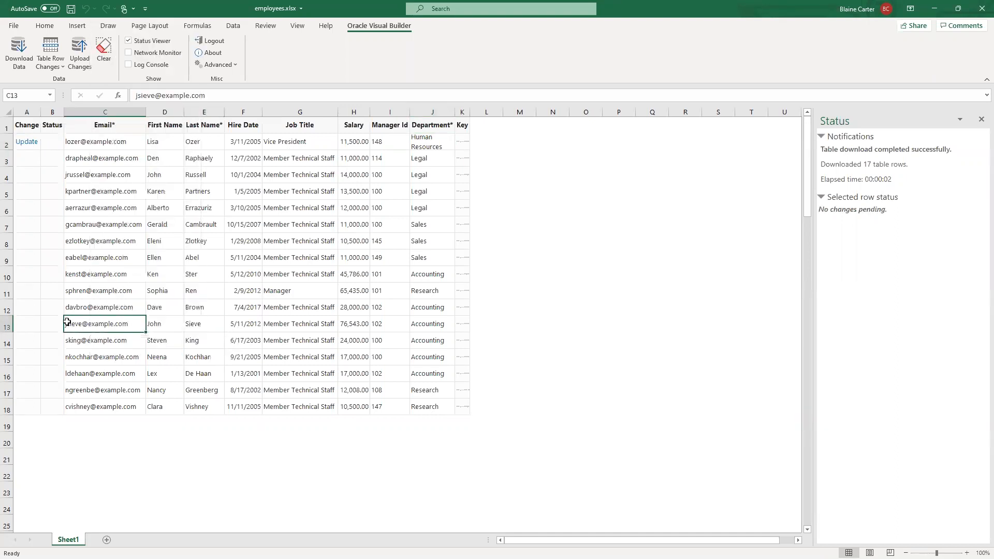
{"action": "left_click", "coordinate": [54, 49]}
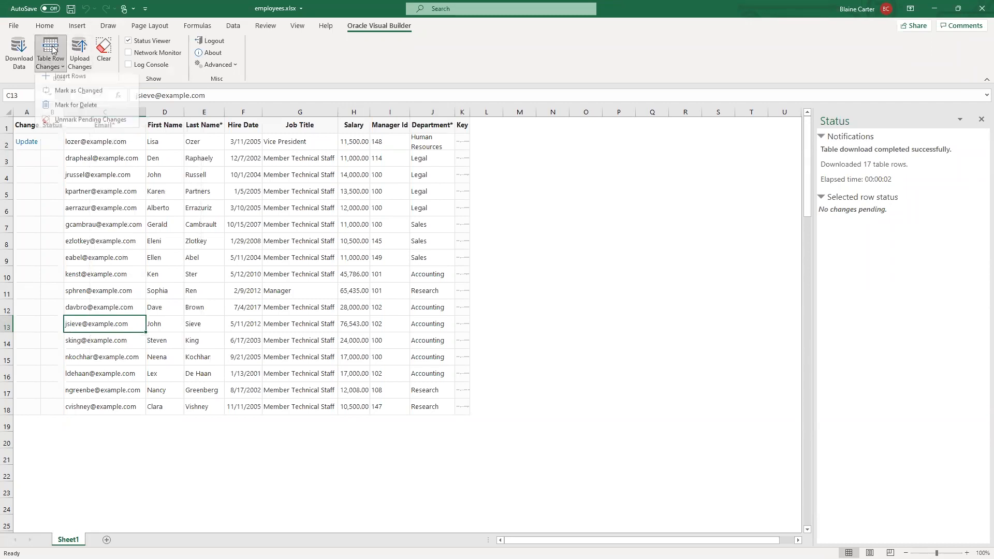
{"action": "left_click", "coordinate": [67, 109]}
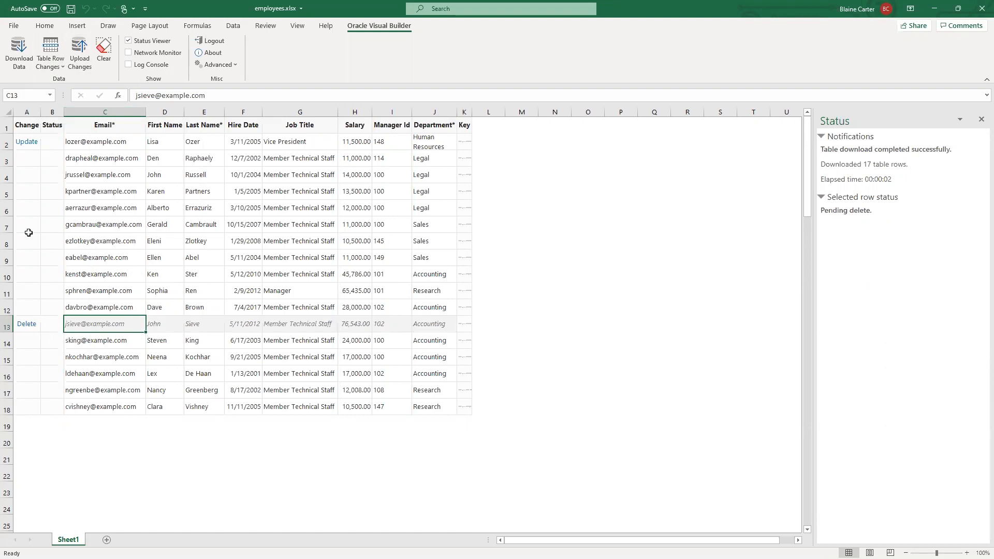
- Insert a new table row at row 8 and fill in the new employee's email
{"action": "right_click", "coordinate": [7, 247]}
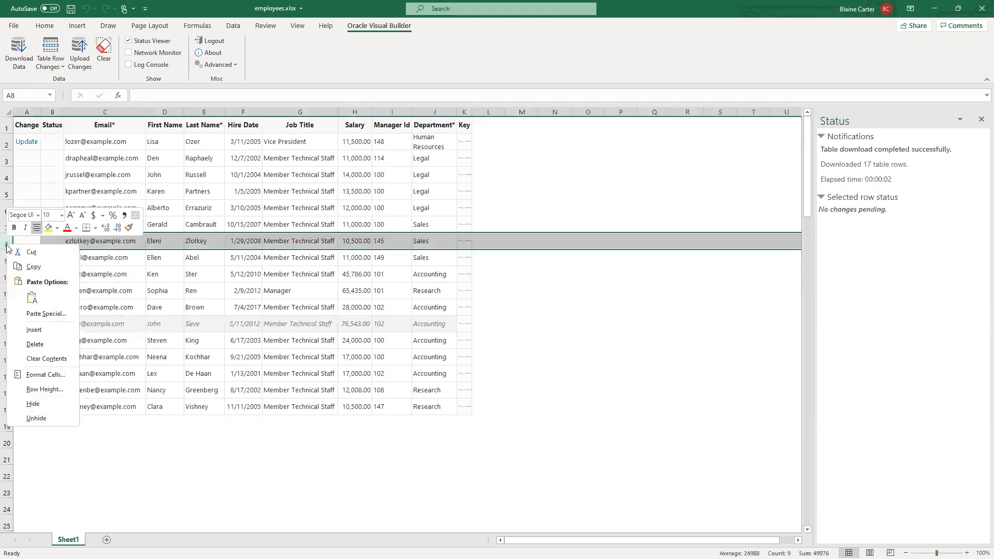
{"action": "left_click", "coordinate": [36, 330]}
{"action": "left_click", "coordinate": [97, 241]}
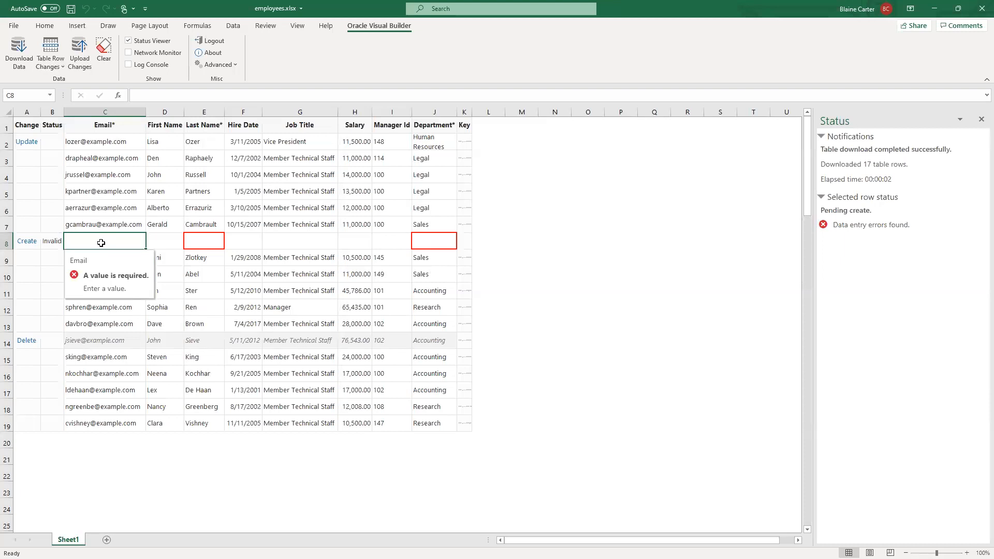
{"action": "type", "text": "someone"}
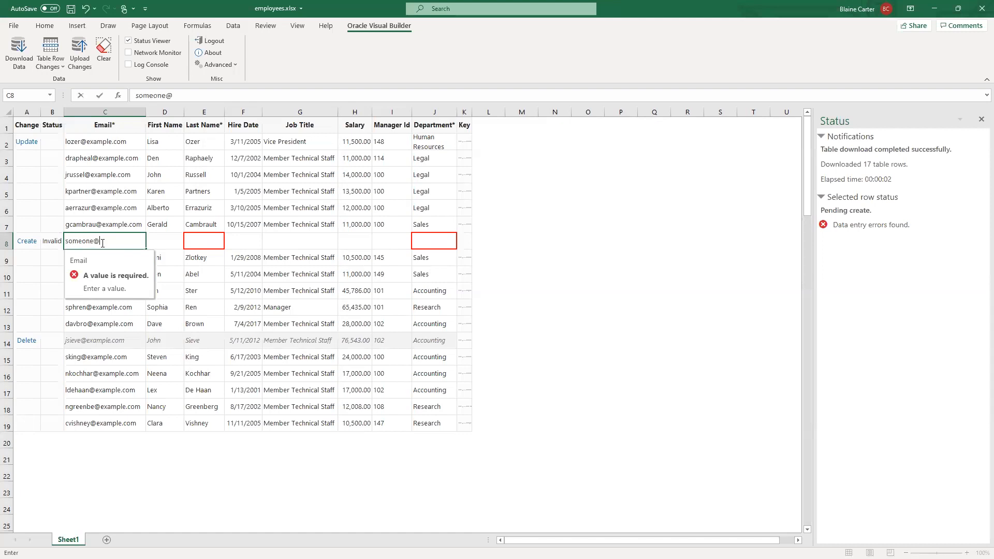
{"action": "type", "text": "@example.com"}
- Fill in the first name and last name of the new employee in row 8
{"action": "left_click", "coordinate": [185, 244]}
{"action": "left_click", "coordinate": [166, 248]}
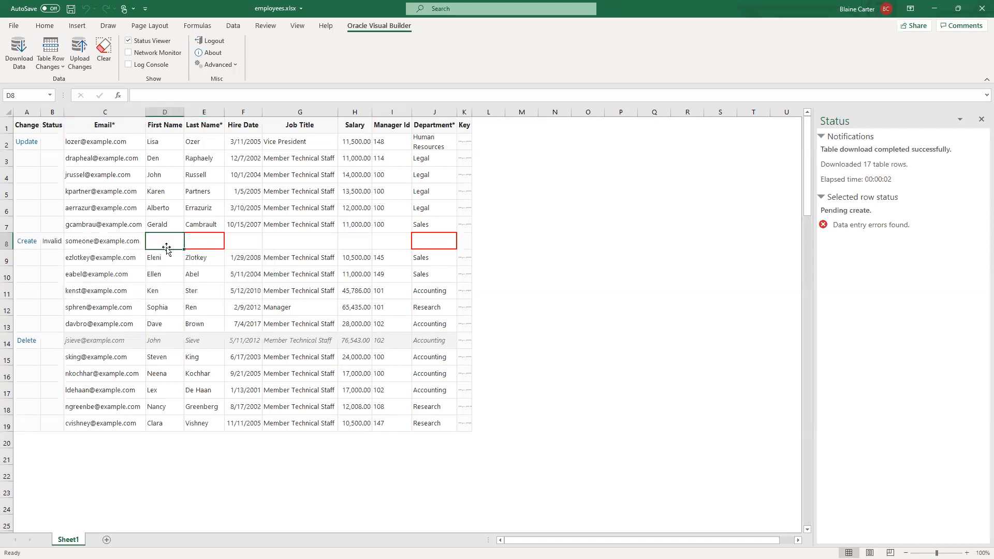
{"action": "type", "text": "some"}
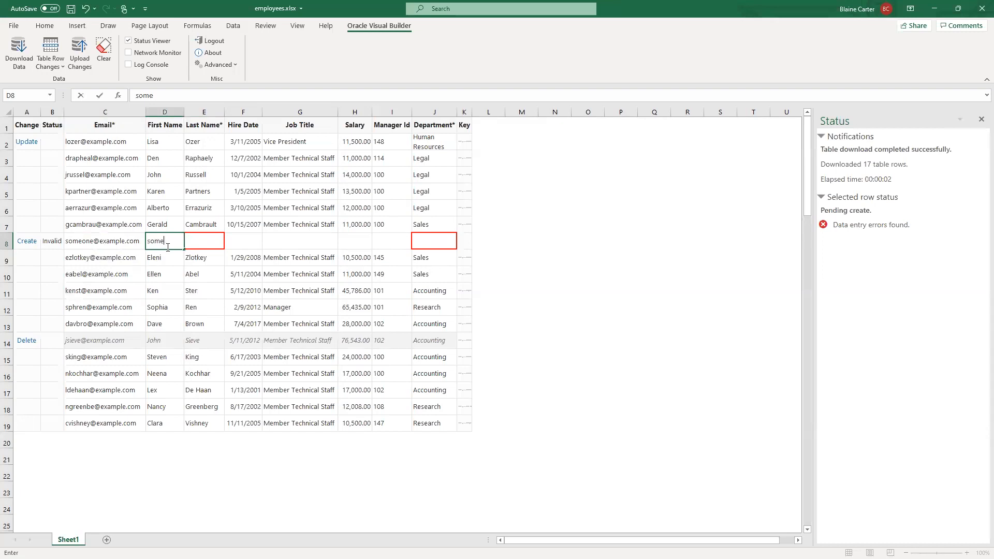
{"action": "key", "text": "Tab"}
{"action": "type", "text": "one"}
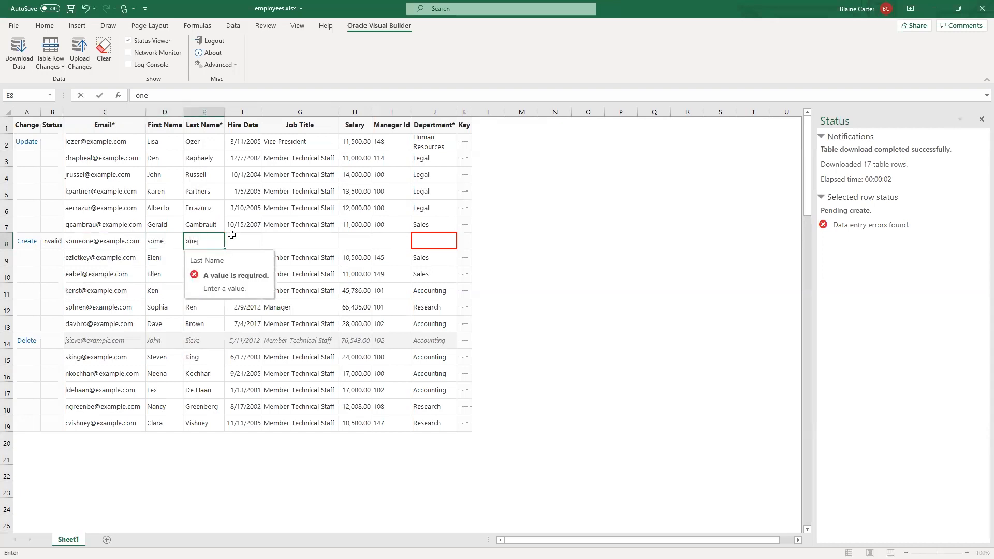
- Set the hire date of the new employee in row 8 to 9/19/2022 and the job title to Accountant
{"action": "left_click", "coordinate": [245, 238]}
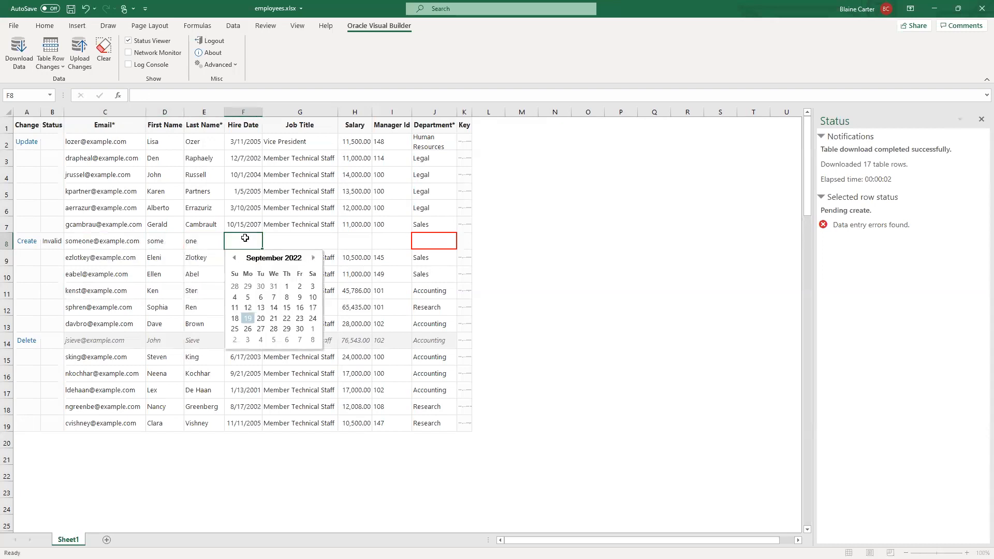
{"action": "left_click", "coordinate": [254, 318]}
{"action": "left_click", "coordinate": [299, 244]}
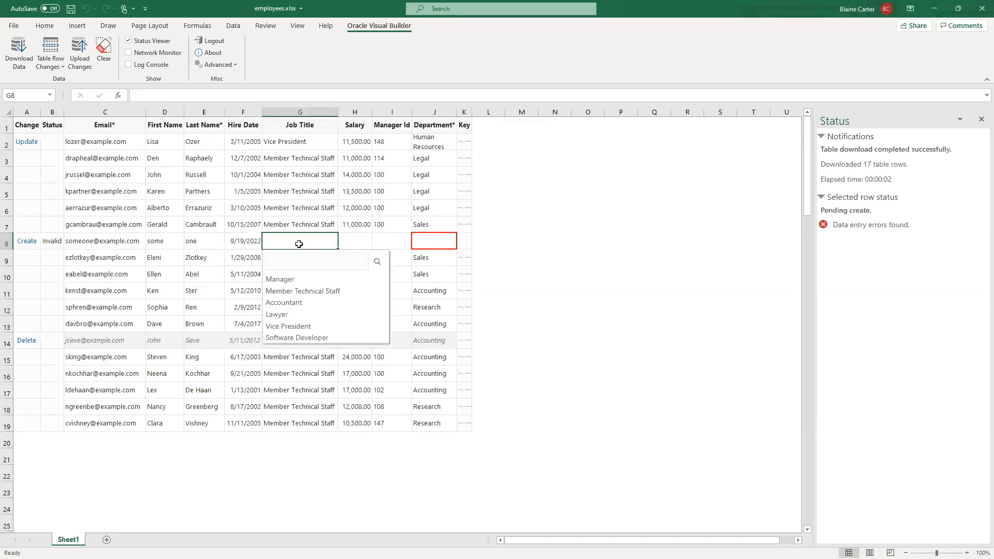
{"action": "left_click", "coordinate": [329, 303]}
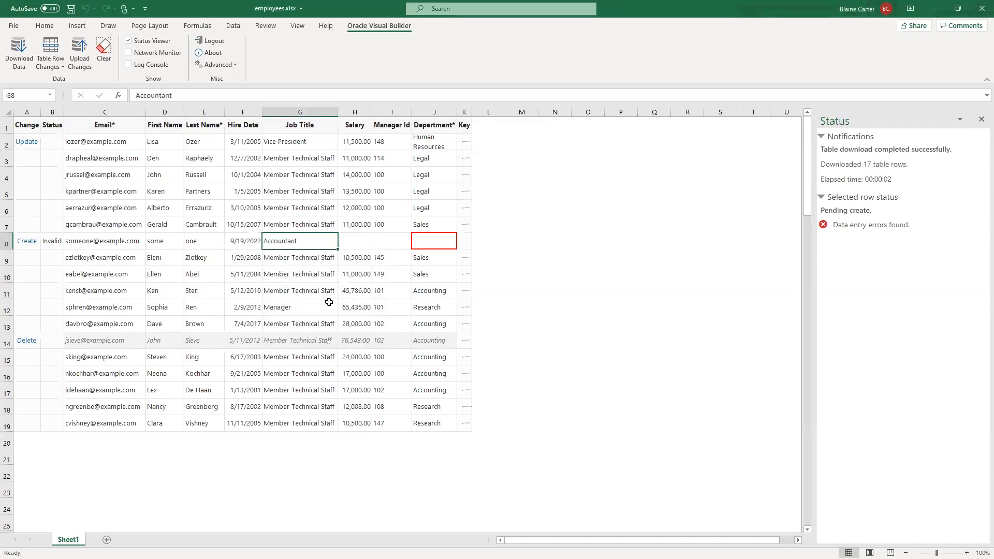
- Enter a salary of 12000 for the new employee in row 8
{"action": "left_click", "coordinate": [367, 246]}
{"action": "type", "text": "1000"}
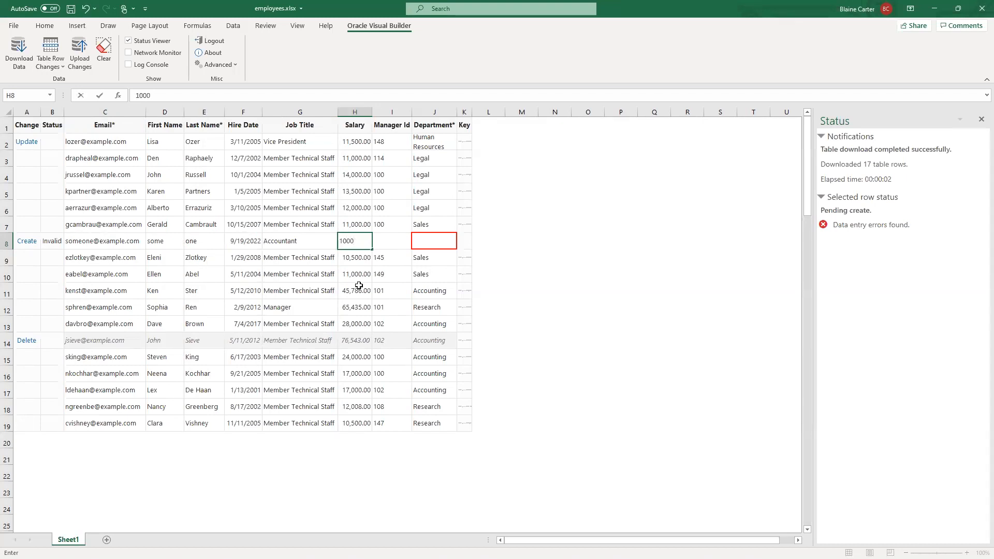
{"action": "key", "text": "BackSpace"}
{"action": "key", "text": "BackSpace"}
{"action": "key", "text": "BackSpace"}
{"action": "type", "text": "2000"}
- Assign the new employee in row 8 to the Sales department
{"action": "left_click", "coordinate": [424, 241]}
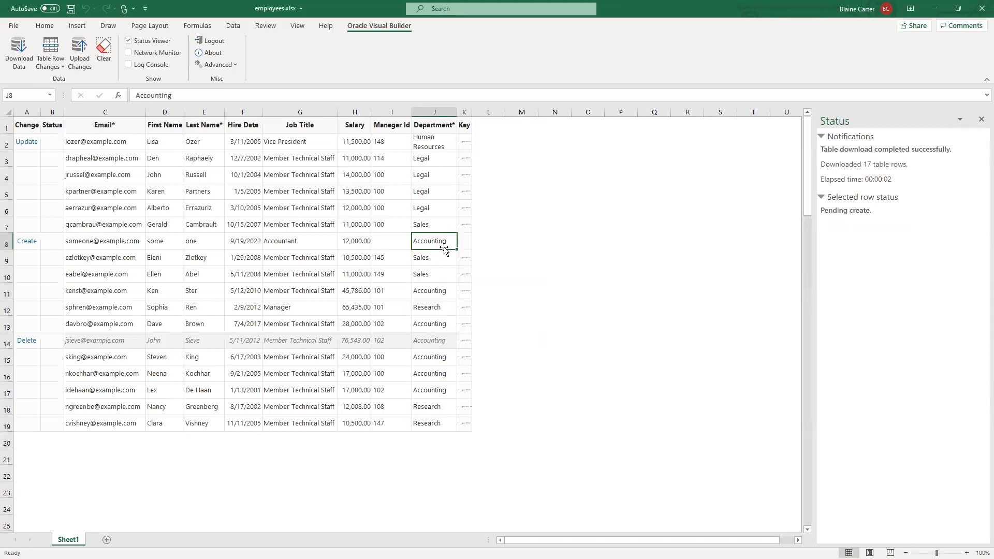
{"action": "left_click", "coordinate": [356, 275]}
{"action": "left_click", "coordinate": [423, 245]}
{"action": "left_click", "coordinate": [425, 301]}
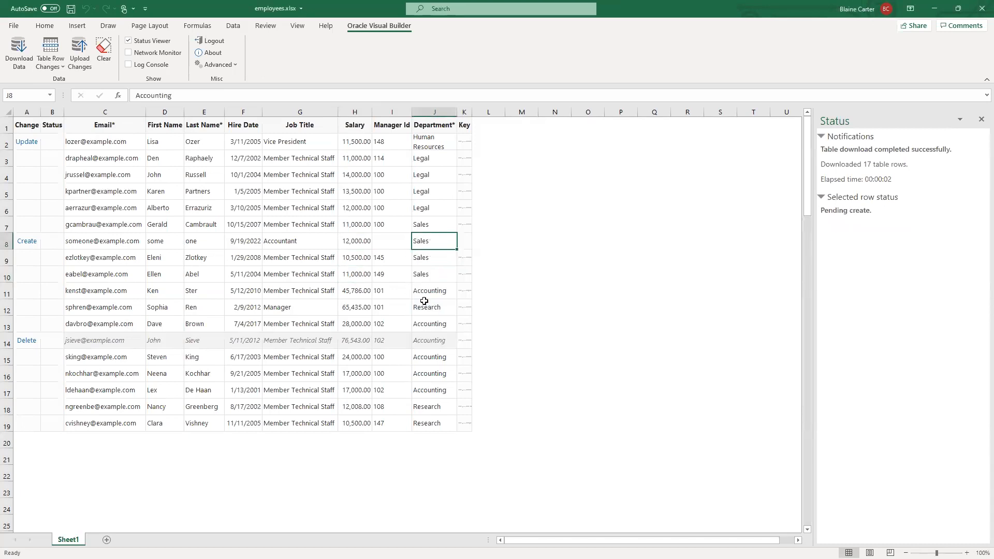
{"action": "left_click", "coordinate": [301, 320]}
{"action": "left_click", "coordinate": [376, 259]}
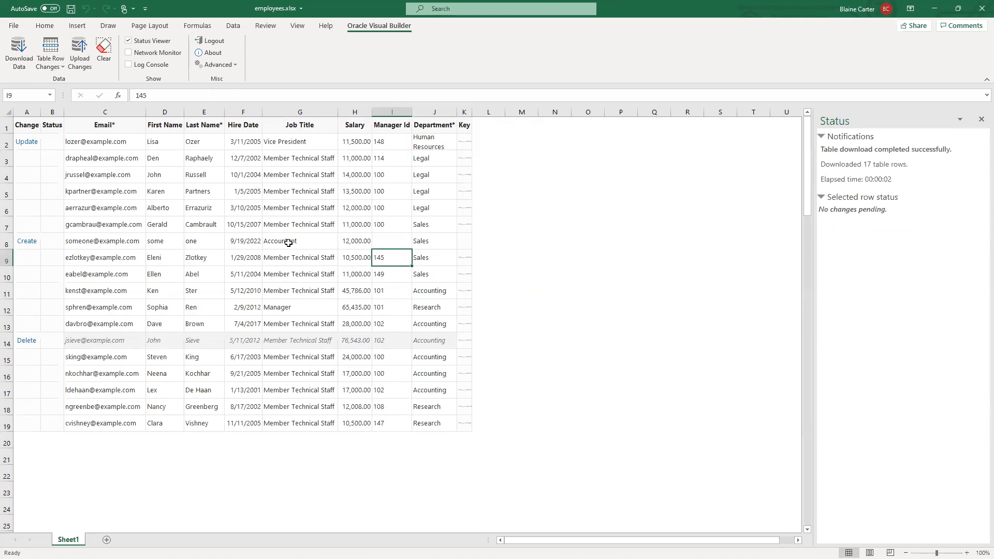
- Switch to Oracle Visual Builder in the browser and review the Employees object's relationships to Departments and Job
{"action": "key", "text": "alt+Tab"}
{"action": "key", "text": "alt+Tab"}
{"action": "key", "text": "alt+Tab"}
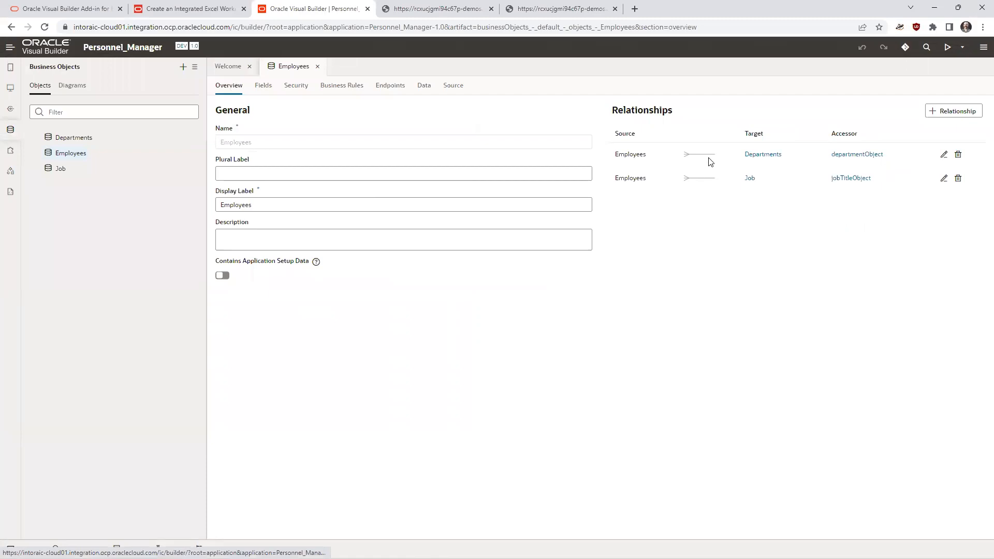
- Switch back to the Excel workbook and examine the choice lists offered for the Job Title and Department columns
{"action": "key", "text": "alt+Tab"}
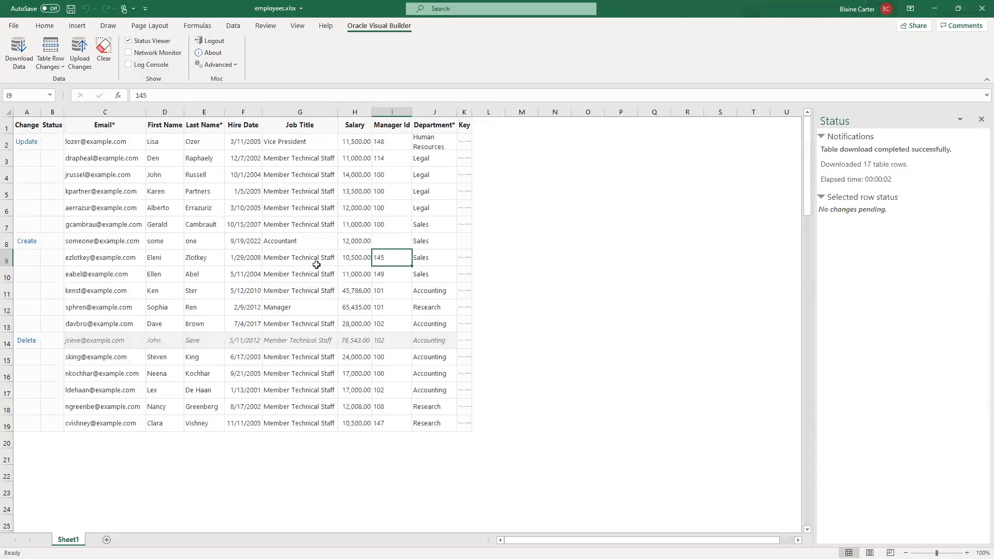
{"action": "left_click", "coordinate": [284, 257]}
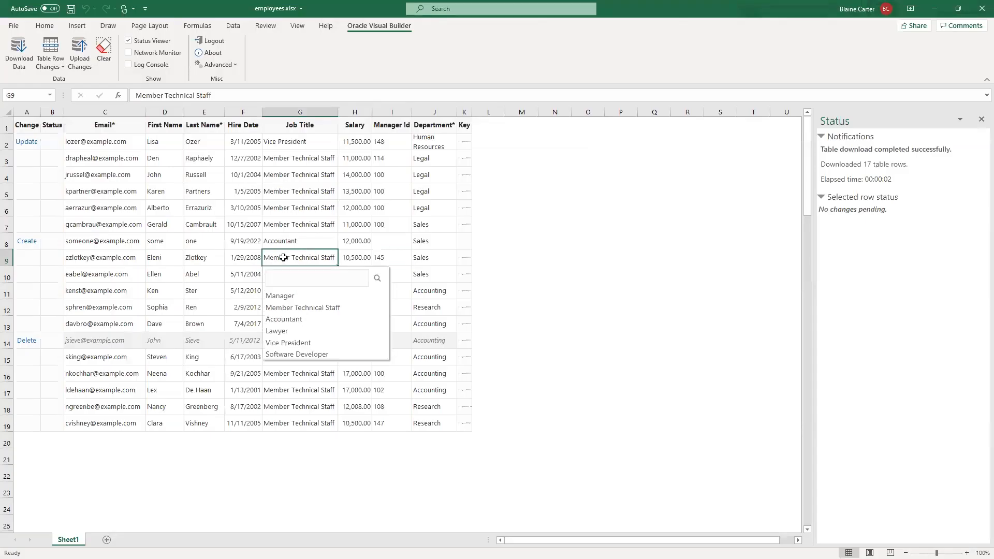
{"action": "left_click", "coordinate": [419, 242]}
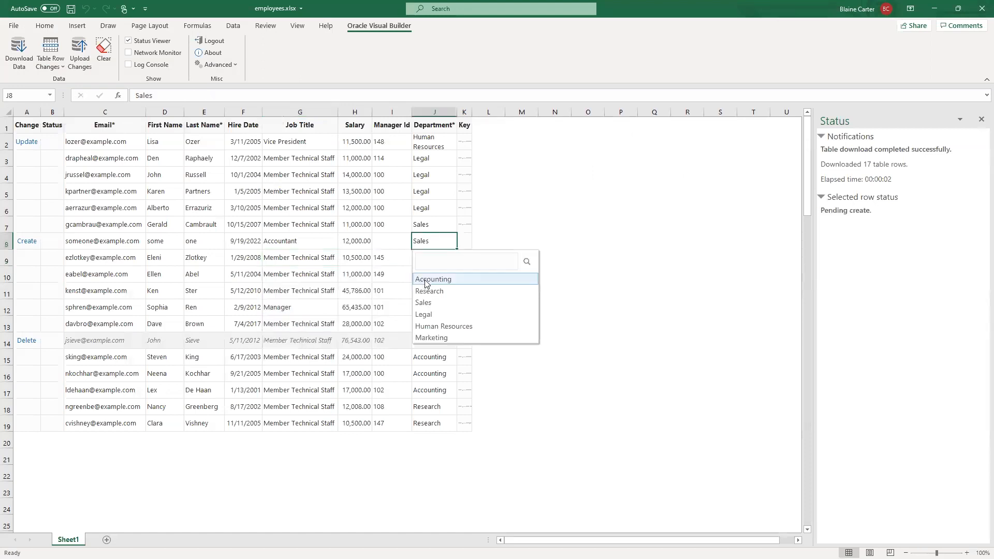
{"action": "left_click", "coordinate": [286, 317]}
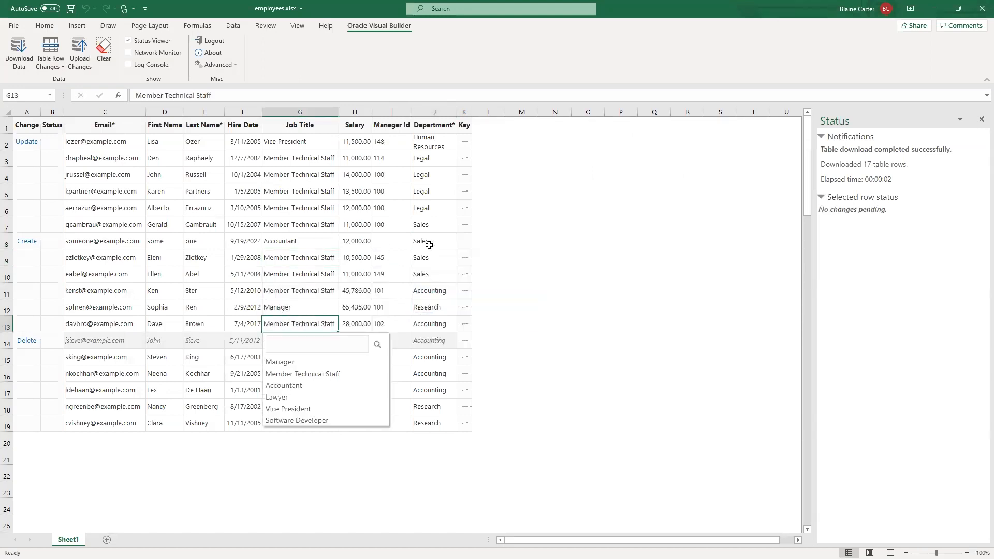
{"action": "left_click", "coordinate": [437, 268]}
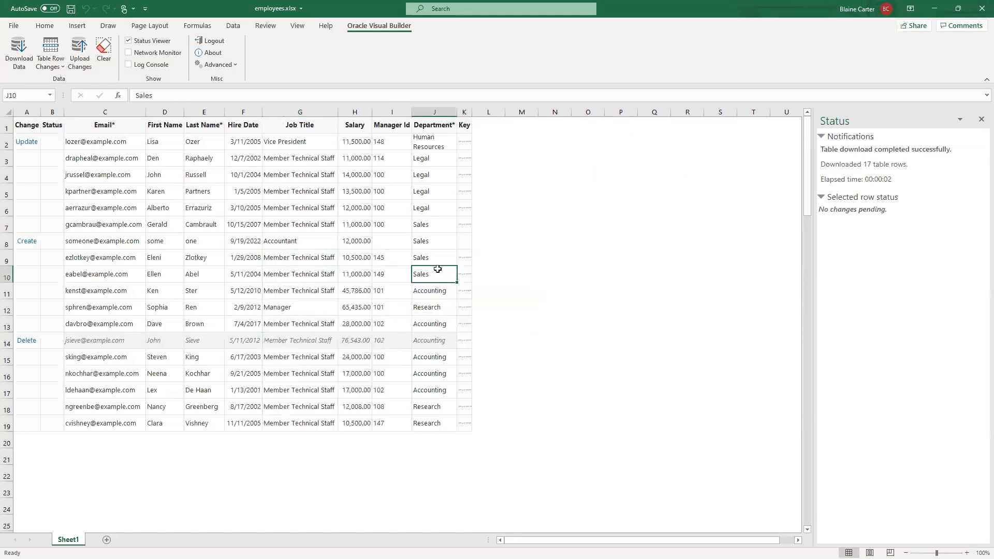
{"action": "left_click", "coordinate": [302, 273]}
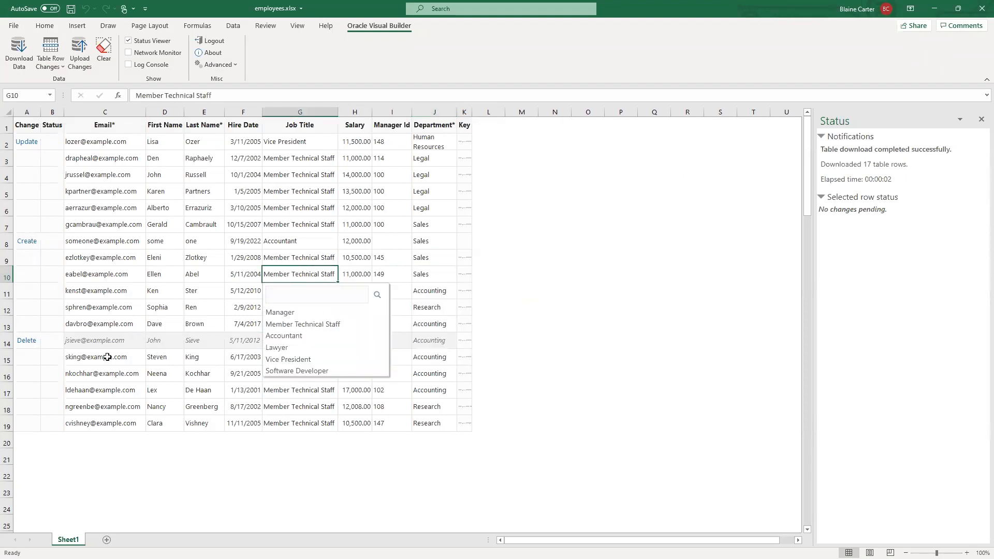
- Upload the pending update, create and delete changes, agreeing to continue with the pending deletion
{"action": "left_click", "coordinate": [693, 247]}
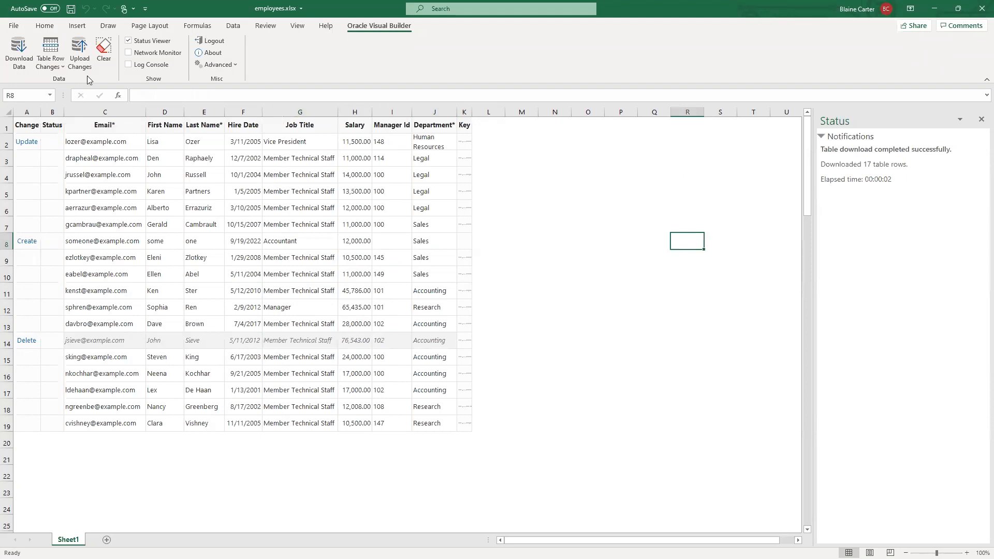
{"action": "left_click", "coordinate": [76, 58]}
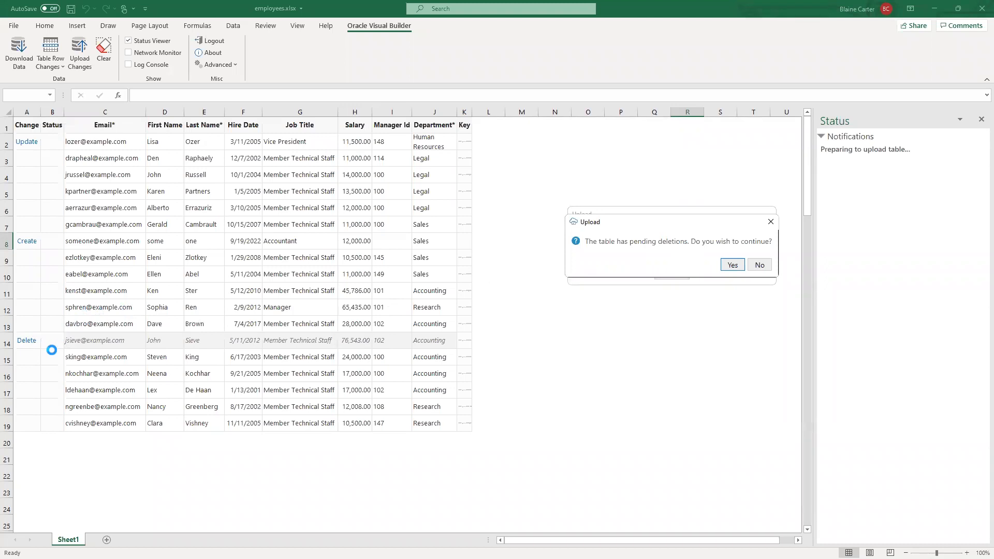
{"action": "left_click", "coordinate": [732, 266]}
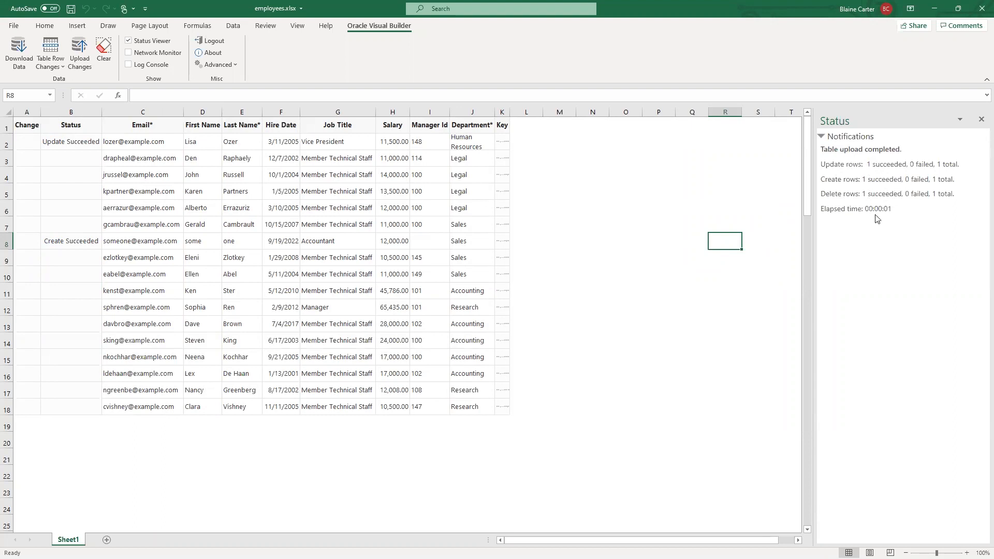
- Download the employee data again with the salary greater than 10001 search and check the refreshed rows
{"action": "left_click", "coordinate": [17, 48]}
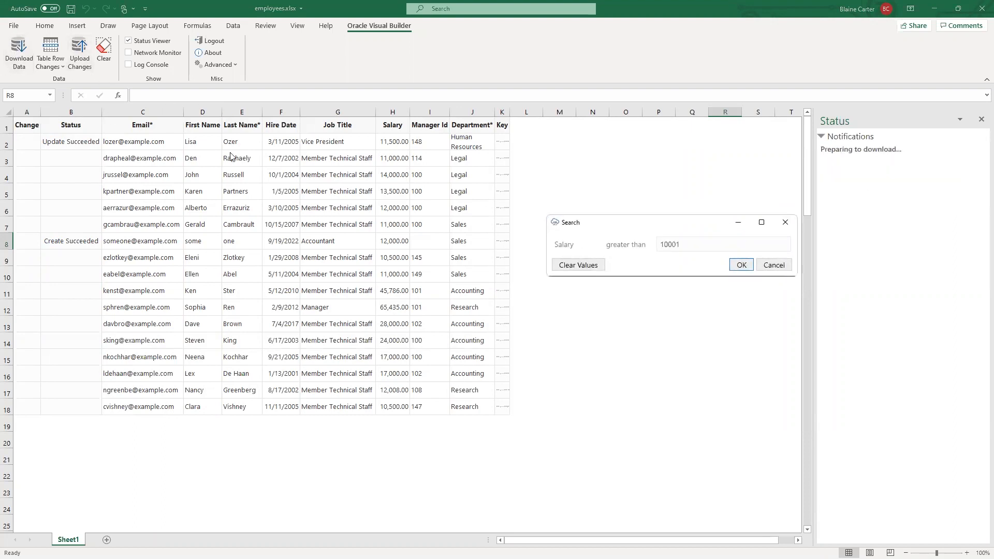
{"action": "left_click", "coordinate": [741, 264]}
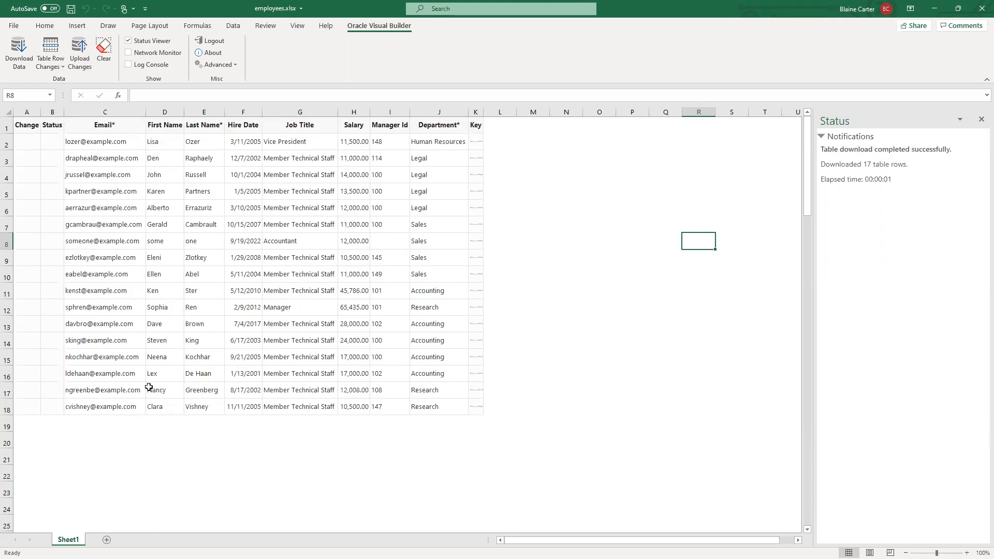
{"action": "left_click", "coordinate": [163, 241]}
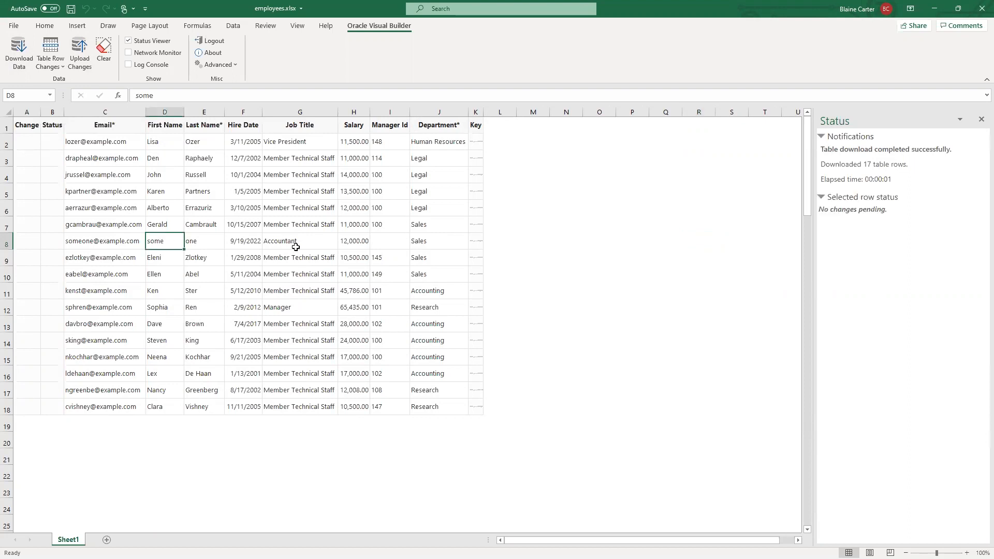
{"action": "left_click", "coordinate": [309, 293]}
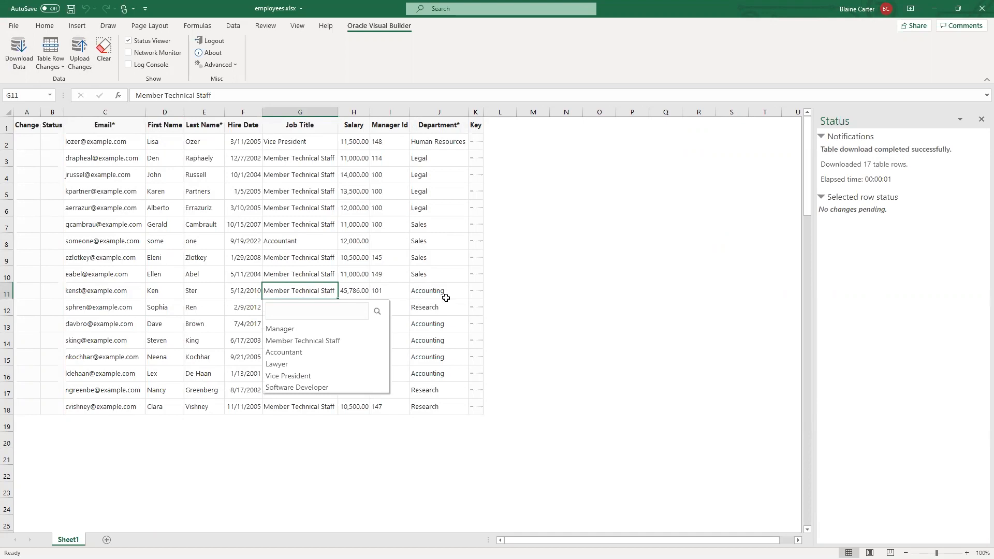
{"action": "left_click", "coordinate": [143, 319]}
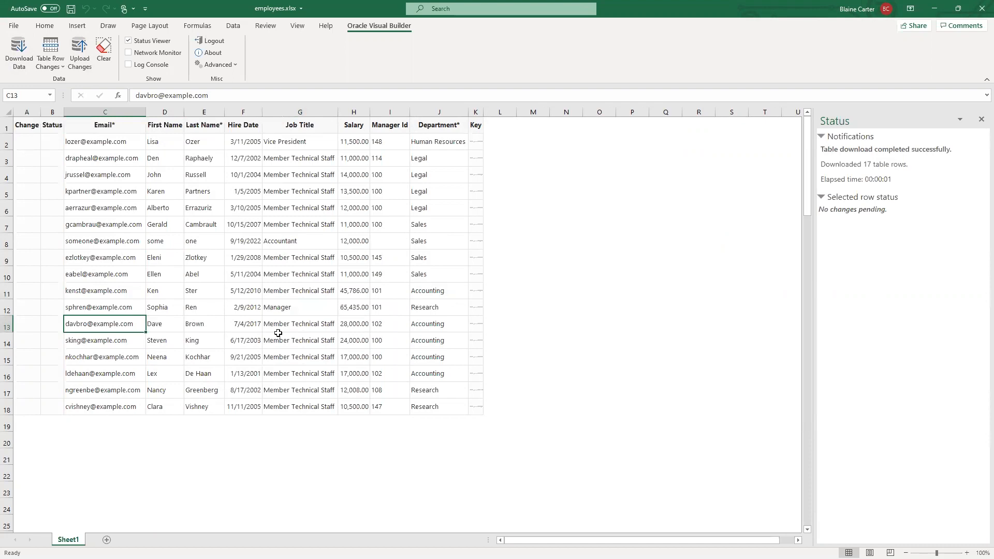
- Enter the invalid value x as the salary of the employee in row 8
{"action": "left_click", "coordinate": [356, 243]}
{"action": "type", "text": "x"}
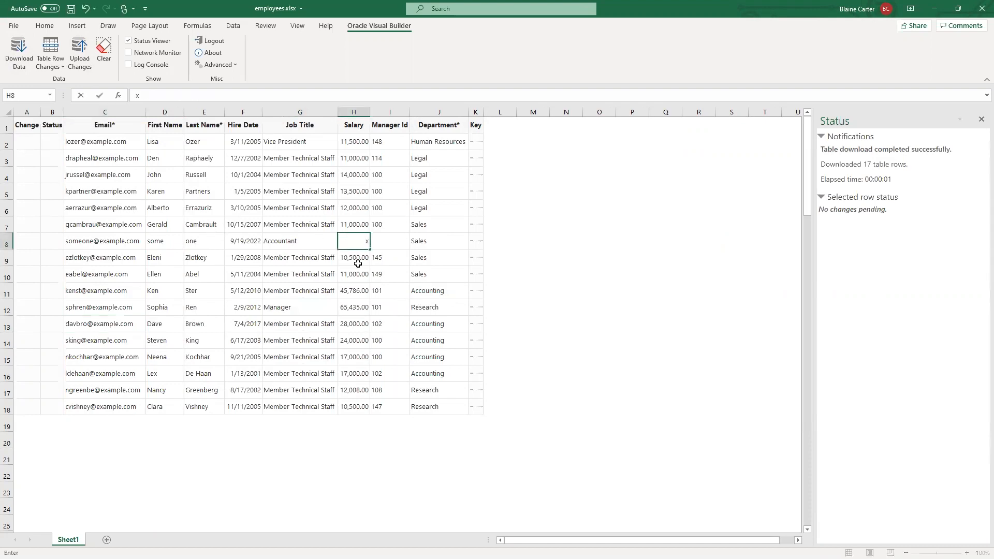
{"action": "left_click", "coordinate": [373, 267]}
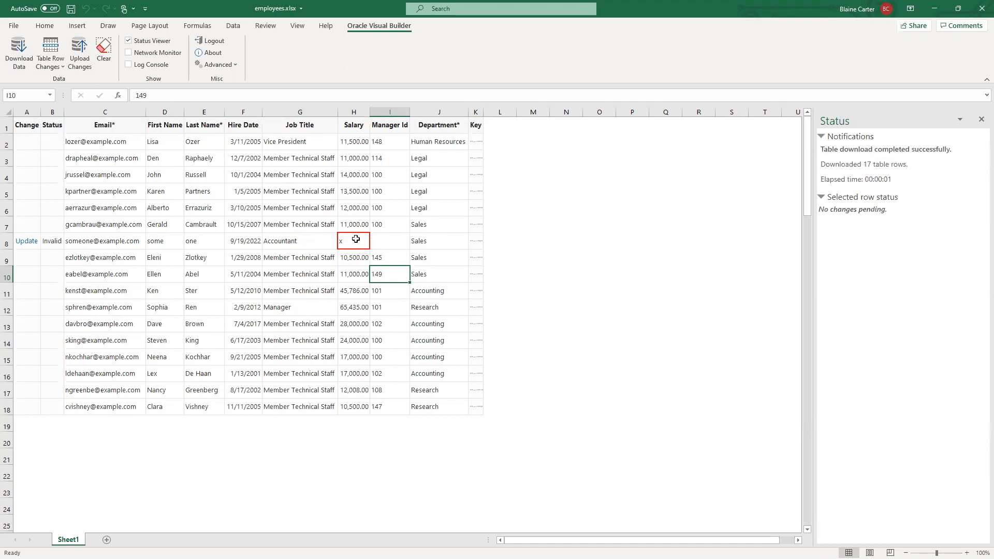
{"action": "left_click", "coordinate": [255, 302]}
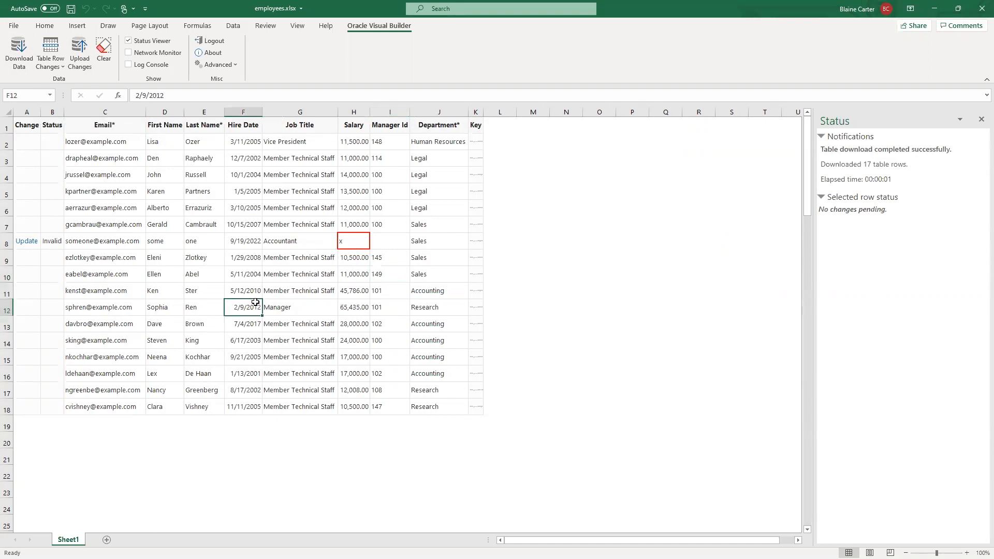
- Clear the required email of the employee in row 9 and check how the row is validated
{"action": "double_click", "coordinate": [100, 259]}
{"action": "key", "text": "ctrl+Return"}
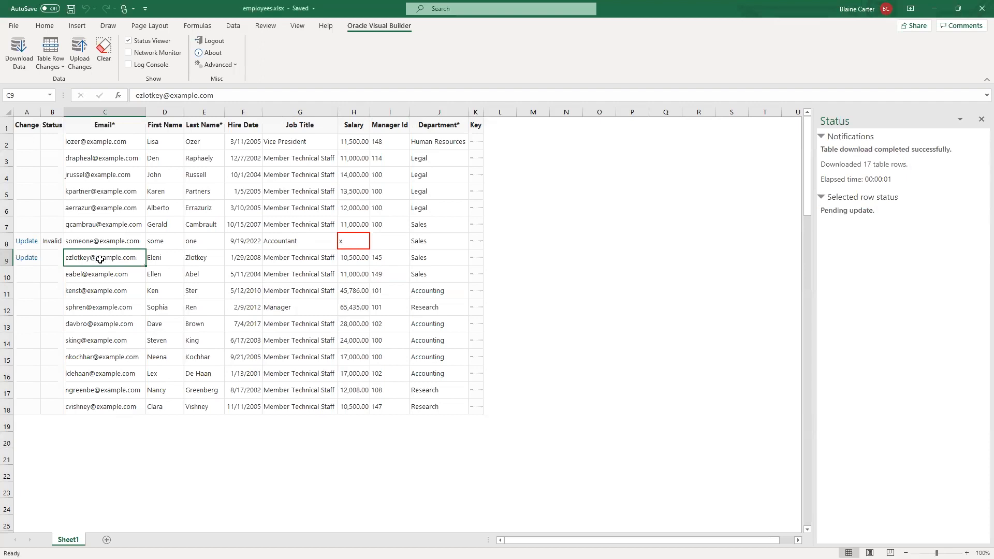
{"action": "double_click", "coordinate": [119, 259]}
{"action": "left_click_drag", "start_coordinate": [137, 258], "coordinate": [65, 259]}
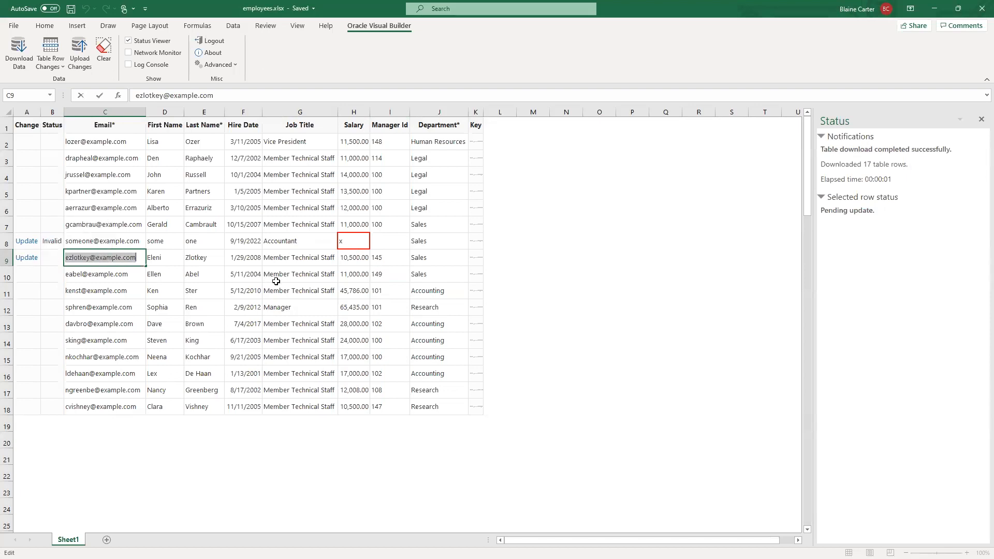
{"action": "key", "text": "Delete"}
{"action": "left_click", "coordinate": [220, 281]}
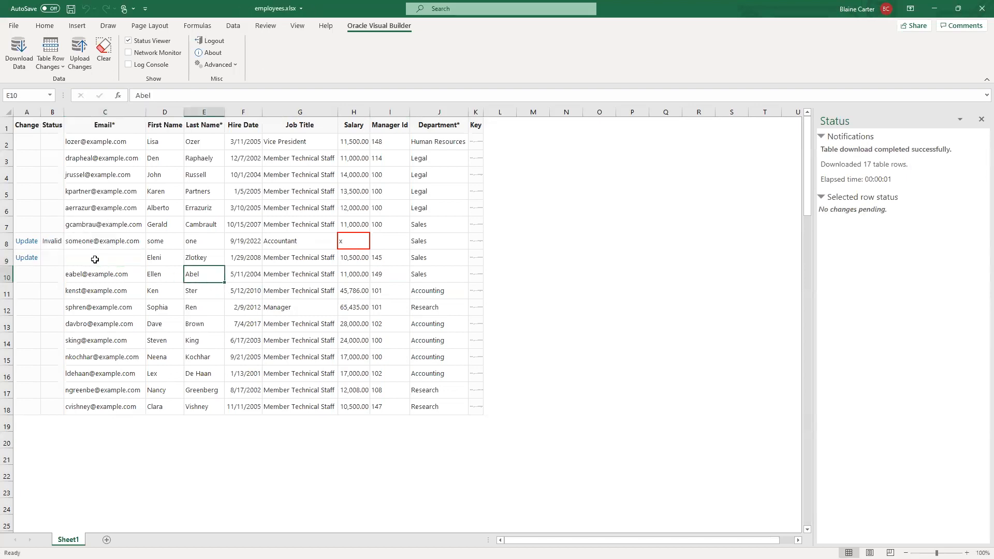
{"action": "left_click", "coordinate": [98, 257]}
{"action": "left_click", "coordinate": [280, 236]}
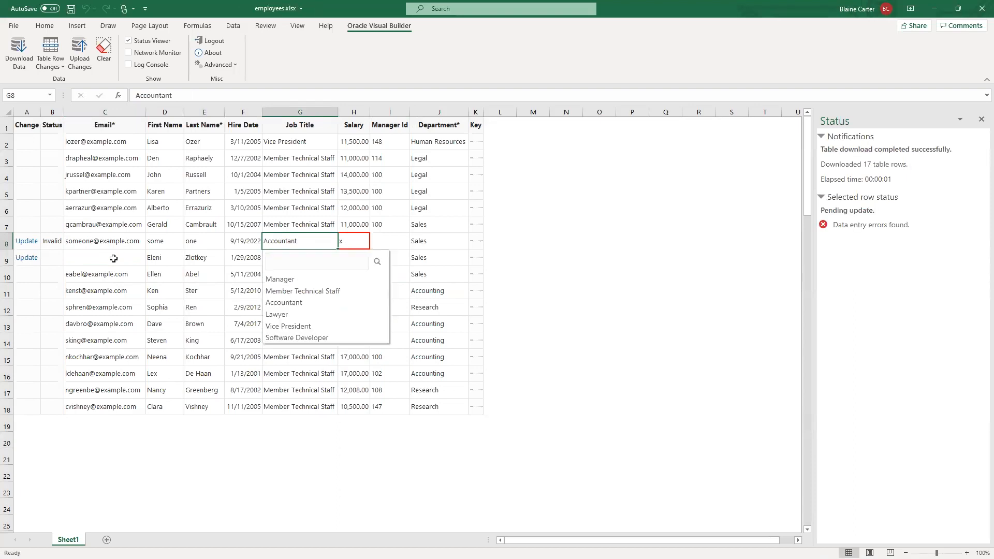
{"action": "left_click", "coordinate": [122, 262]}
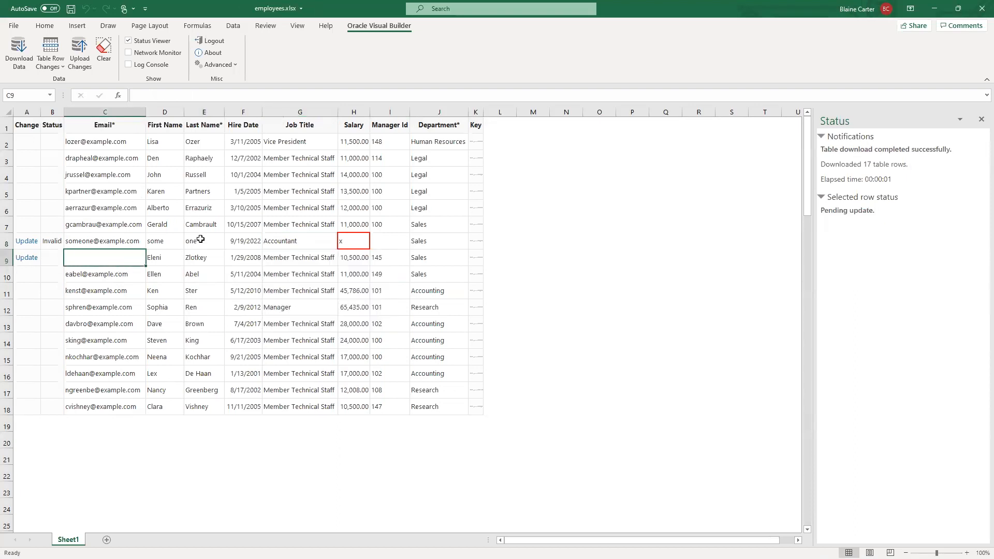
{"action": "left_click", "coordinate": [248, 311]}
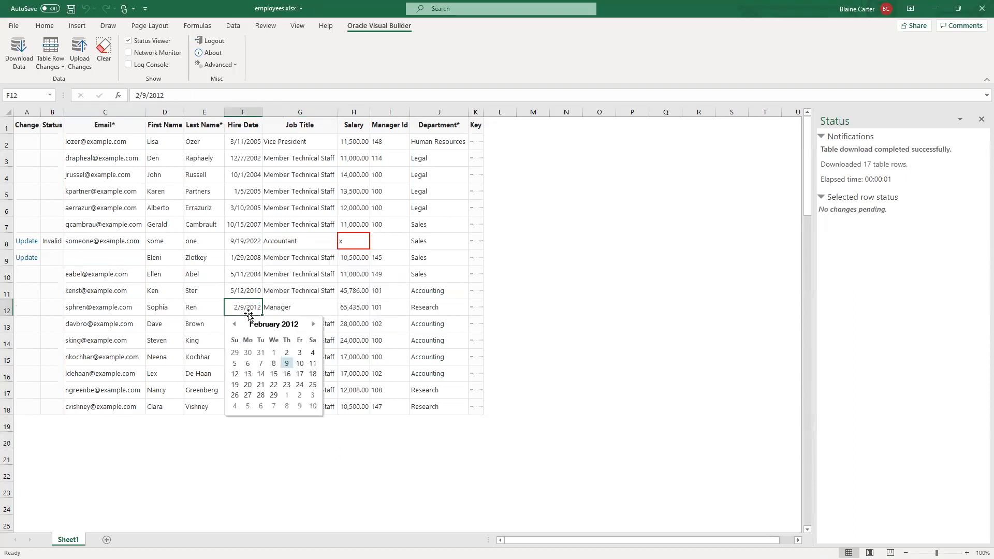
- Upload the pending updates of rows 8 and 9 and check the upload status of row 9
{"action": "left_click", "coordinate": [308, 212]}
{"action": "left_click", "coordinate": [78, 49]}
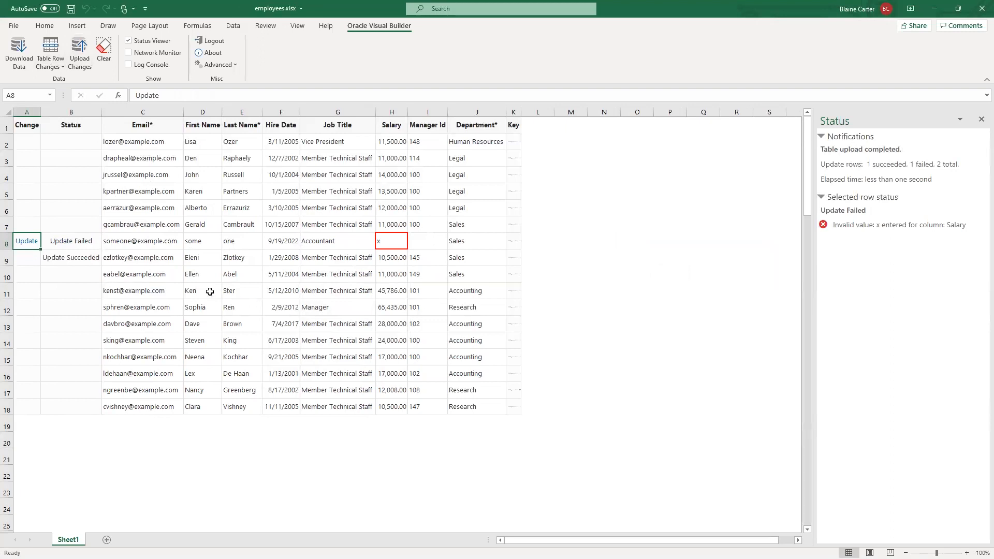
{"action": "left_click", "coordinate": [144, 257]}
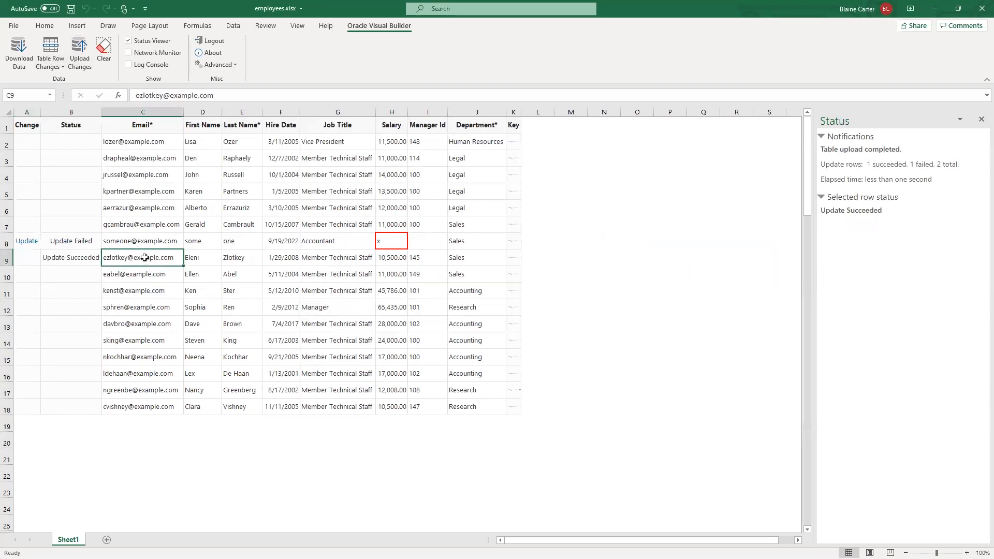
- Correct the salary in row 8 to 12000 and upload the change
{"action": "left_click", "coordinate": [394, 239]}
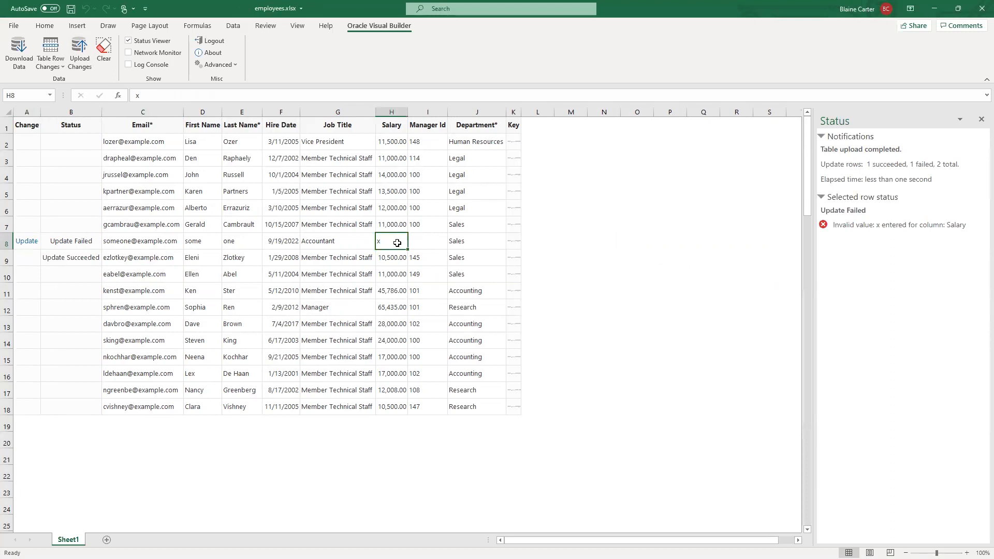
{"action": "key", "text": "BackSpace"}
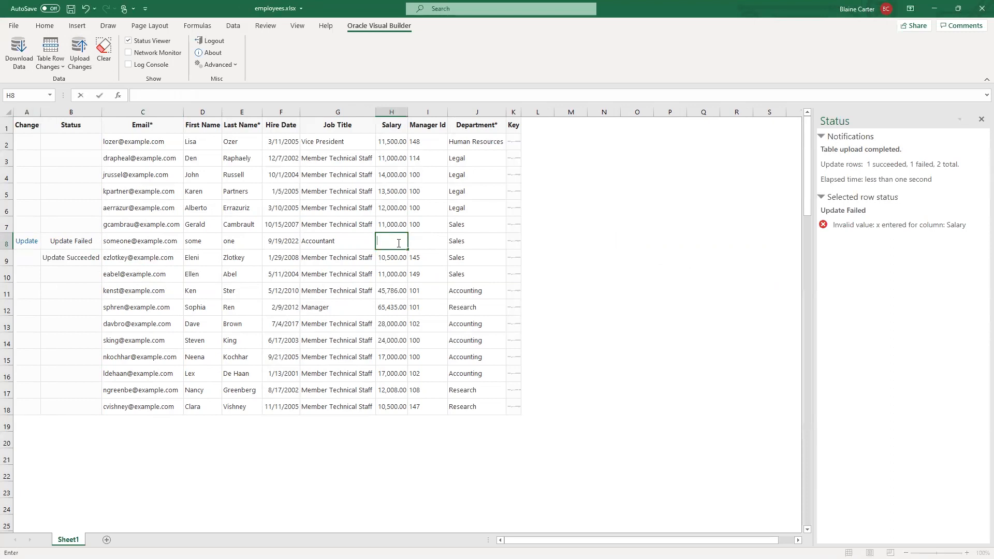
{"action": "type", "text": "12000"}
{"action": "left_click", "coordinate": [346, 226]}
{"action": "left_click", "coordinate": [80, 52]}
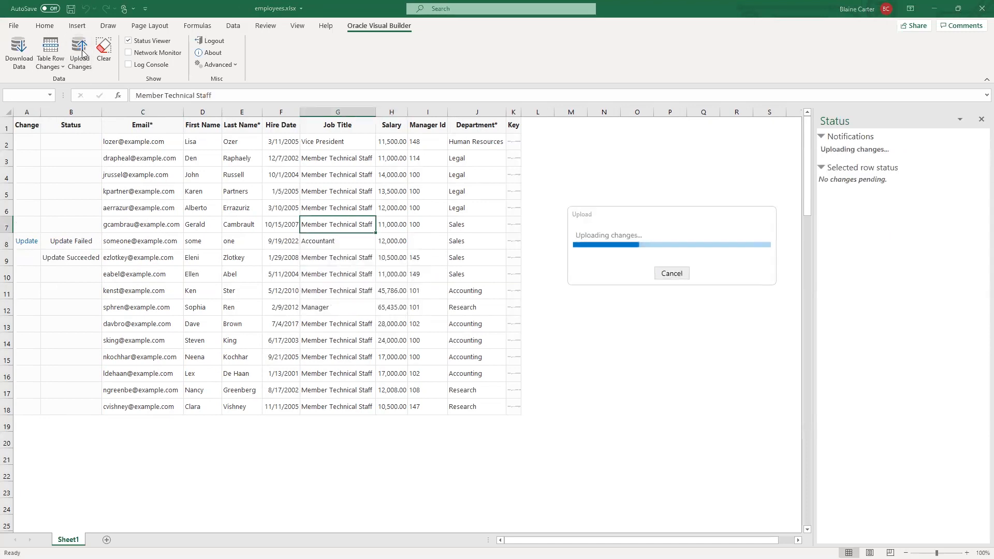
- Download the employees with a salary greater than 10001 again and clear the email of the employee in row 9
{"action": "left_click", "coordinate": [27, 52]}
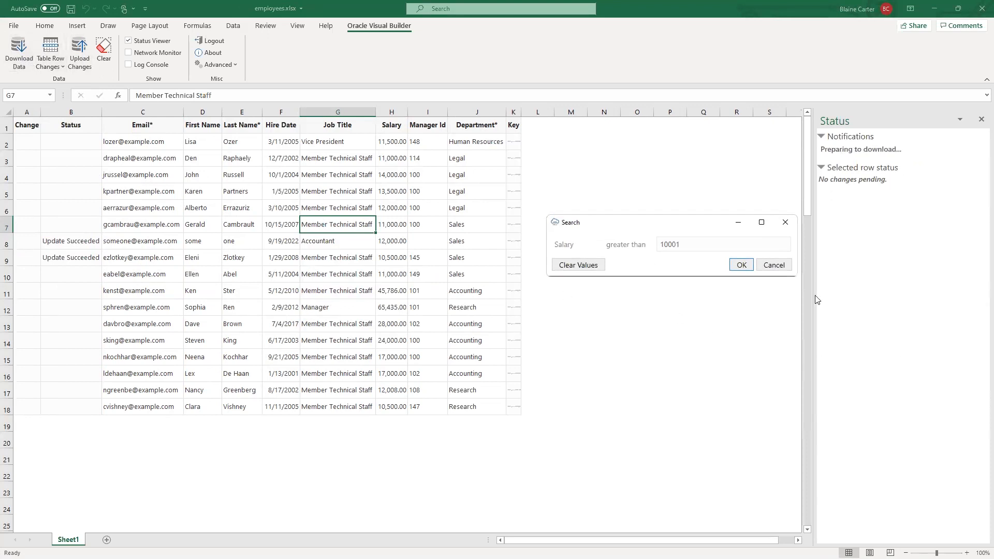
{"action": "left_click", "coordinate": [741, 265]}
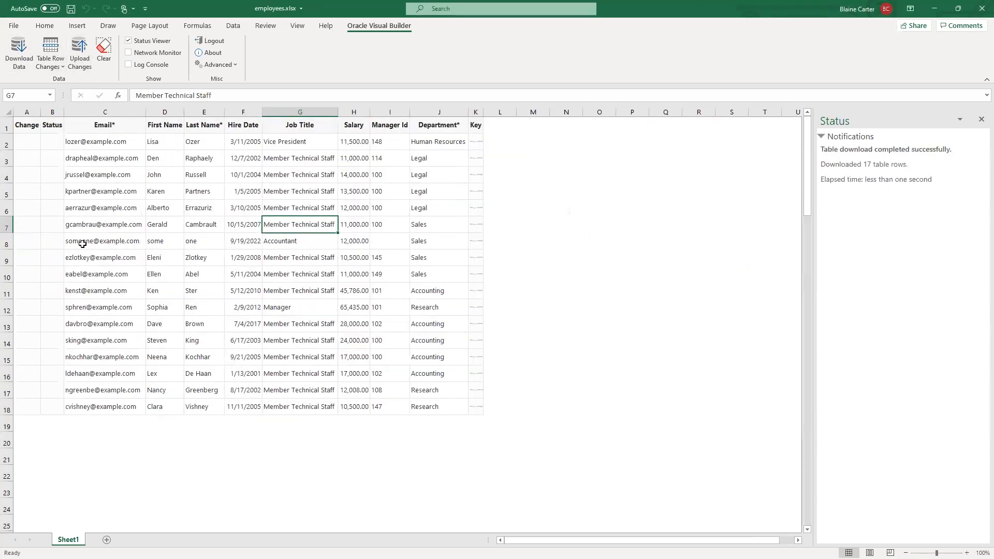
{"action": "double_click", "coordinate": [86, 259]}
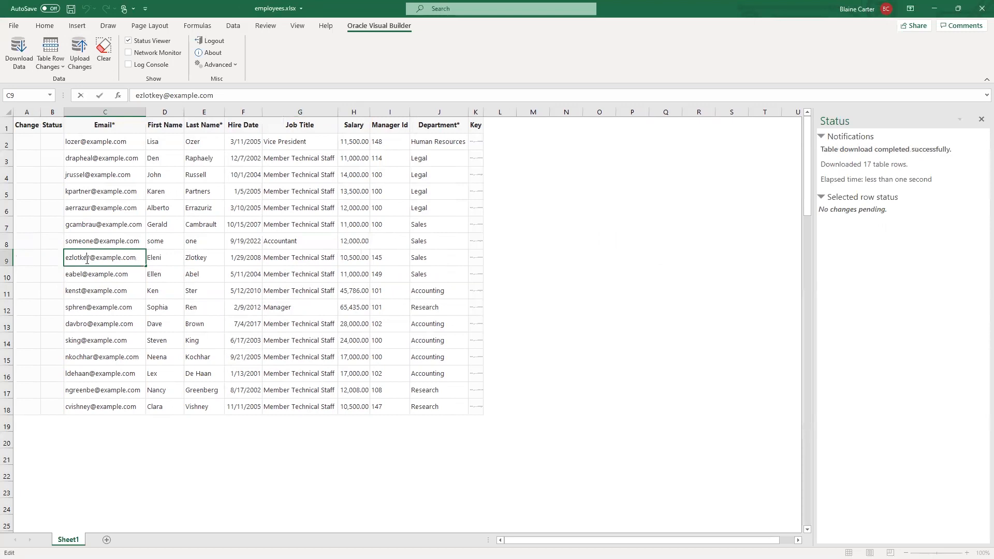
{"action": "double_click", "coordinate": [87, 260]}
{"action": "key", "text": "Delete"}
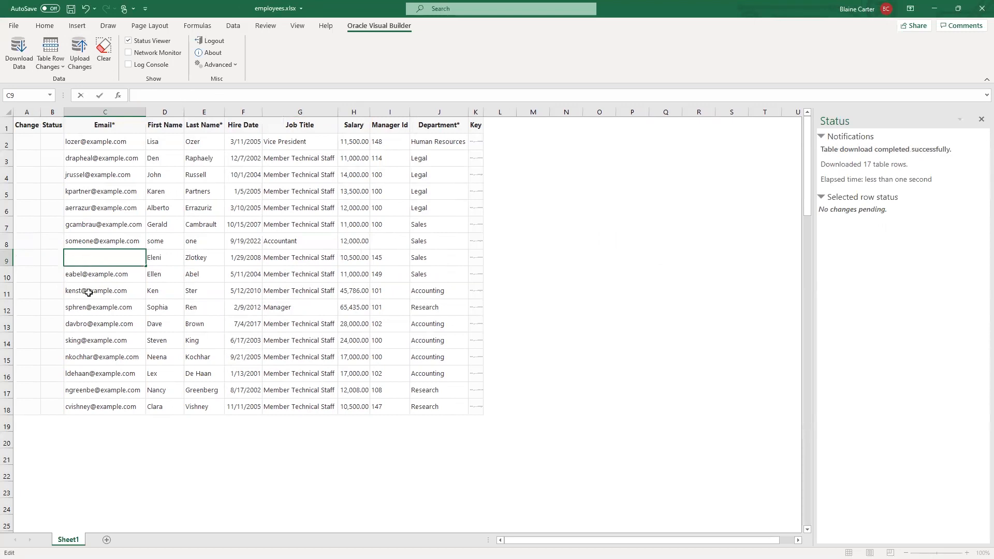
{"action": "left_click", "coordinate": [89, 292]}
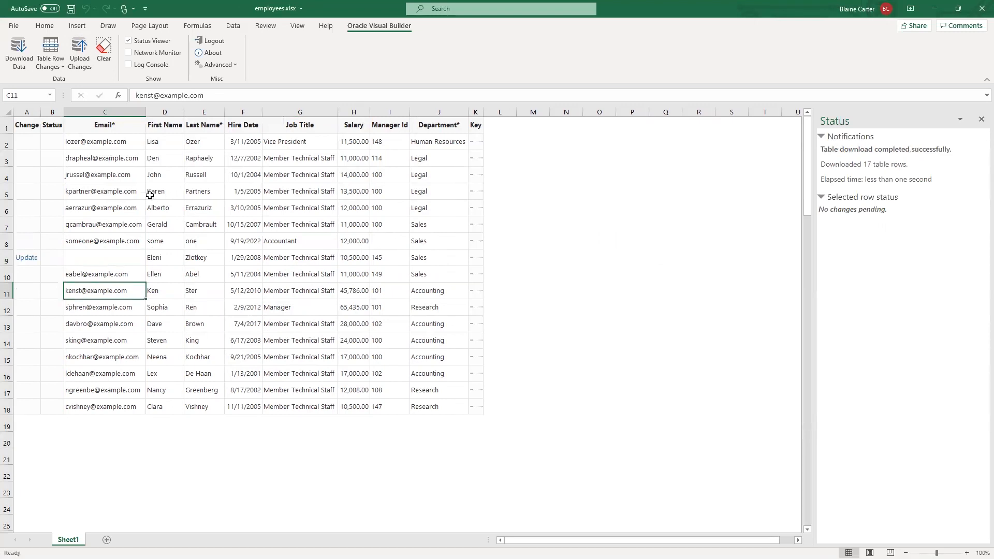
- Upload the pending update of row 9 and check that row's upload status and email
{"action": "left_click", "coordinate": [81, 44]}
{"action": "left_click", "coordinate": [144, 247]}
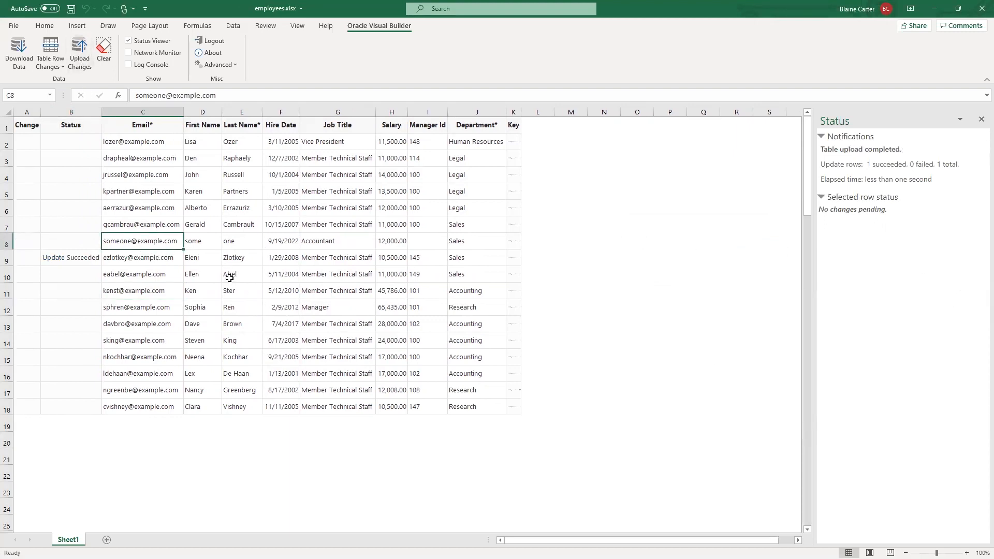
{"action": "left_click", "coordinate": [125, 261]}
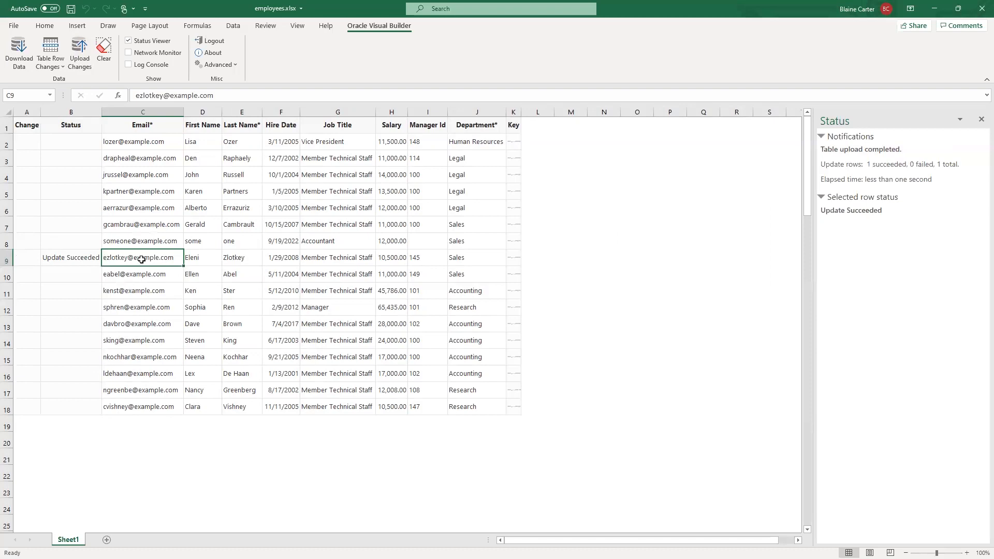
- Switch to the employees-source.xlsx workbook and examine the constraints of the Email column's business object field
{"action": "key", "text": "alt+Tab"}
{"action": "key", "text": "alt+Tab"}
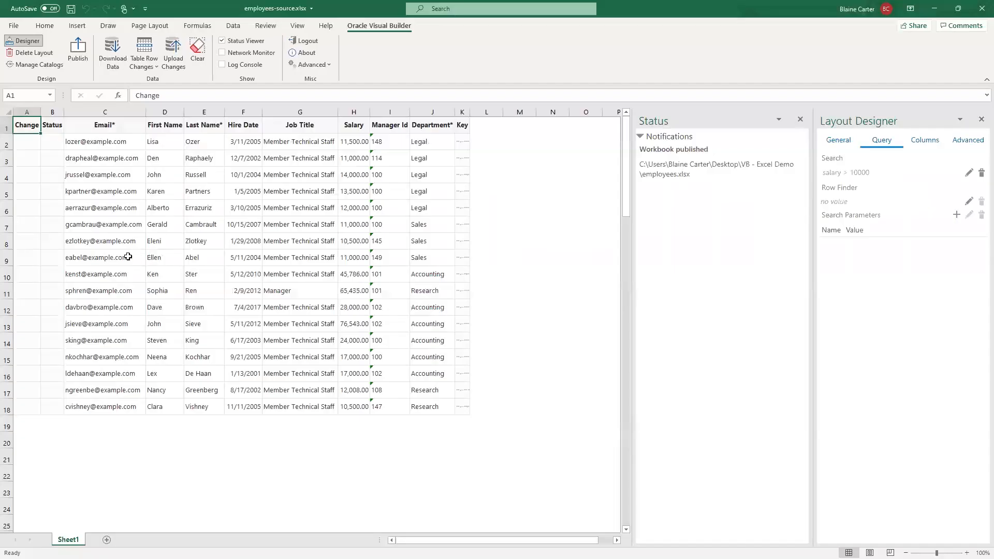
{"action": "left_click", "coordinate": [127, 257]}
{"action": "left_click", "coordinate": [927, 142]}
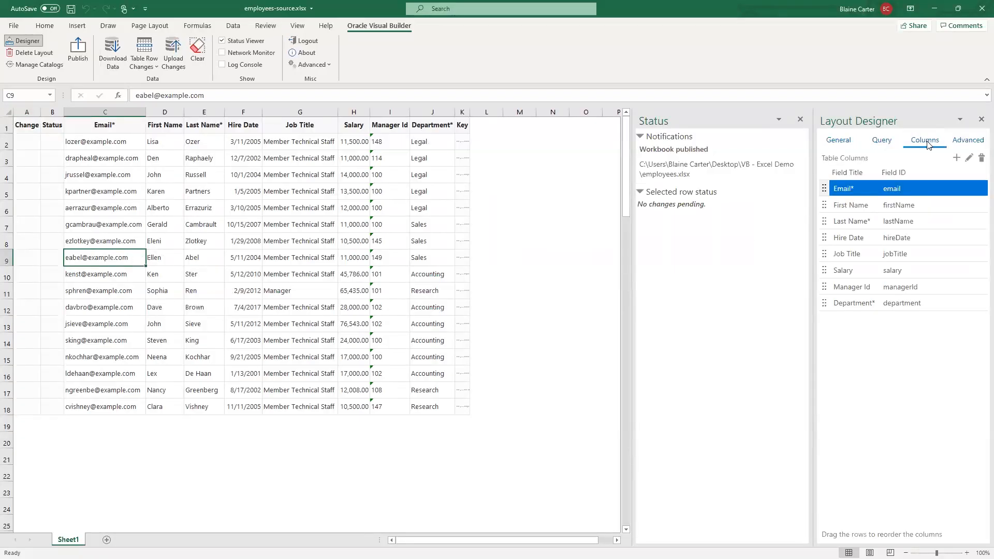
{"action": "left_click", "coordinate": [968, 159]}
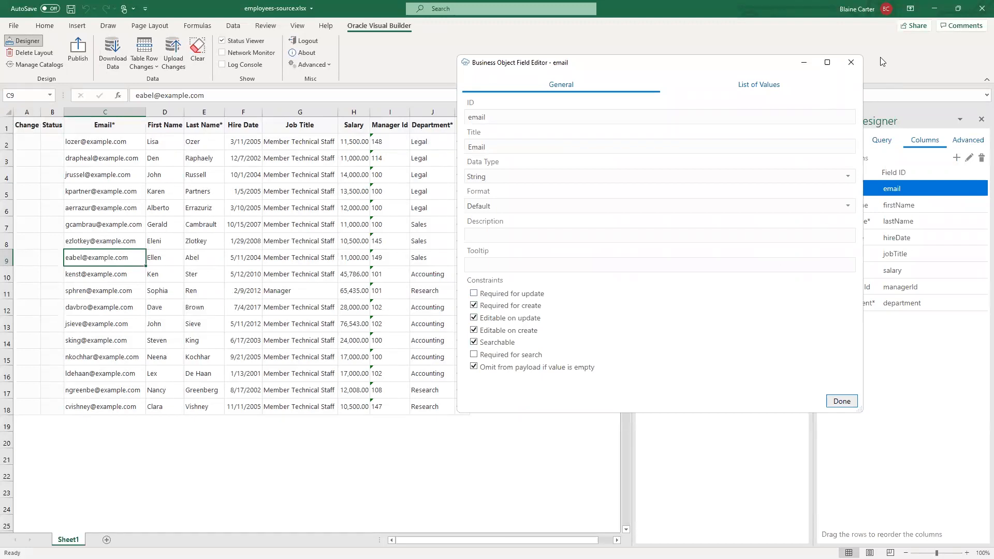
{"action": "left_click", "coordinate": [850, 62]}
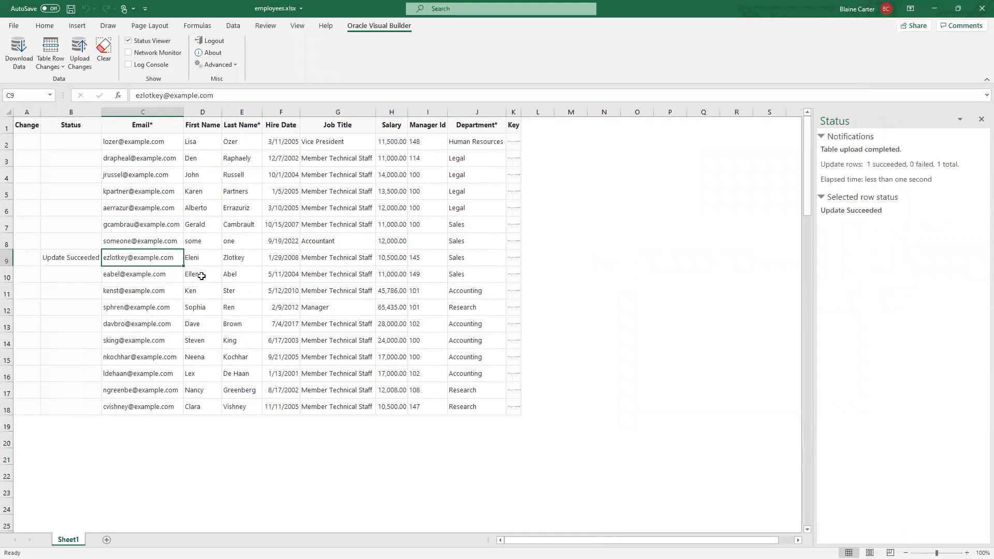
- Check the status of rows 8 and 9 in the published employees.xlsx workbook and close it
{"action": "left_click", "coordinate": [200, 247]}
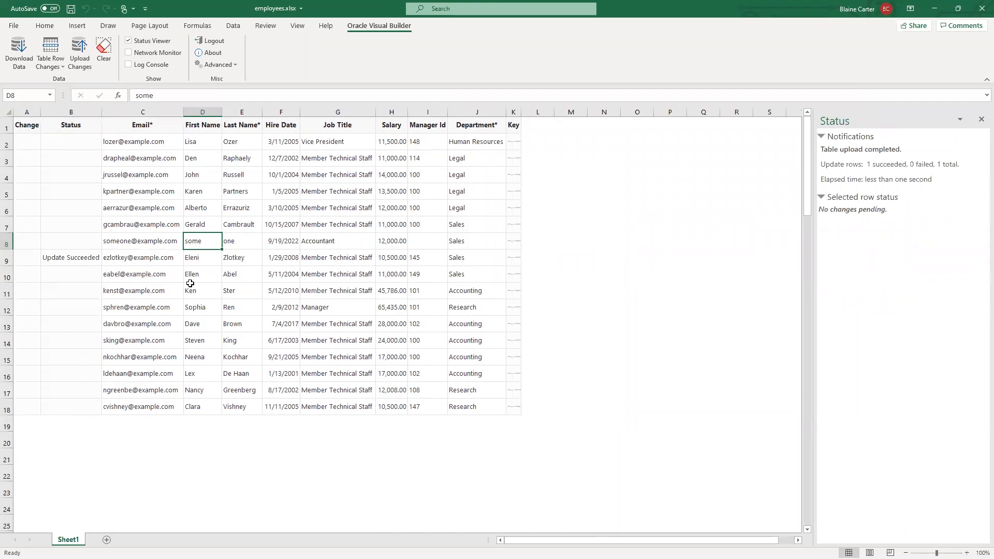
{"action": "left_click", "coordinate": [127, 258]}
{"action": "left_click", "coordinate": [367, 263]}
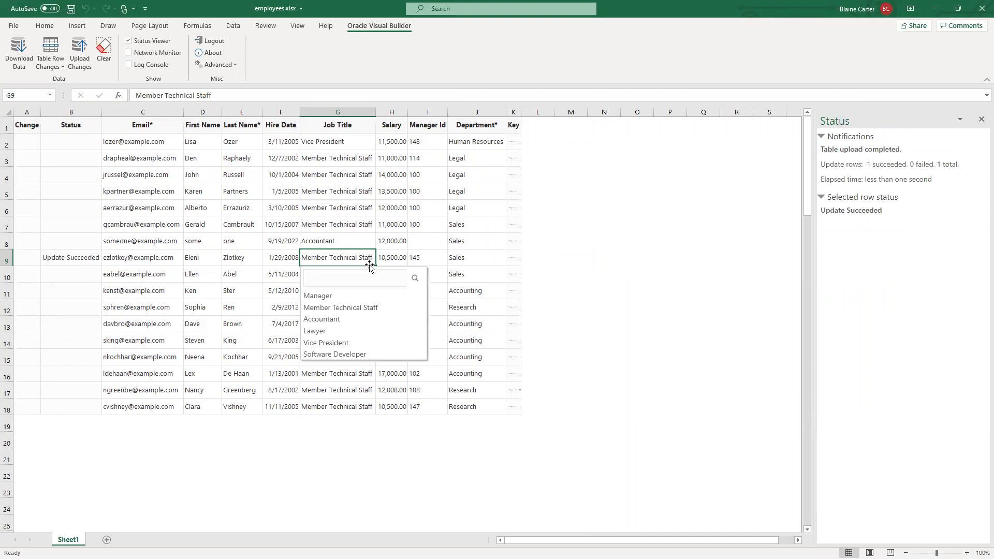
{"action": "left_click", "coordinate": [980, 10]}
{"action": "left_click", "coordinate": [494, 297]}
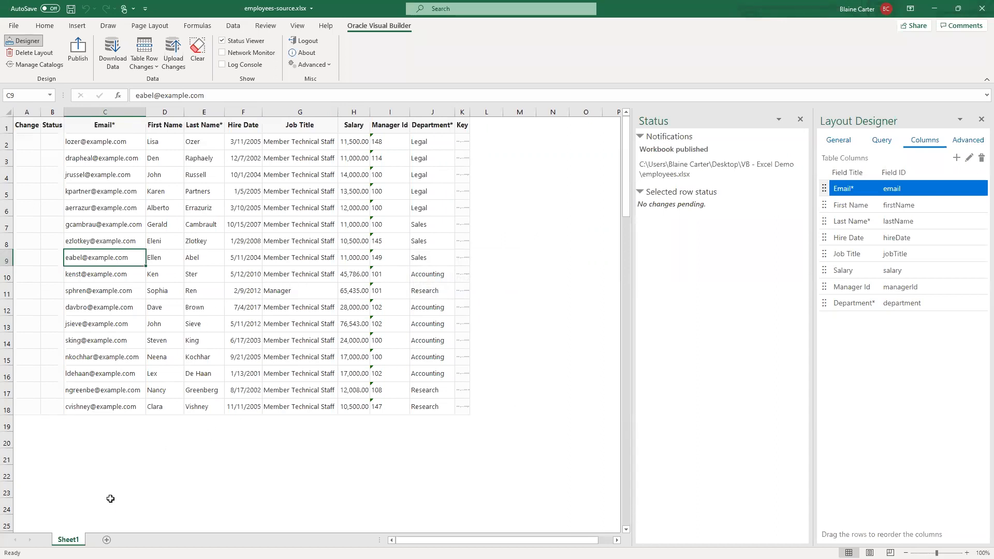
- Add a worksheet to employees-source.xlsx and check which business object catalogs are available for a new layout
{"action": "left_click", "coordinate": [107, 540]}
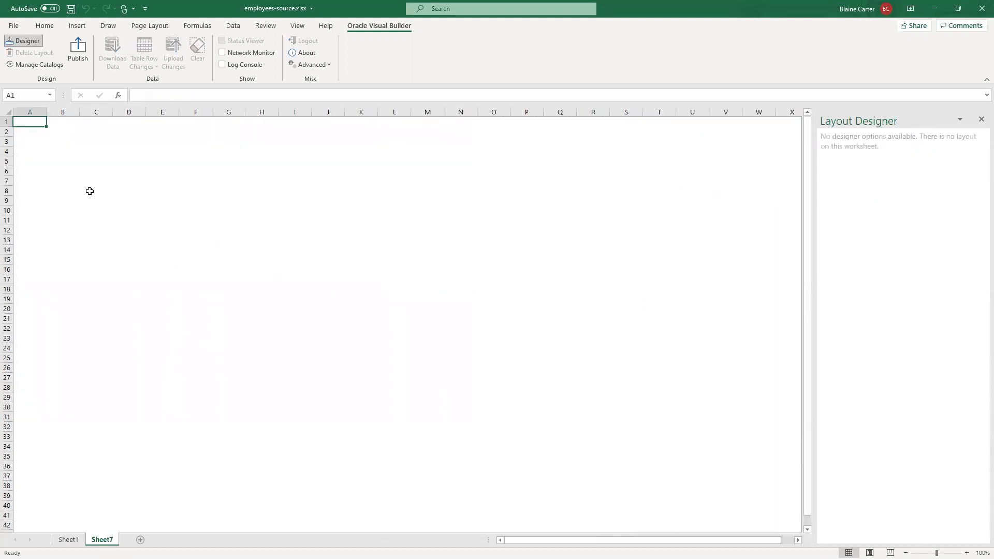
{"action": "left_click", "coordinate": [28, 45]}
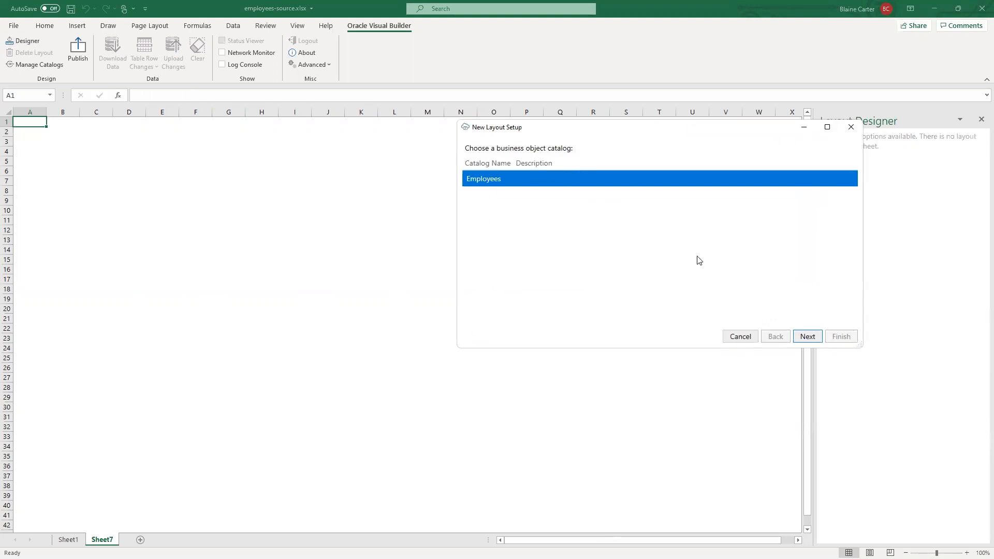
{"action": "left_click", "coordinate": [739, 336]}
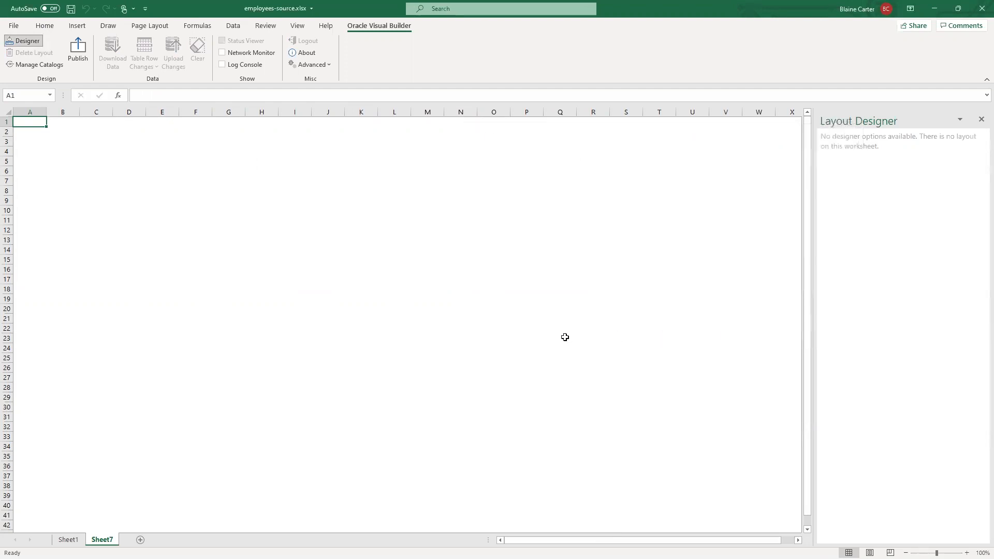
- Start importing a new business object catalog from a service description
{"action": "left_click", "coordinate": [41, 66]}
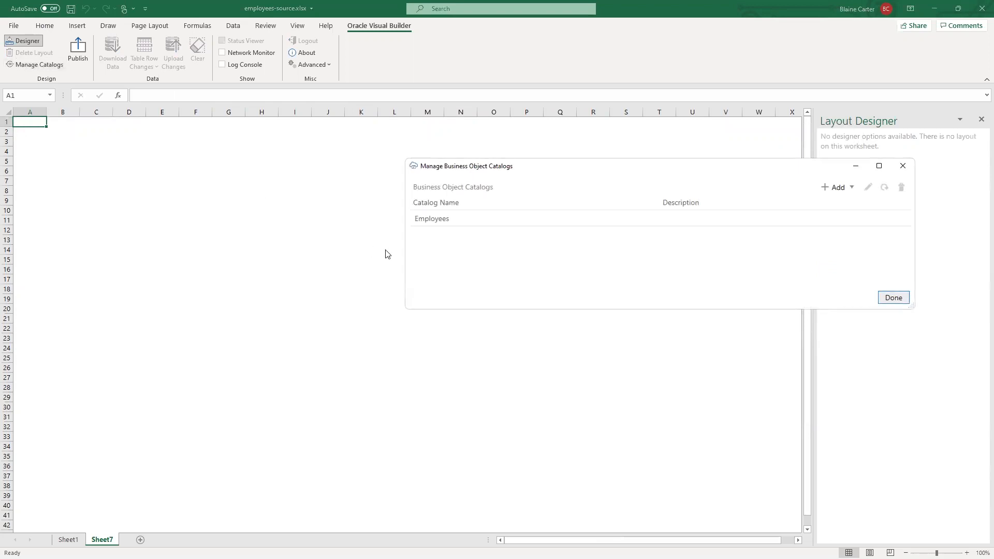
{"action": "left_click", "coordinate": [845, 187]}
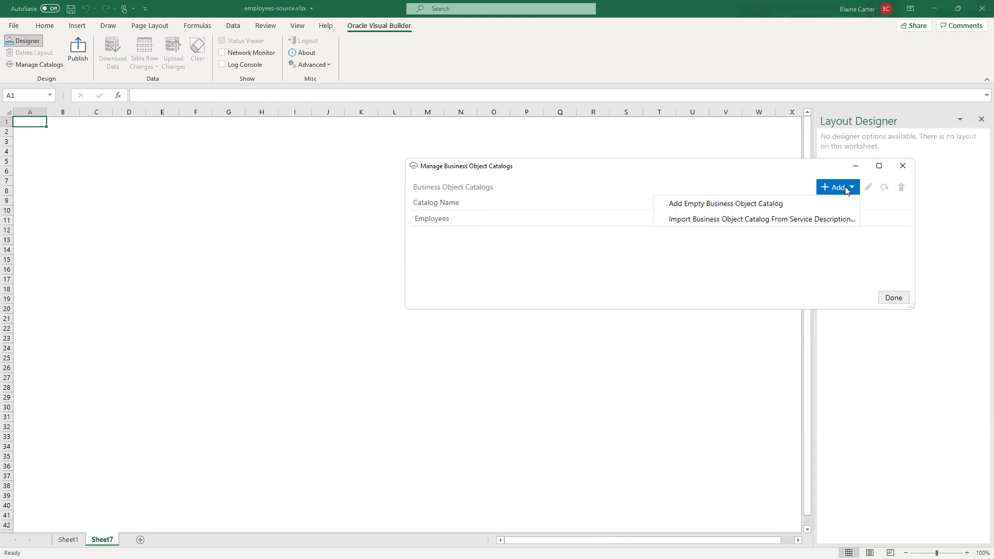
{"action": "left_click", "coordinate": [757, 222]}
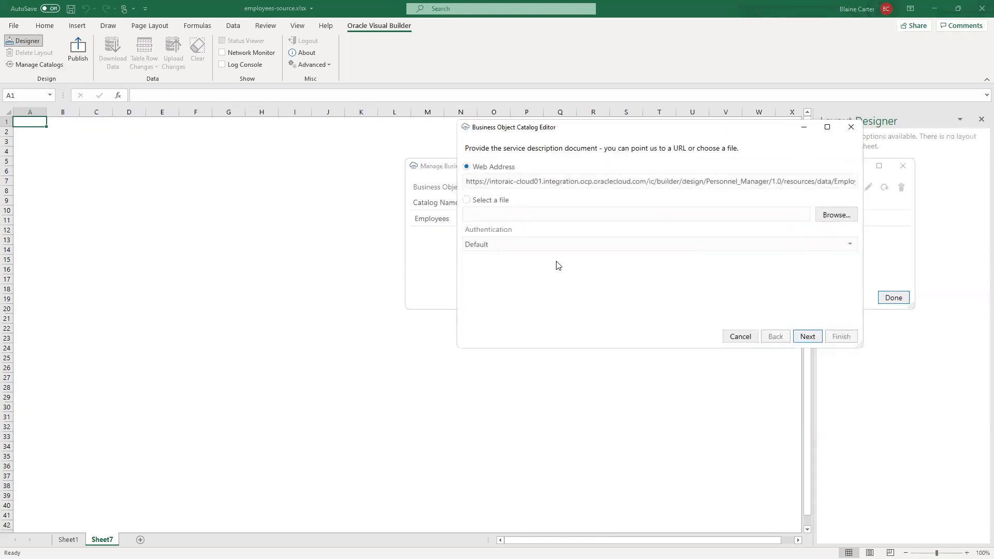
- Switch to Visual Builder in the browser and copy the development metadata URL from the Departments object's resource APIs
{"action": "key", "text": "alt+Tab"}
{"action": "key", "text": "alt+Tab"}
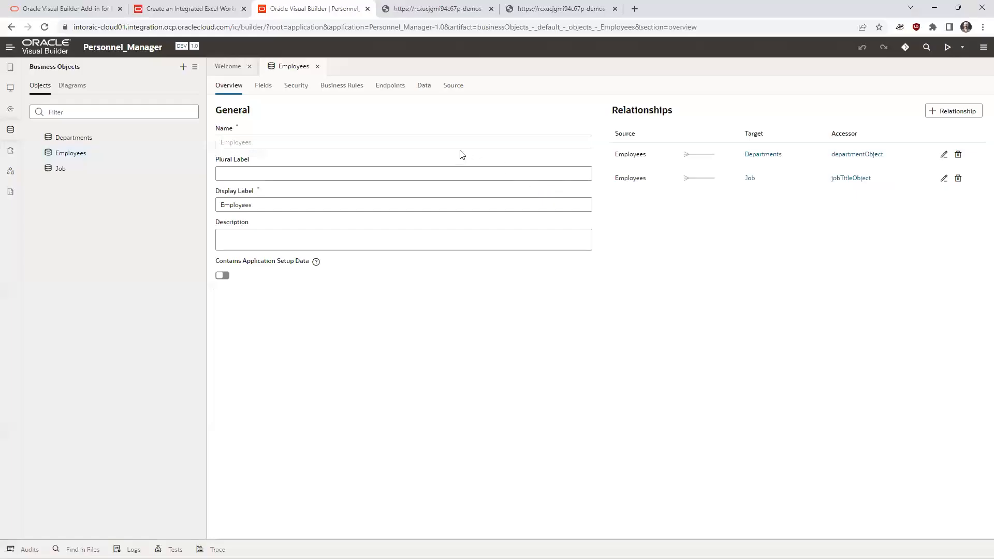
{"action": "left_click", "coordinate": [89, 141]}
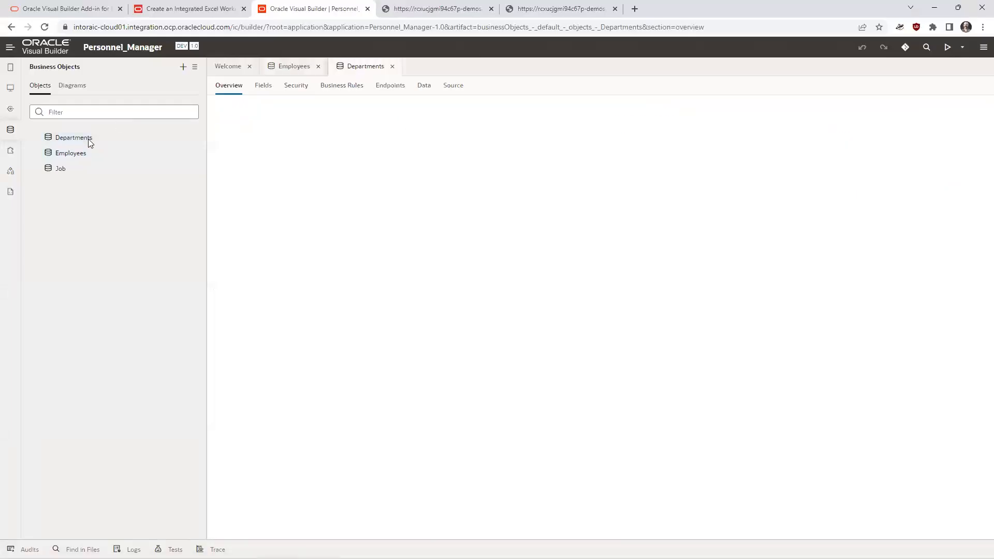
{"action": "left_click", "coordinate": [393, 87]}
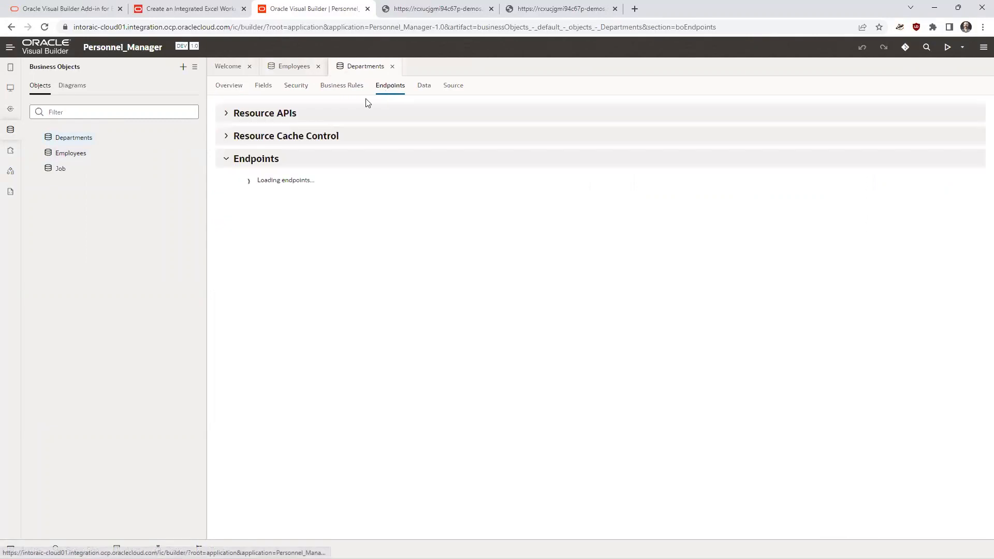
{"action": "left_click", "coordinate": [226, 114]}
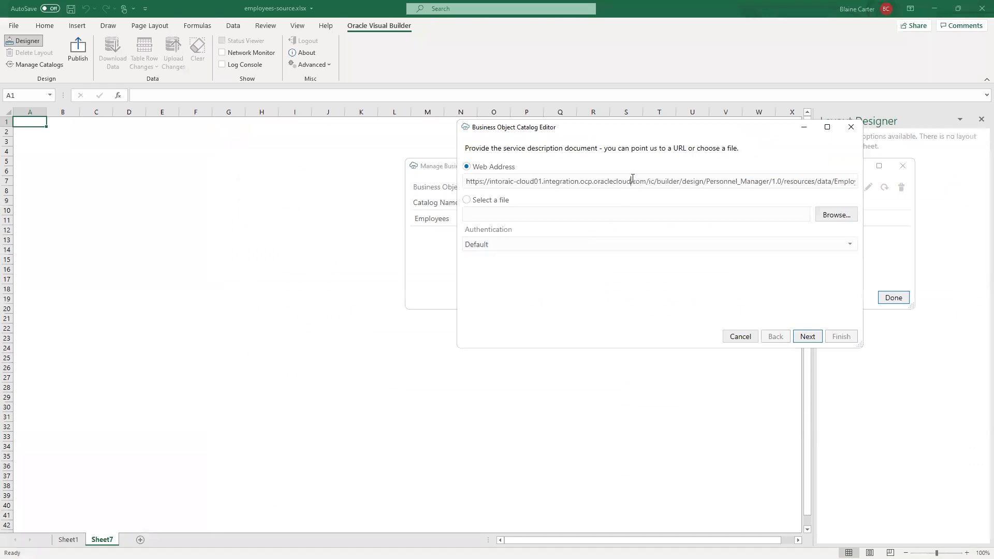
- Switch back to Excel, replace the service description web address with the Departments/describe URL and submit it
{"action": "triple_click", "coordinate": [633, 178]}
{"action": "key", "text": "Delete"}
{"action": "type", "text": "https://intoraic-cloud01.integration.ocp.oraclecloud.com/ic/builder/design/Personnel_Manager/1.0/resources/data/Departments/describe"}
{"action": "left_click", "coordinate": [808, 337]}
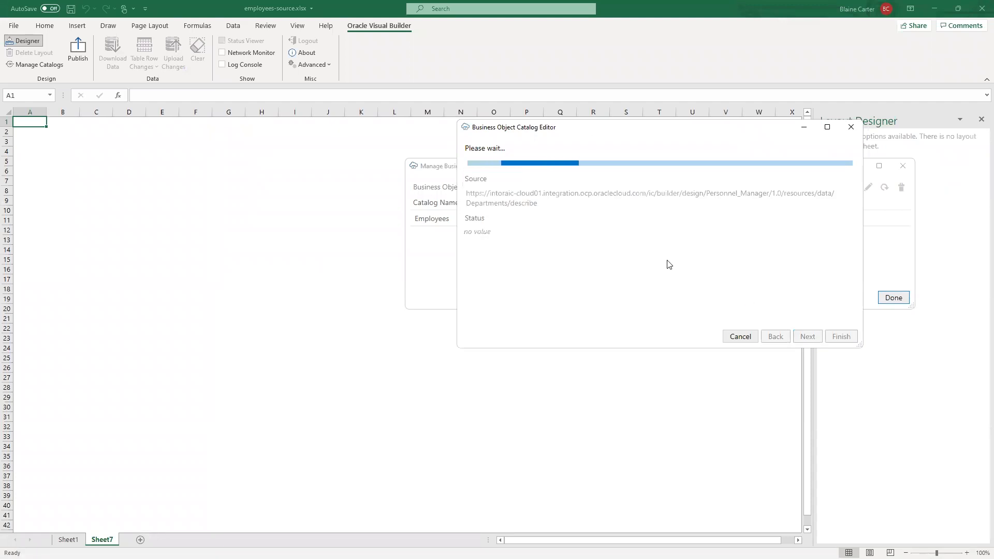
- Sign in to the service with the user name and password and finish creating the Departments catalog
{"action": "type", "text": "han"}
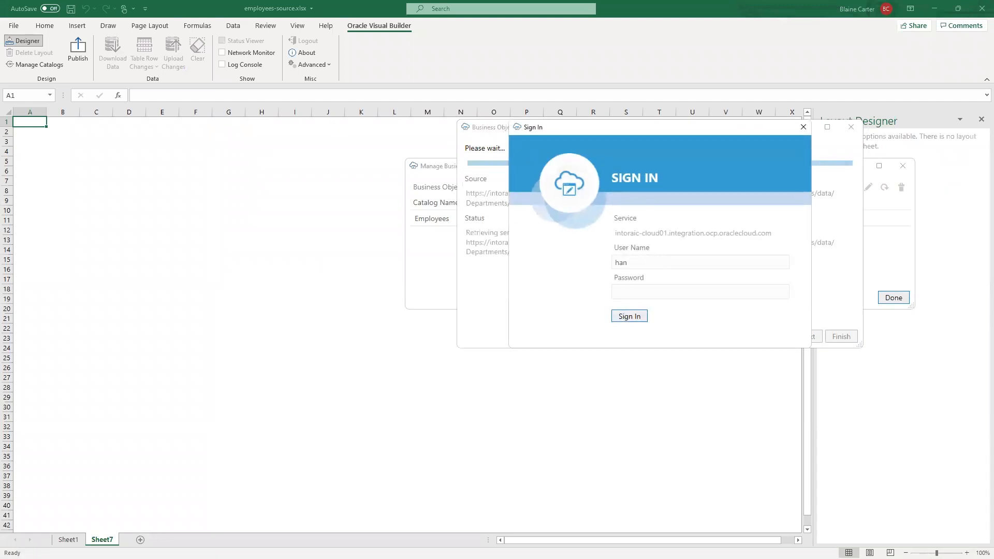
{"action": "type", "text": "sonlab"}
{"action": "key", "text": "Tab"}
{"action": "type", "text": "•••••"}
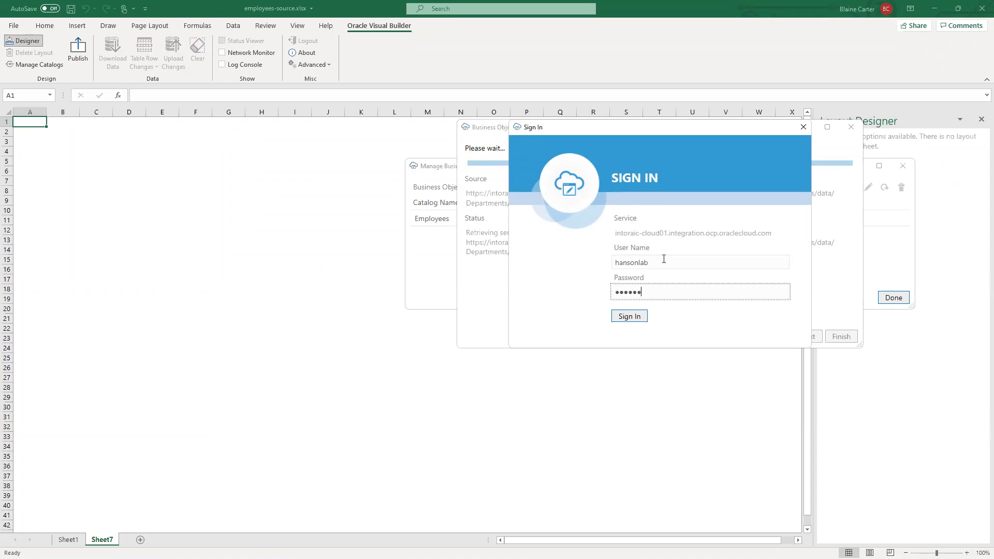
{"action": "type", "text": "••••"}
{"action": "left_click", "coordinate": [634, 318]}
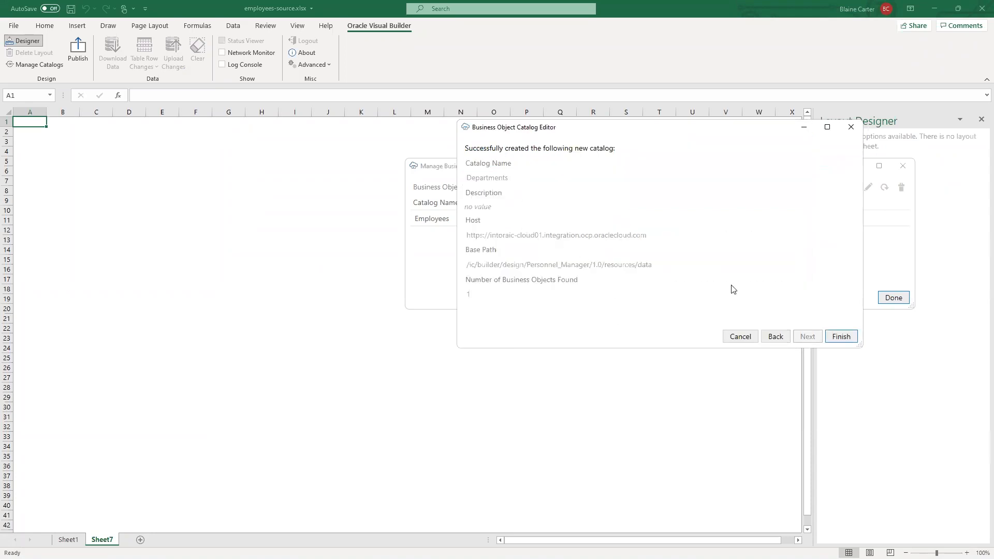
{"action": "left_click", "coordinate": [851, 339]}
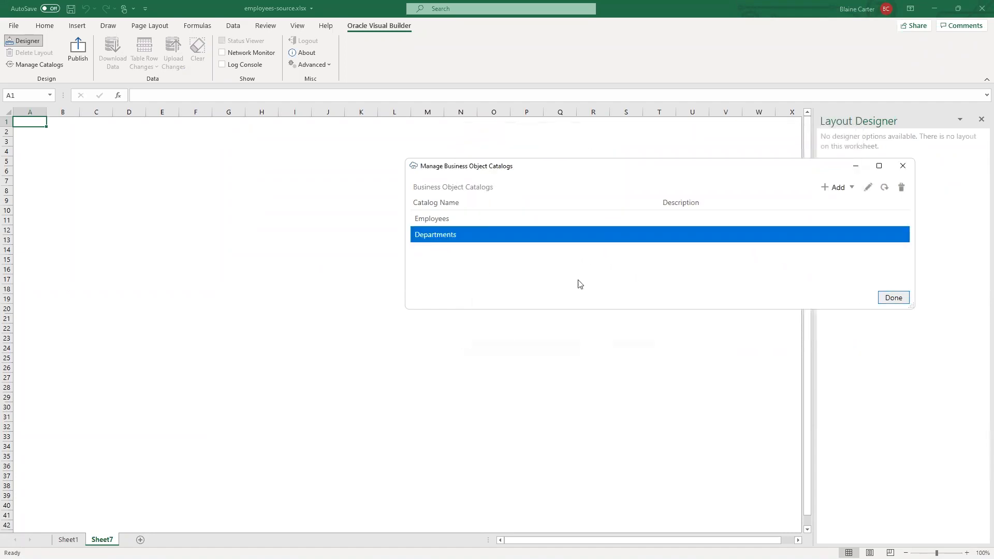
{"action": "left_click", "coordinate": [894, 301]}
- Start a new layout from the Departments business object, check the available layout types and cancel the setup
{"action": "left_click", "coordinate": [33, 43]}
{"action": "left_click", "coordinate": [519, 200]}
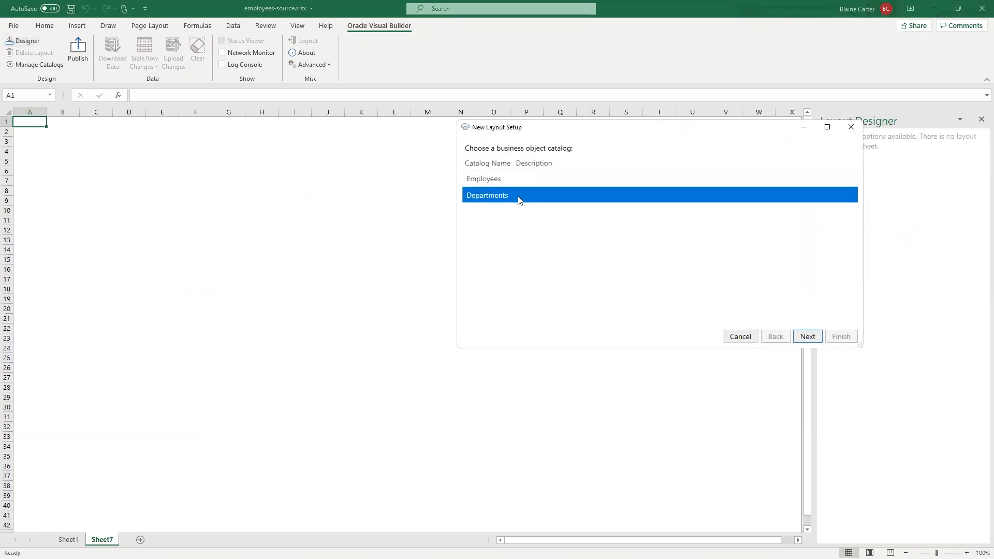
{"action": "left_click", "coordinate": [809, 337]}
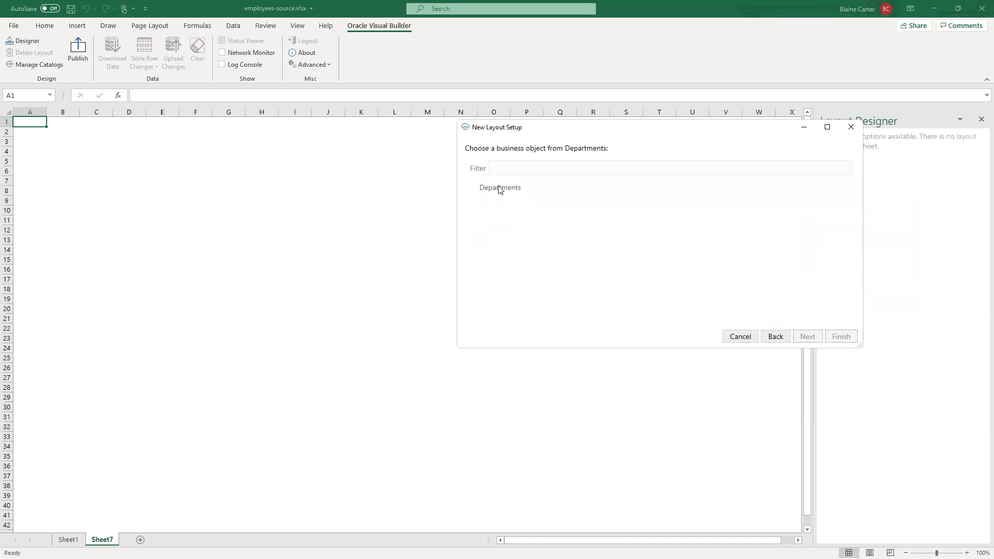
{"action": "left_click", "coordinate": [499, 190]}
{"action": "left_click", "coordinate": [803, 338]}
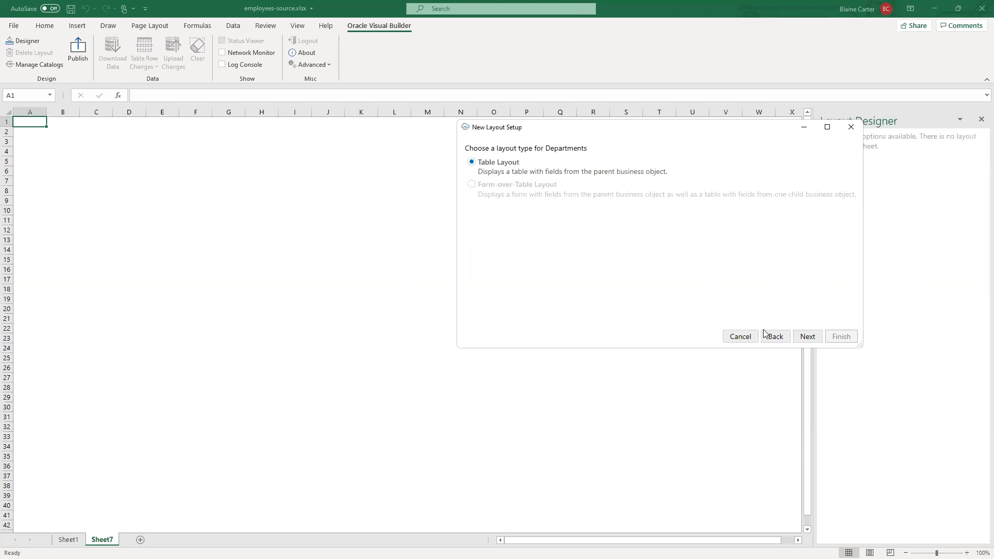
{"action": "left_click", "coordinate": [738, 336]}
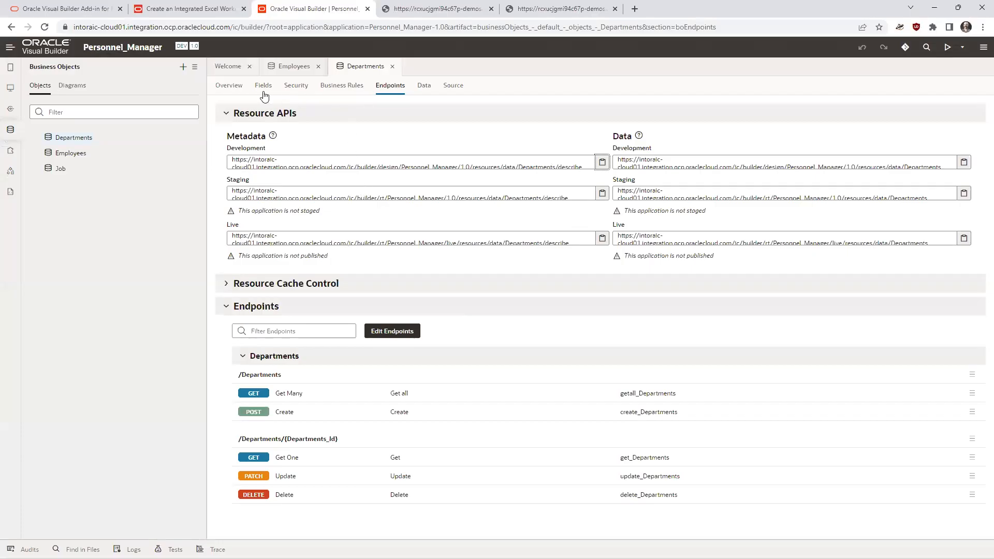
- Edit the Departments-to-Employees relationship in Visual Builder to enable the accessor on the Departments side for employeesCollection
{"action": "left_click", "coordinate": [231, 88]}
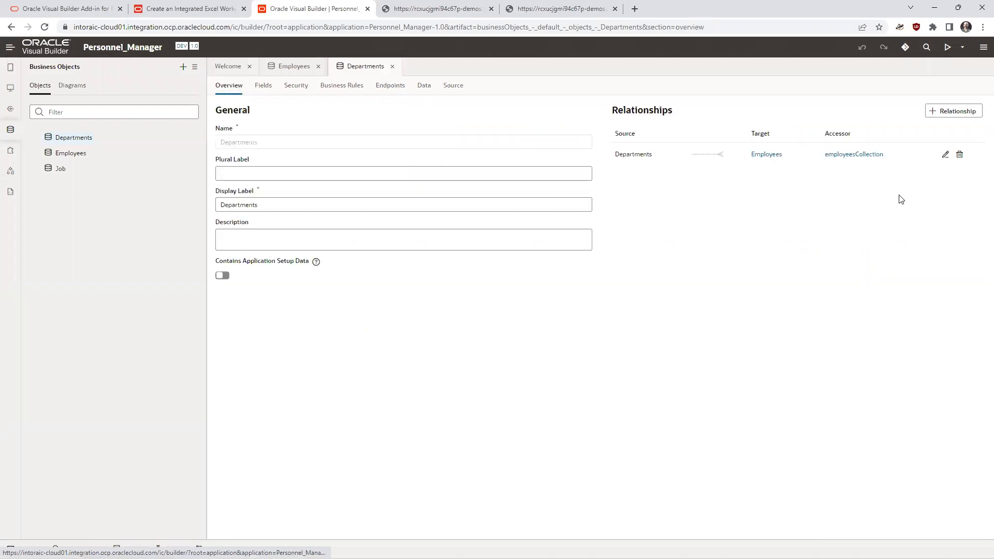
{"action": "left_click", "coordinate": [946, 154]}
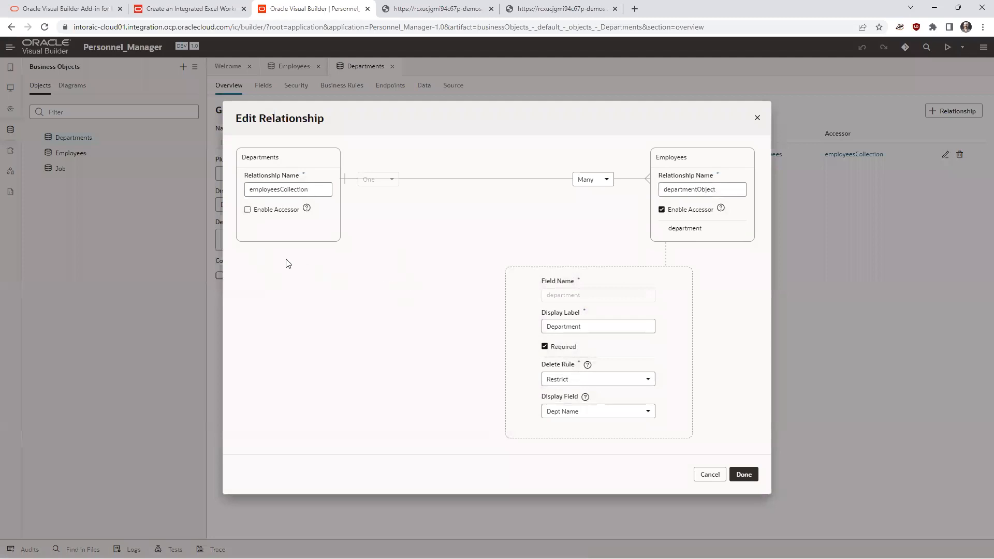
{"action": "left_click", "coordinate": [248, 209]}
{"action": "left_click", "coordinate": [745, 474]}
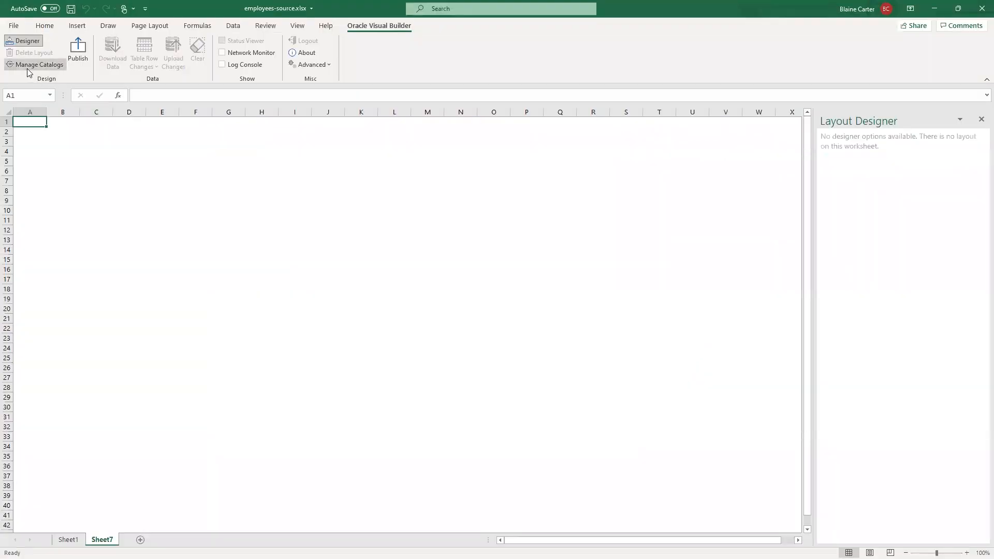
- Switch back to Excel and start refreshing the Departments business object catalog from its existing web address
{"action": "left_click", "coordinate": [27, 68]}
{"action": "left_click", "coordinate": [604, 236]}
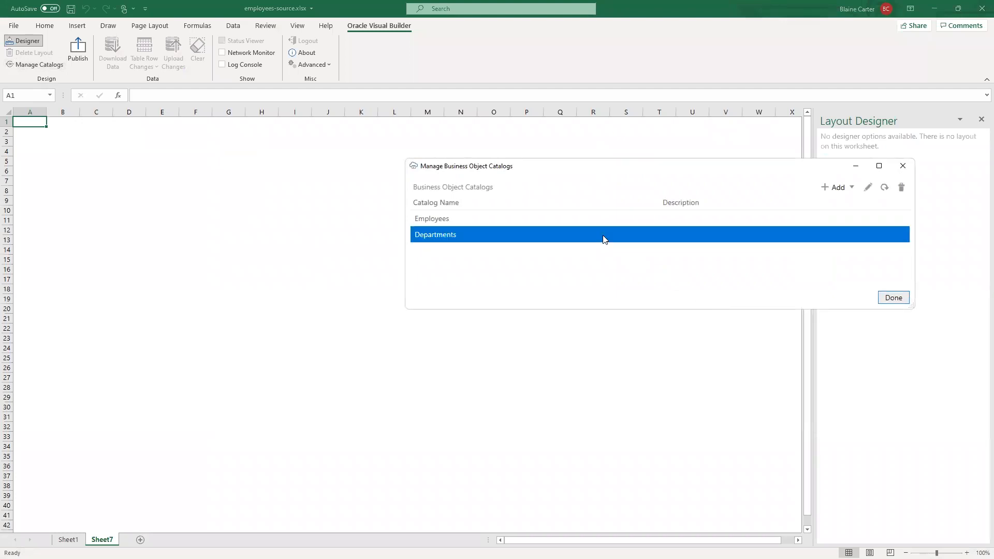
{"action": "left_click", "coordinate": [892, 190]}
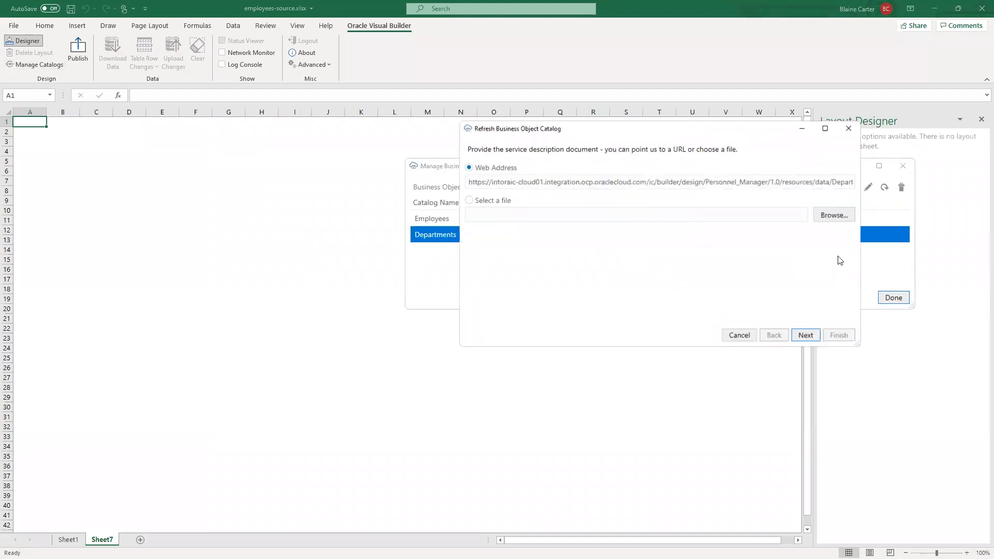
{"action": "left_click", "coordinate": [806, 336]}
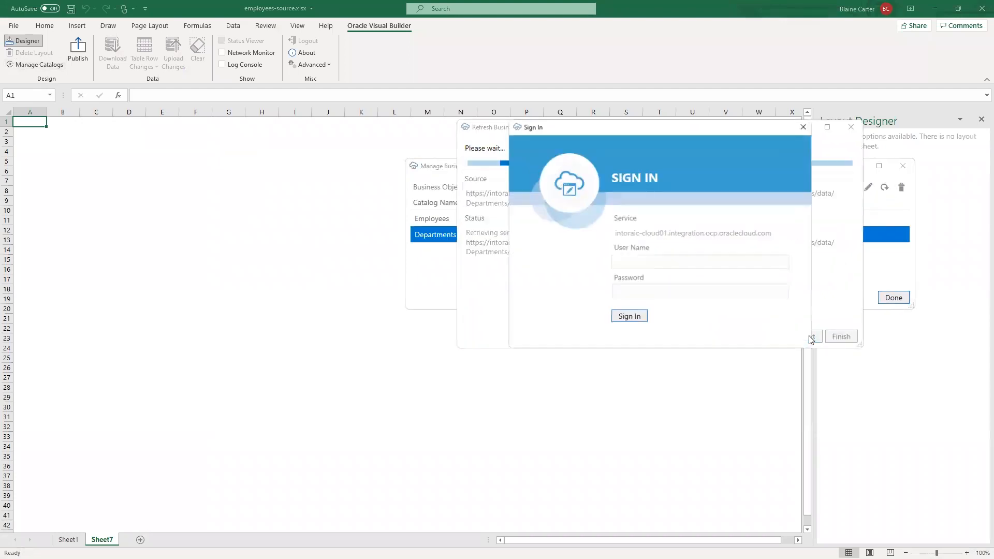
- Sign in to the service with the user name and password and complete the refresh of the Departments catalog
{"action": "type", "text": "hands"}
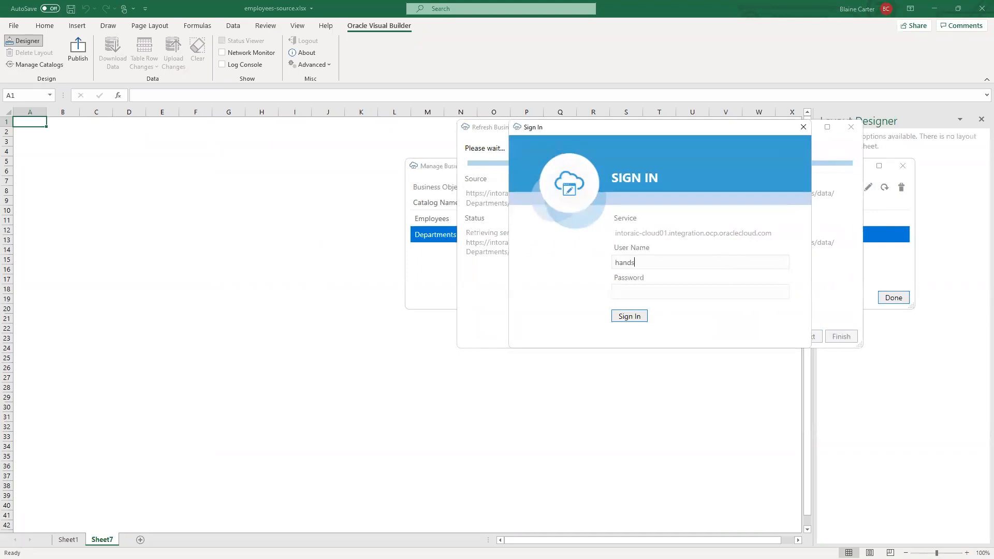
{"action": "type", "text": "onlab"}
{"action": "key", "text": "Tab"}
{"action": "type", "text": "••••••"}
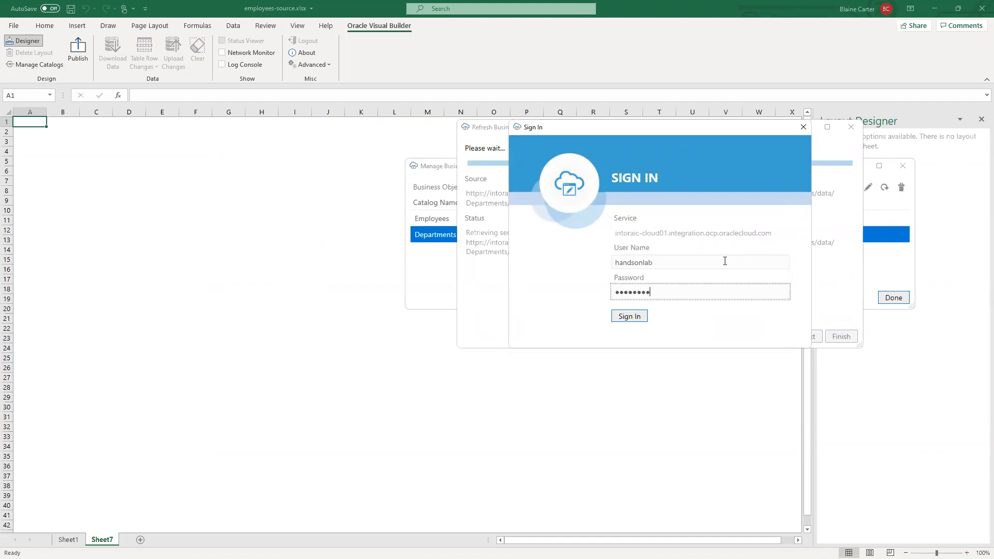
{"action": "type", "text": "•••"}
{"action": "left_click", "coordinate": [630, 316]}
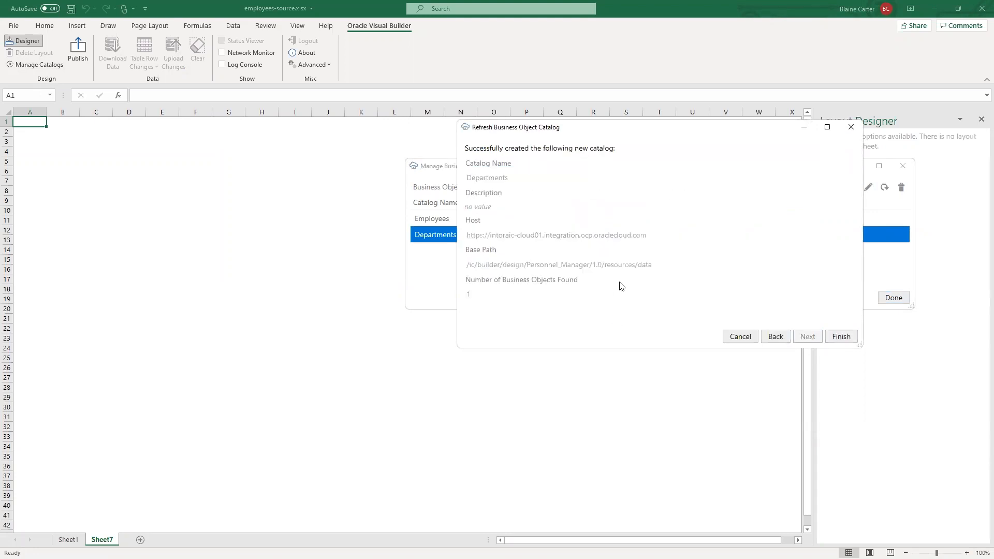
{"action": "left_click", "coordinate": [840, 337]}
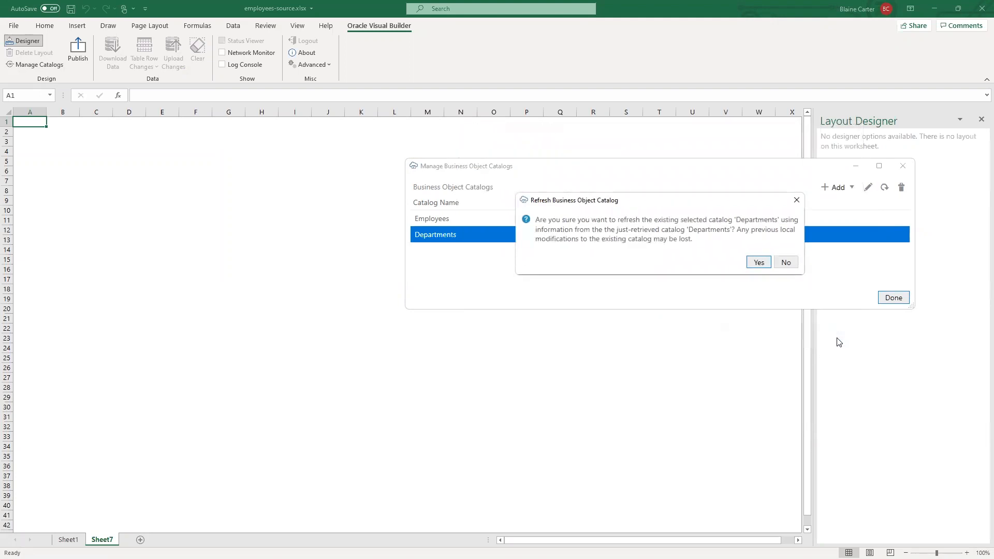
{"action": "left_click", "coordinate": [764, 260]}
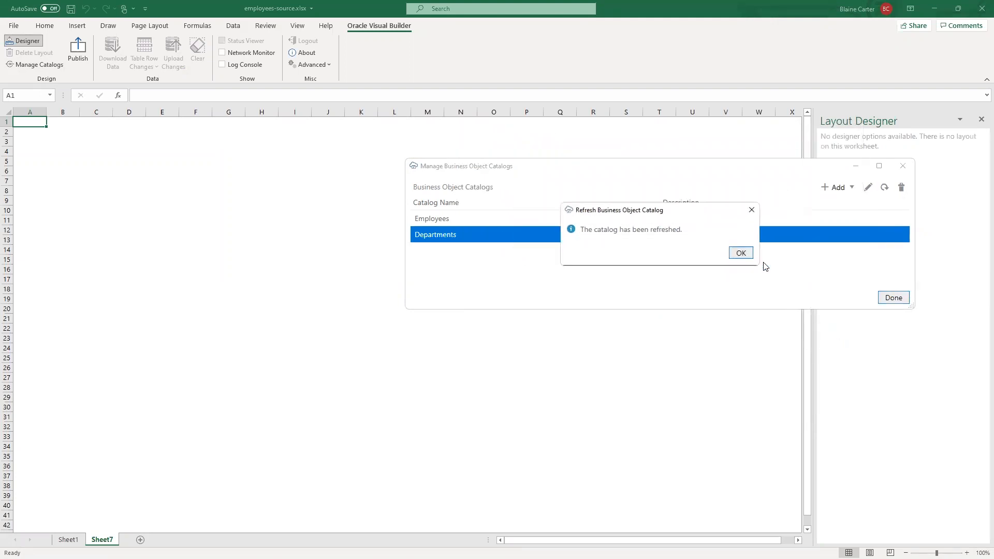
{"action": "left_click", "coordinate": [737, 254]}
{"action": "left_click", "coordinate": [893, 298]}
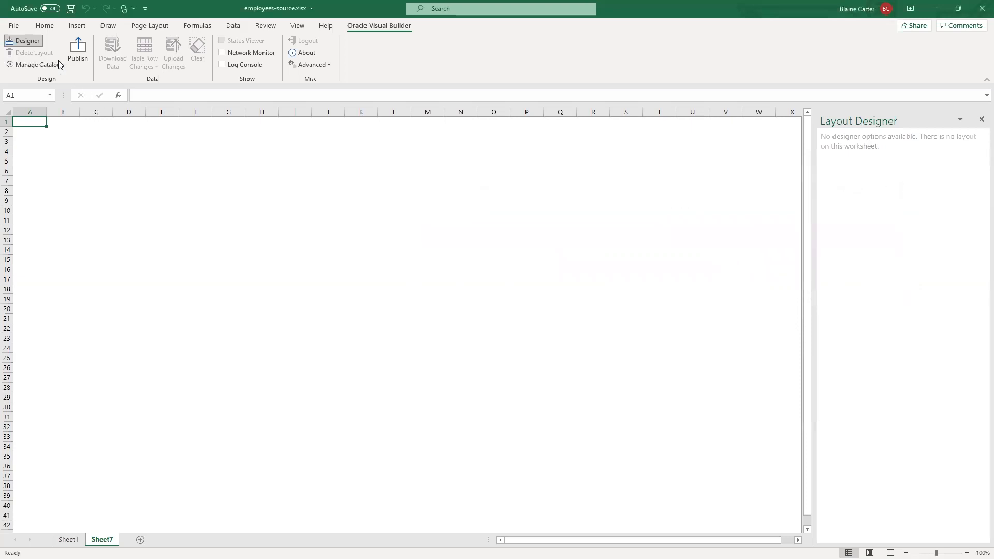
- Create a Form-over-Table layout from the Departments business object with employeesCollection as the child, and download its data
{"action": "left_click", "coordinate": [23, 41]}
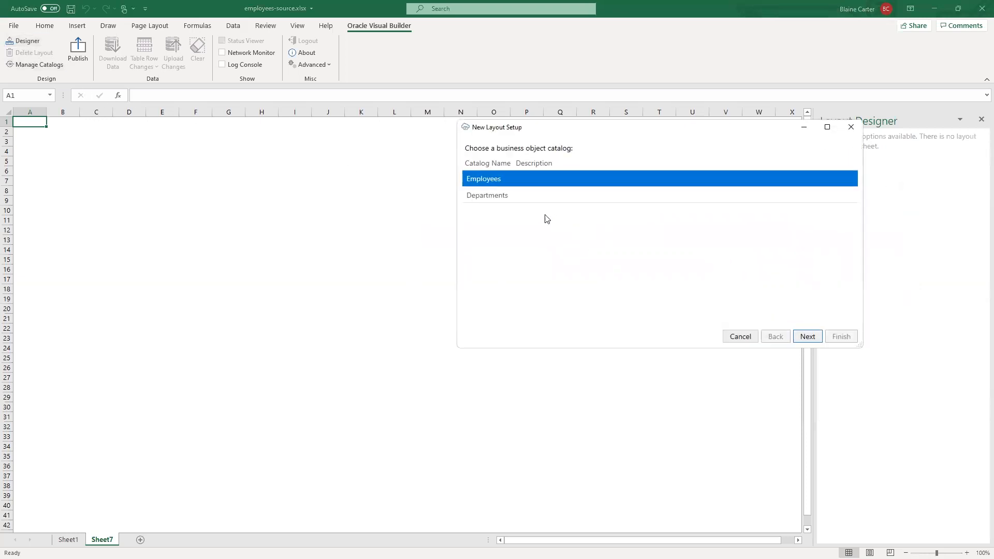
{"action": "left_click", "coordinate": [524, 196]}
{"action": "left_click", "coordinate": [808, 337]}
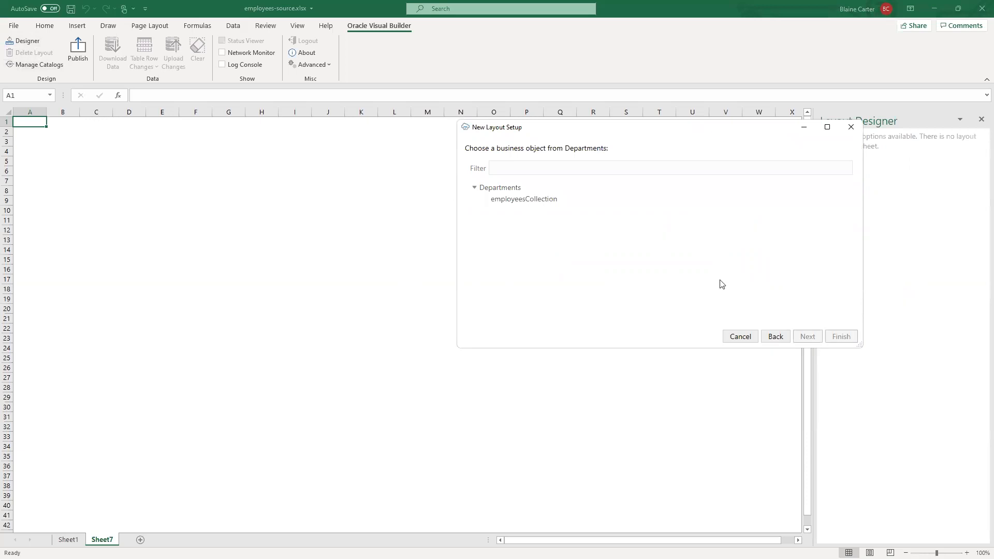
{"action": "left_click", "coordinate": [499, 188]}
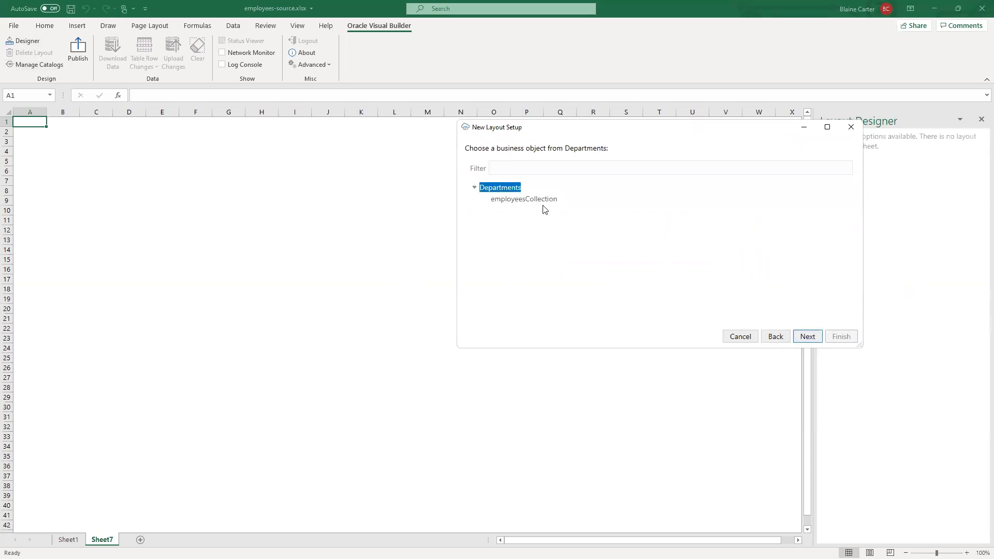
{"action": "left_click", "coordinate": [807, 337]}
{"action": "left_click", "coordinate": [472, 186]}
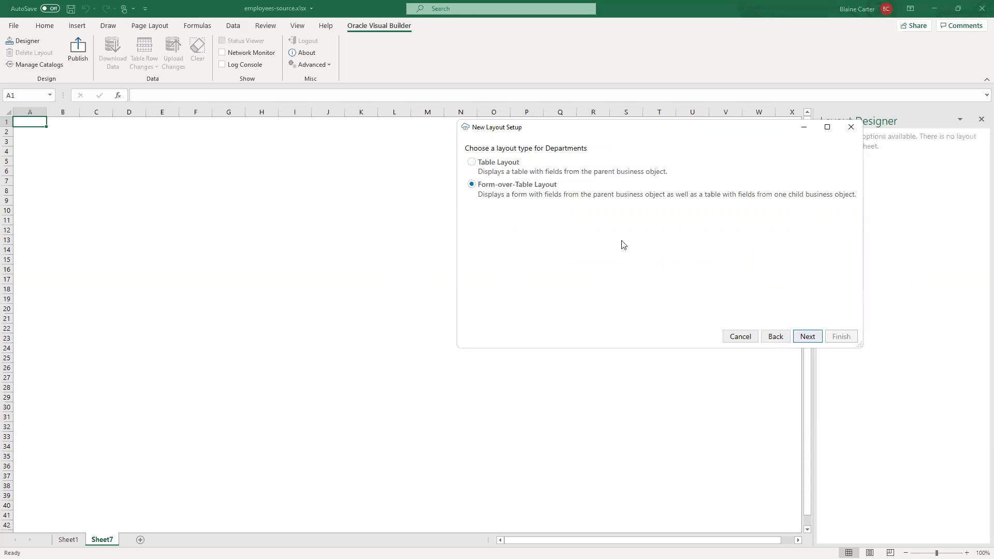
{"action": "left_click", "coordinate": [806, 340]}
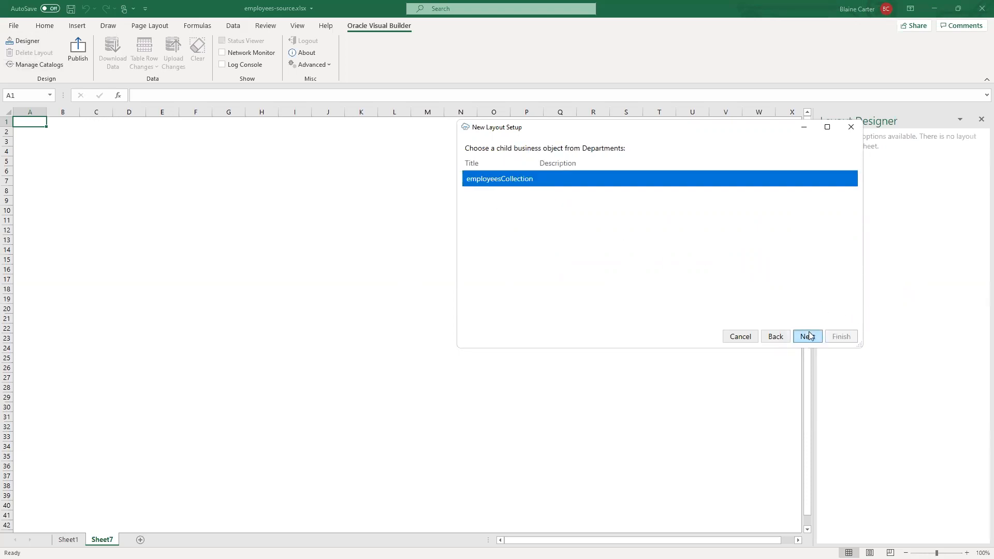
{"action": "left_click", "coordinate": [809, 339]}
{"action": "left_click", "coordinate": [836, 337]}
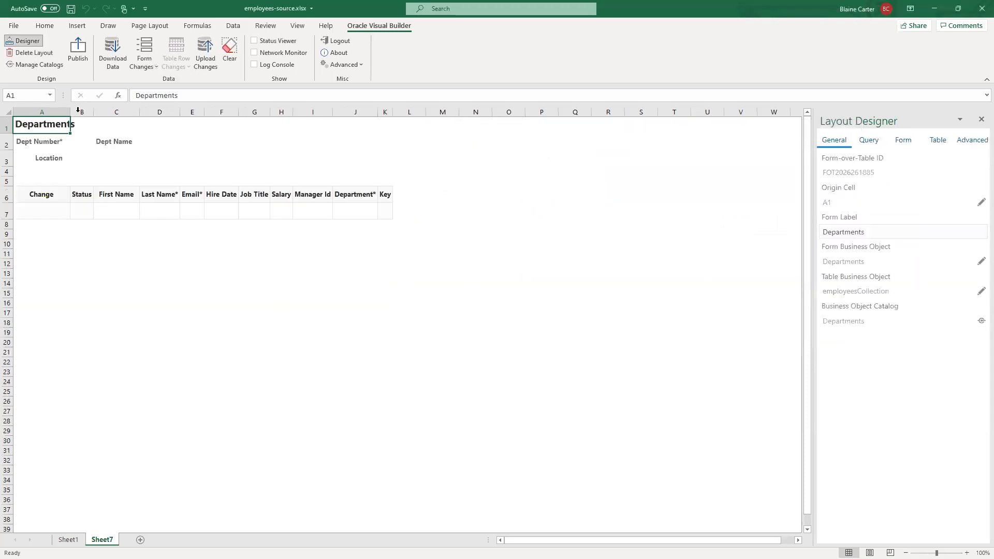
{"action": "left_click", "coordinate": [114, 55]}
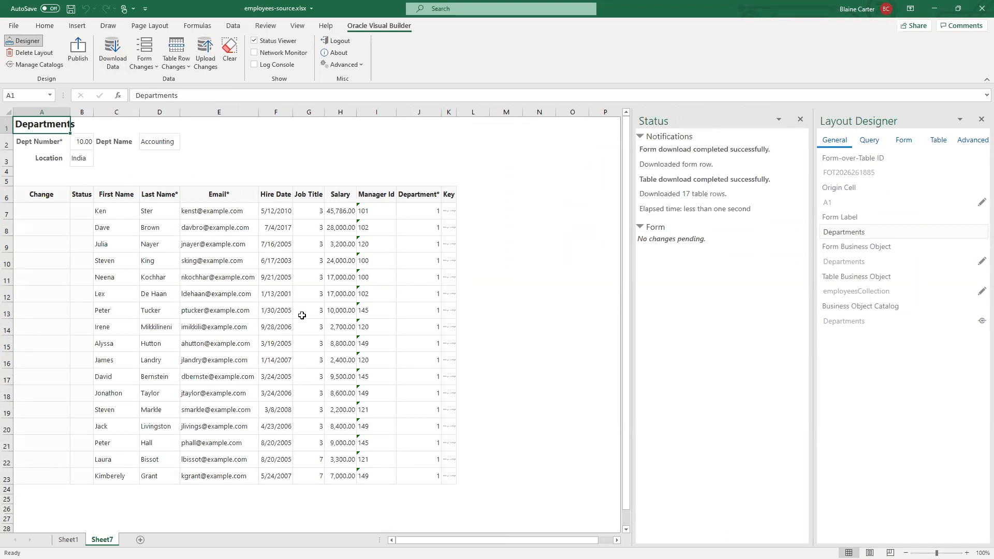
- Add a search to the layout's query with the condition that Dept Name contains "res"
{"action": "left_click", "coordinate": [875, 141]}
{"action": "left_click", "coordinate": [970, 173]}
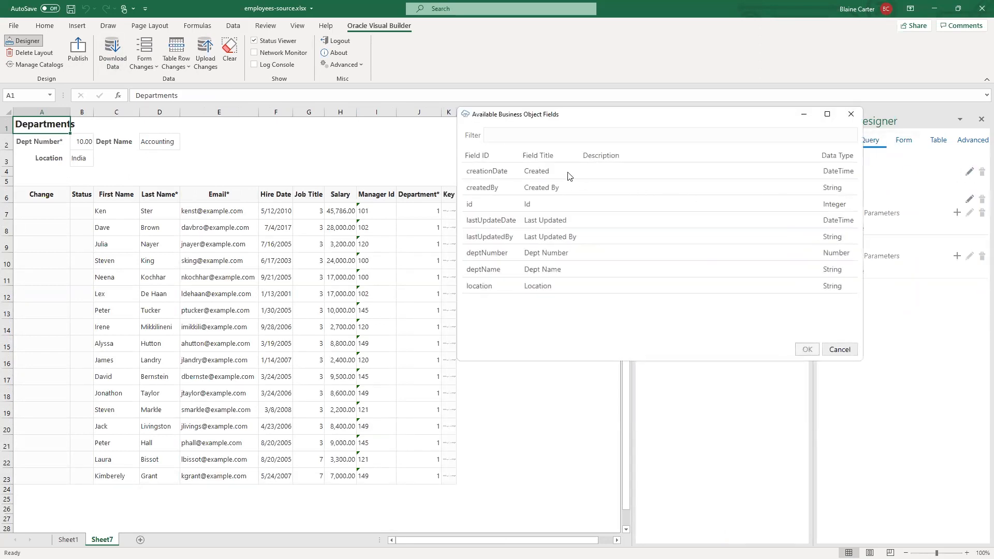
{"action": "left_click", "coordinate": [550, 270]}
{"action": "left_click", "coordinate": [808, 351]}
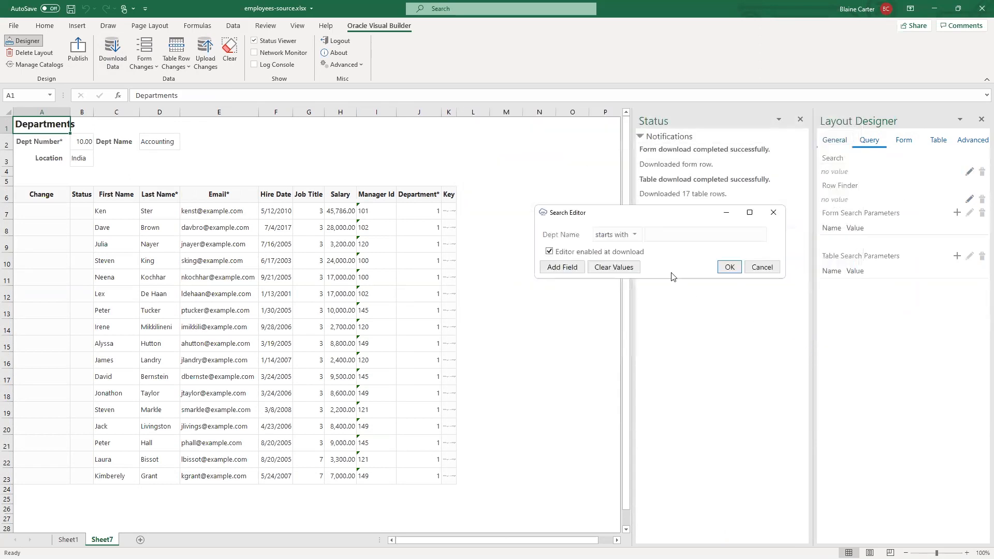
{"action": "left_click", "coordinate": [634, 237]}
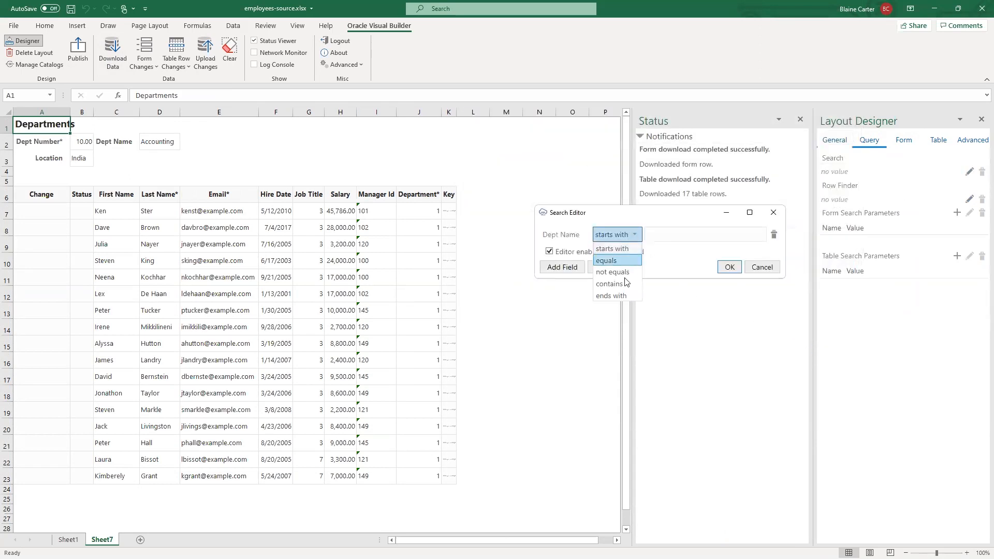
{"action": "left_click", "coordinate": [609, 284]}
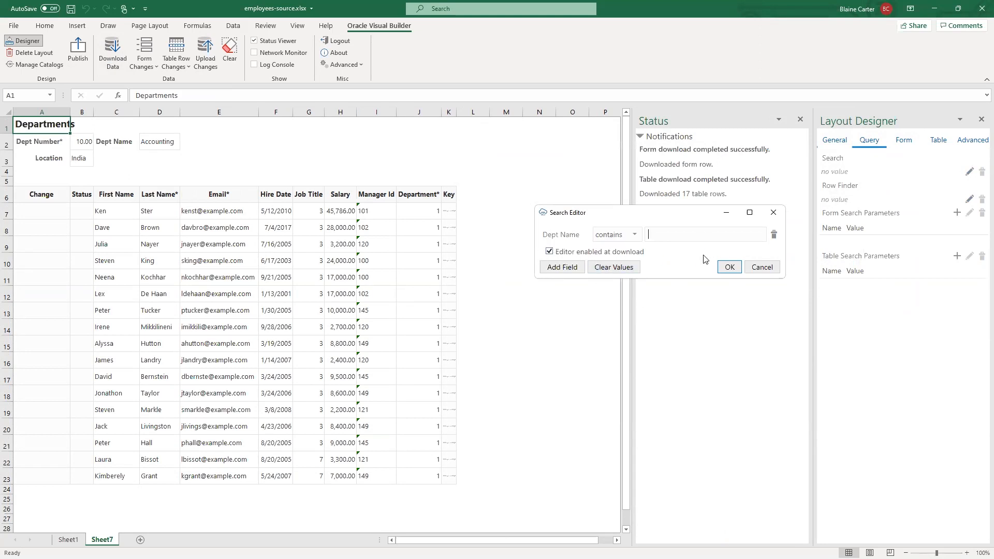
{"action": "left_click", "coordinate": [730, 268]}
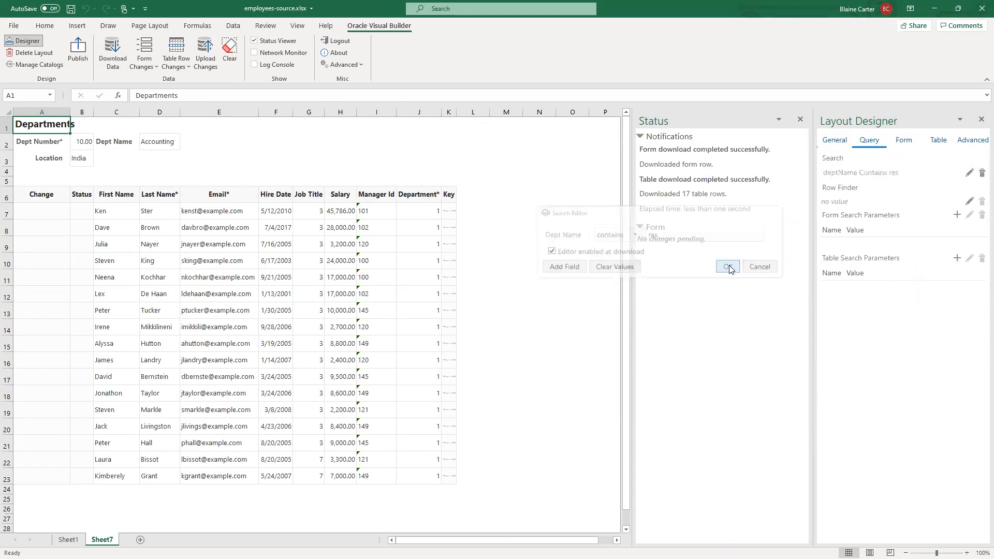
- Download the layout data again using the Dept Name contains "res" search and look through the employee rows
{"action": "left_click", "coordinate": [113, 52]}
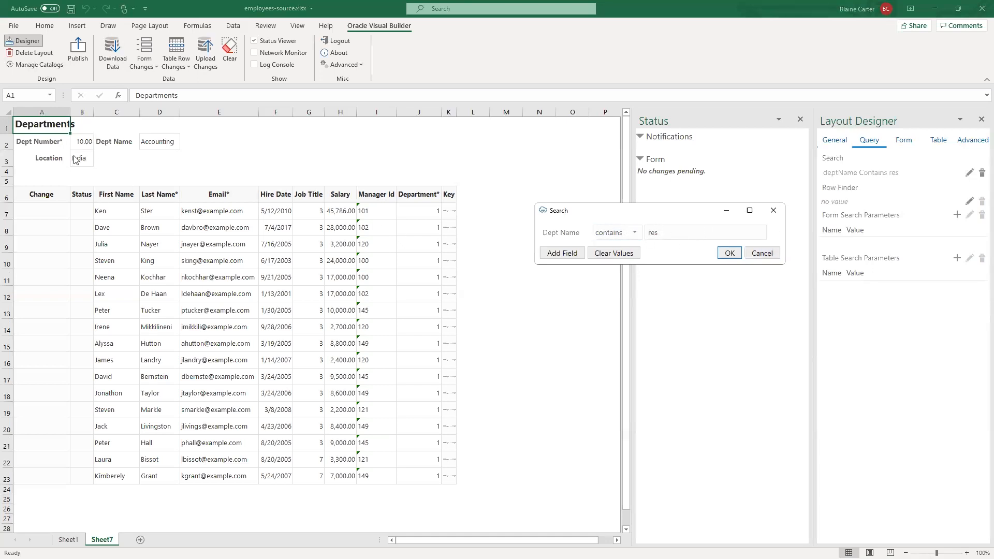
{"action": "left_click", "coordinate": [729, 254]}
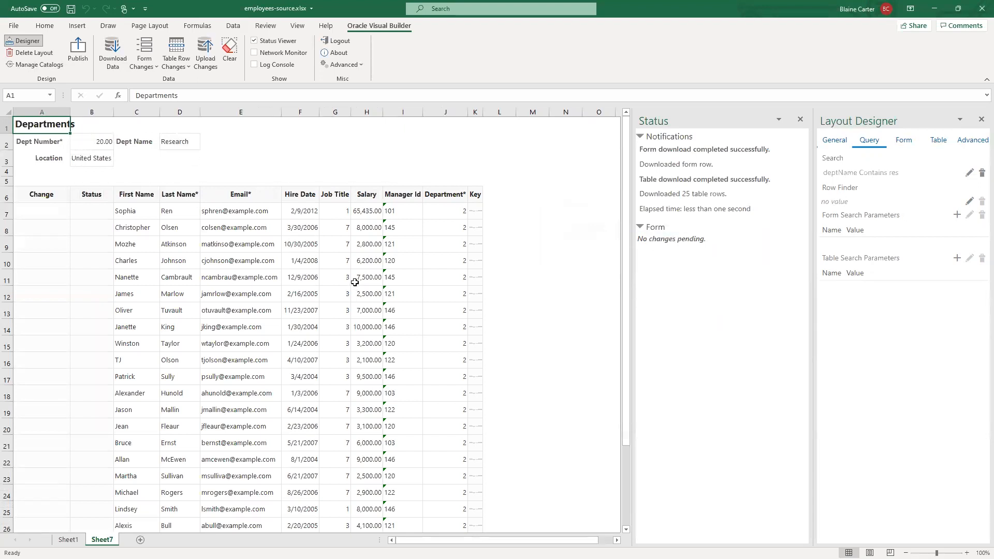
{"action": "scroll", "coordinate": [414, 282], "scroll_direction": "down", "scroll_amount": 5}
{"action": "scroll", "coordinate": [367, 284], "scroll_direction": "up", "scroll_amount": 5}
{"action": "scroll", "coordinate": [367, 284], "scroll_direction": "down", "scroll_amount": 1}
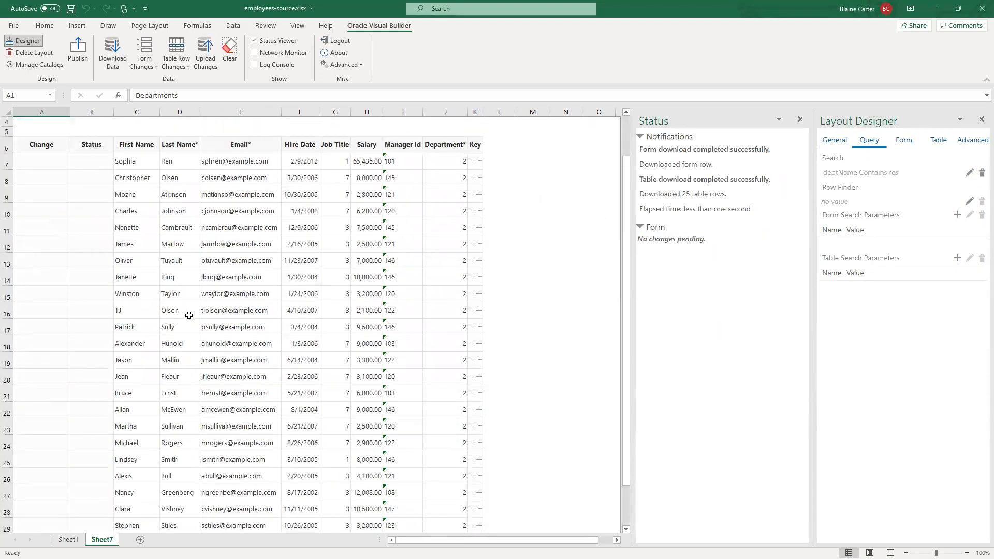
- Change the last letter of the employee's first name in cell C16, upload the change and check the result
{"action": "left_click", "coordinate": [133, 310]}
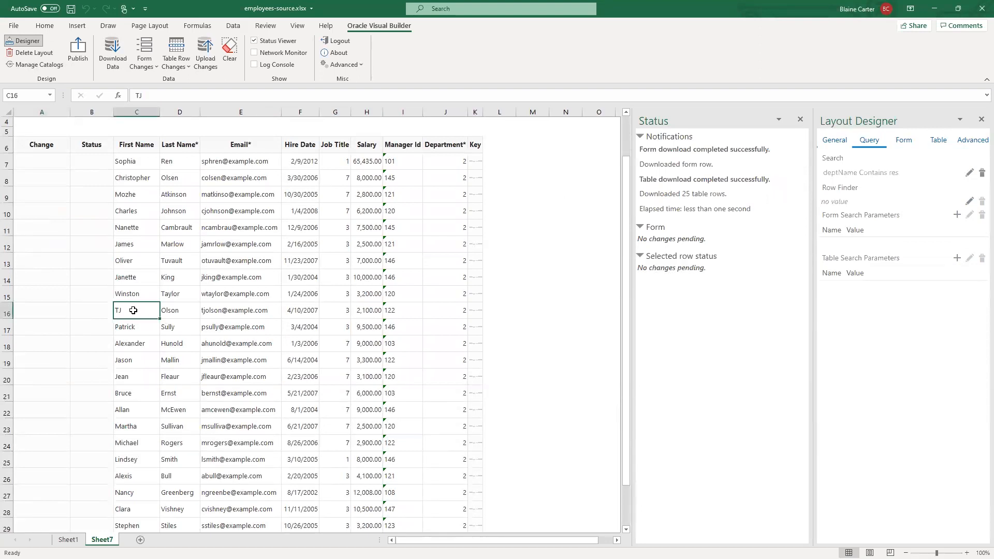
{"action": "double_click", "coordinate": [136, 310]}
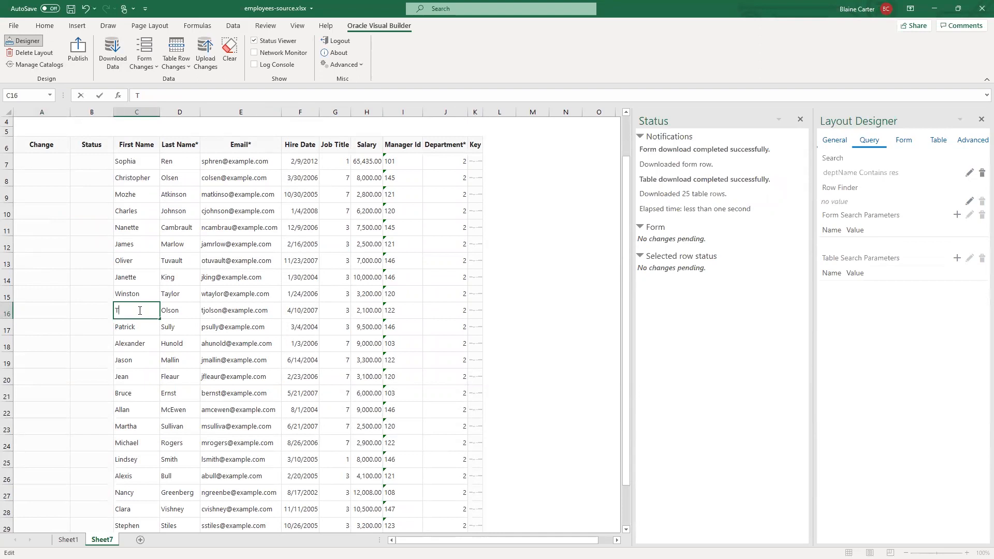
{"action": "left_click", "coordinate": [131, 293]}
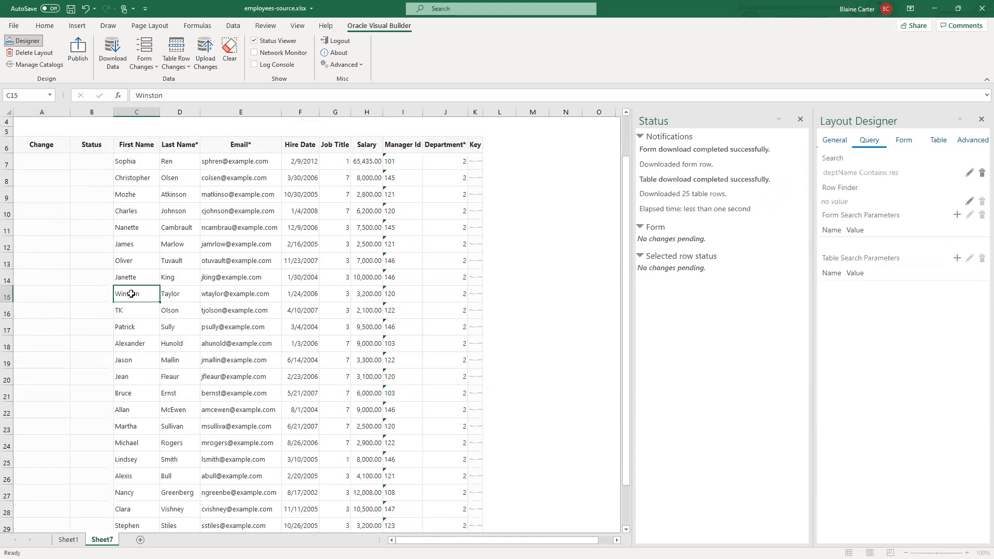
{"action": "left_click", "coordinate": [206, 52]}
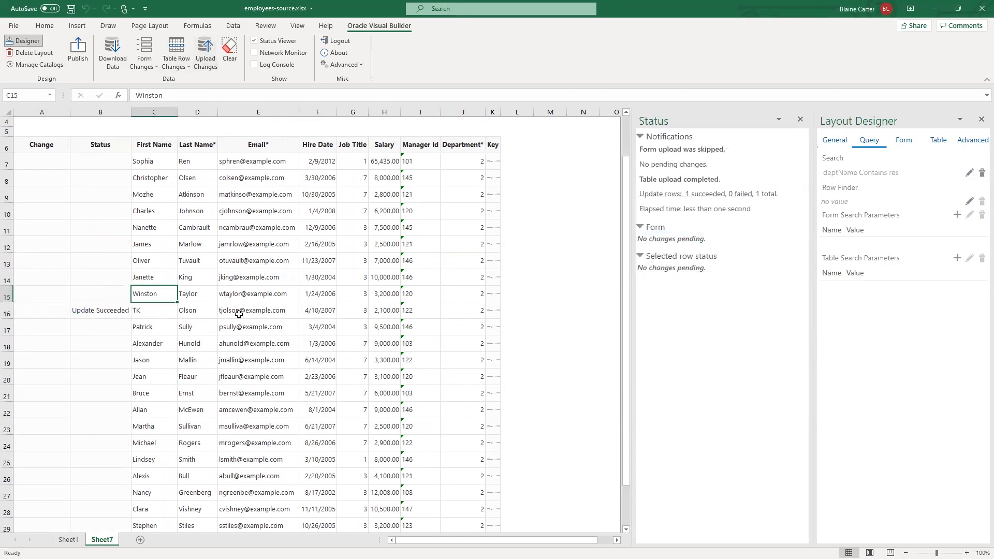
{"action": "scroll", "coordinate": [317, 325], "scroll_direction": "up", "scroll_amount": 1}
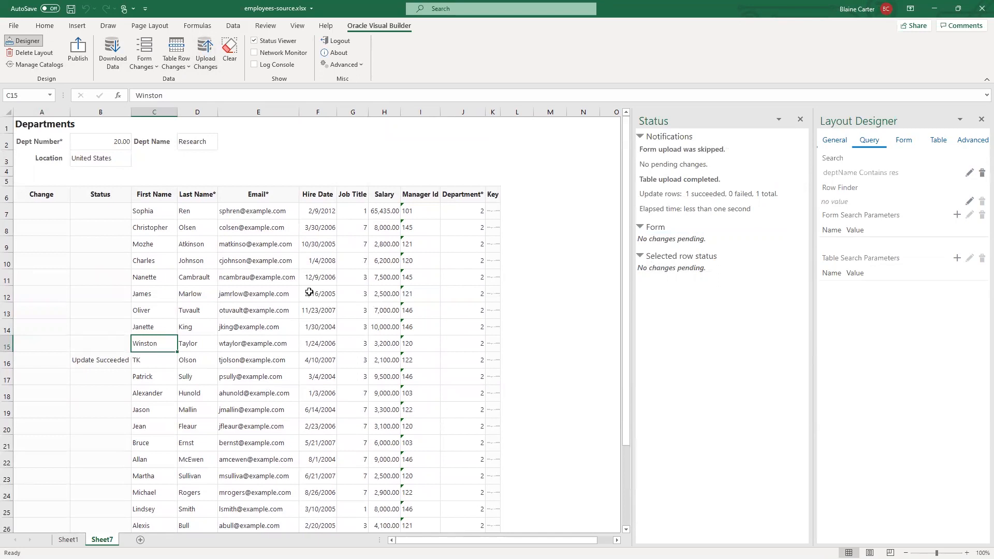
{"action": "scroll", "coordinate": [310, 305], "scroll_direction": "down", "scroll_amount": 2}
{"action": "scroll", "coordinate": [248, 305], "scroll_direction": "up", "scroll_amount": 2}
- Enable a list of values for the table's Department field, with Departments as the referenced business object
{"action": "left_click", "coordinate": [466, 246]}
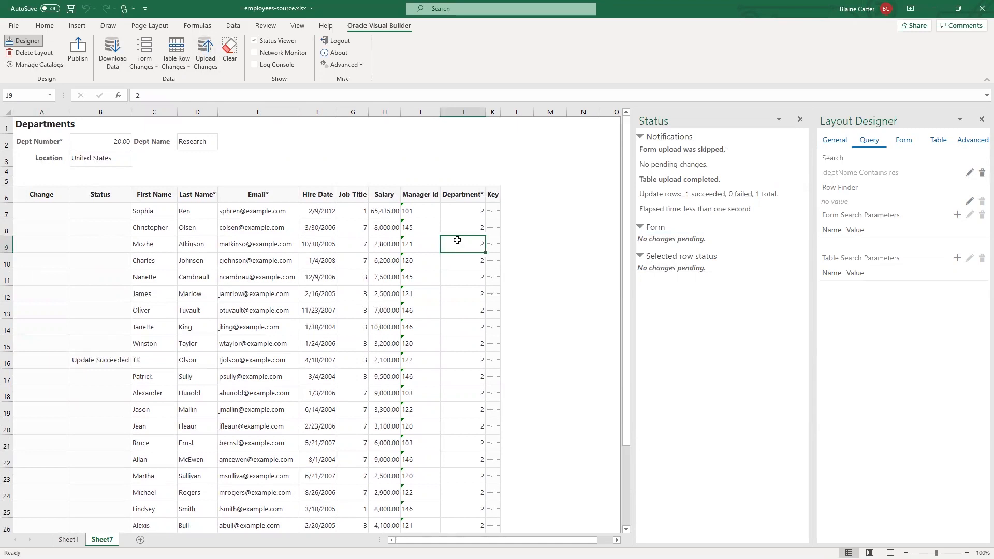
{"action": "left_click", "coordinate": [936, 142]}
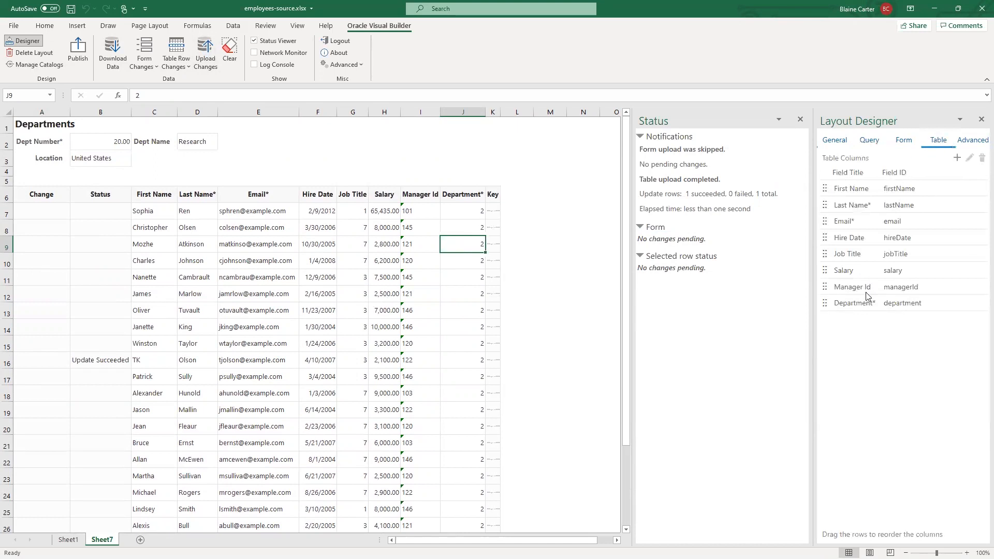
{"action": "left_click", "coordinate": [853, 306]}
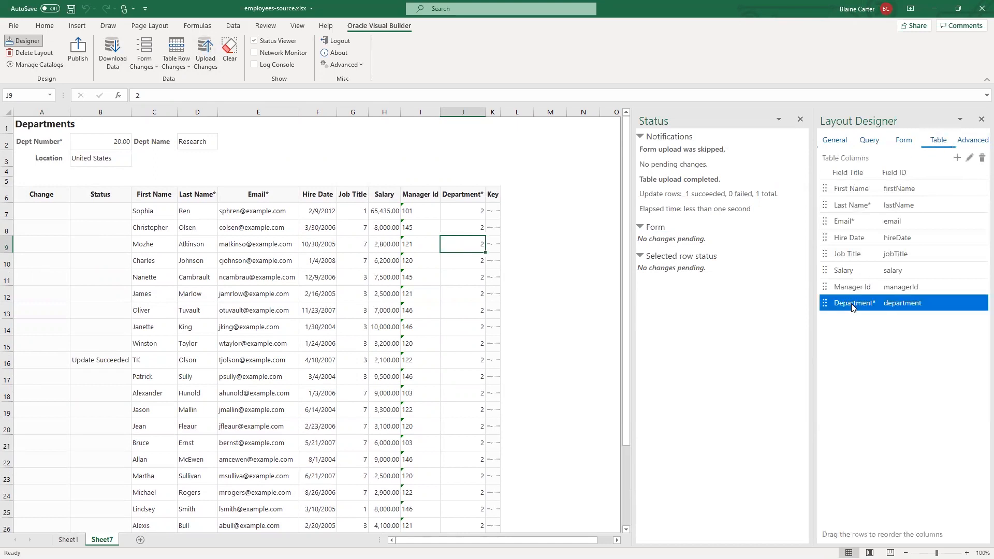
{"action": "left_click", "coordinate": [969, 158]}
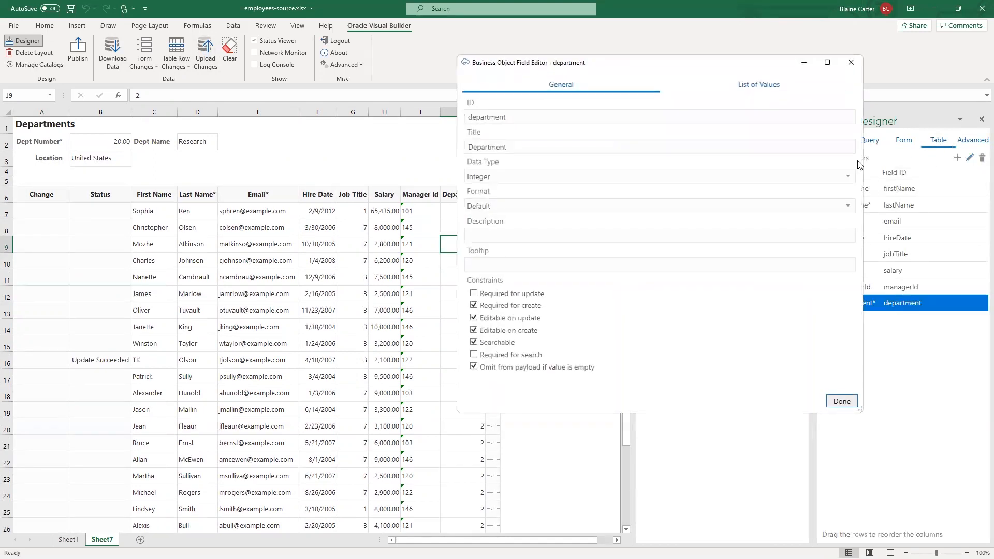
{"action": "left_click", "coordinate": [749, 85]}
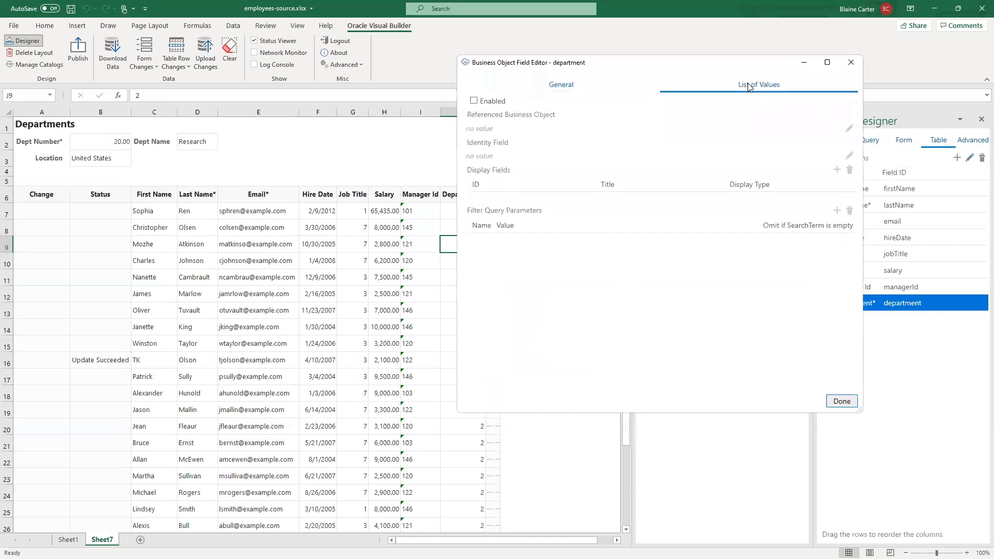
{"action": "left_click", "coordinate": [477, 102]}
{"action": "left_click", "coordinate": [849, 128]}
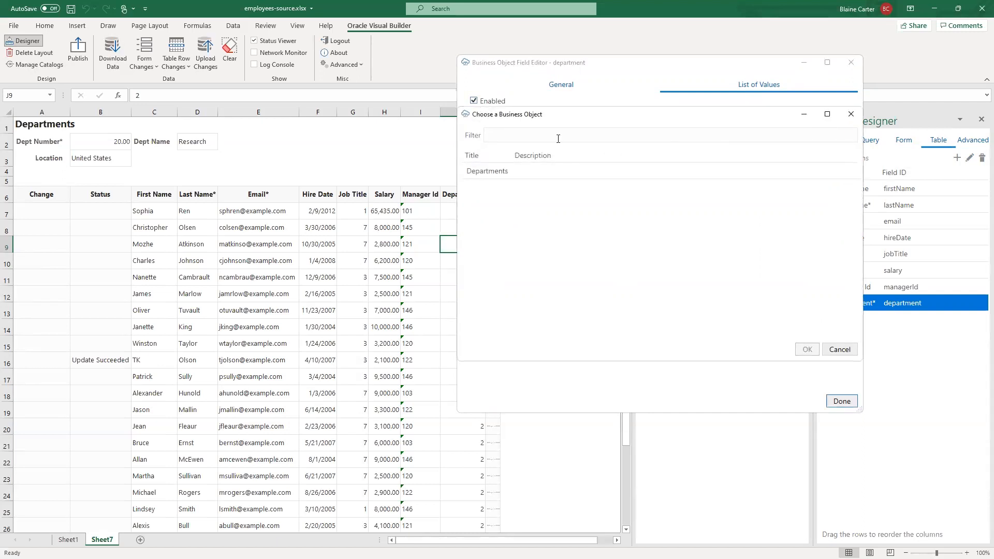
{"action": "left_click", "coordinate": [510, 170]}
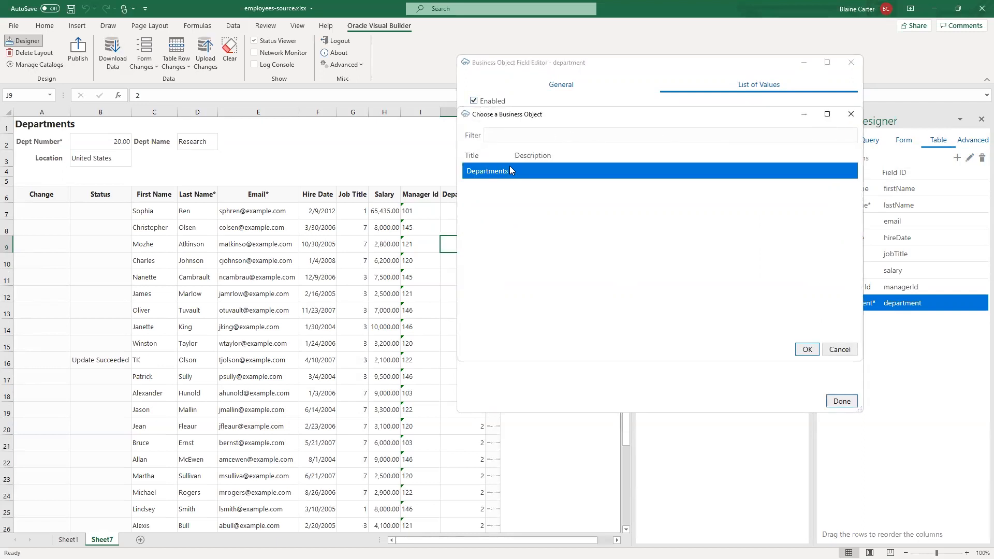
{"action": "left_click", "coordinate": [807, 349]}
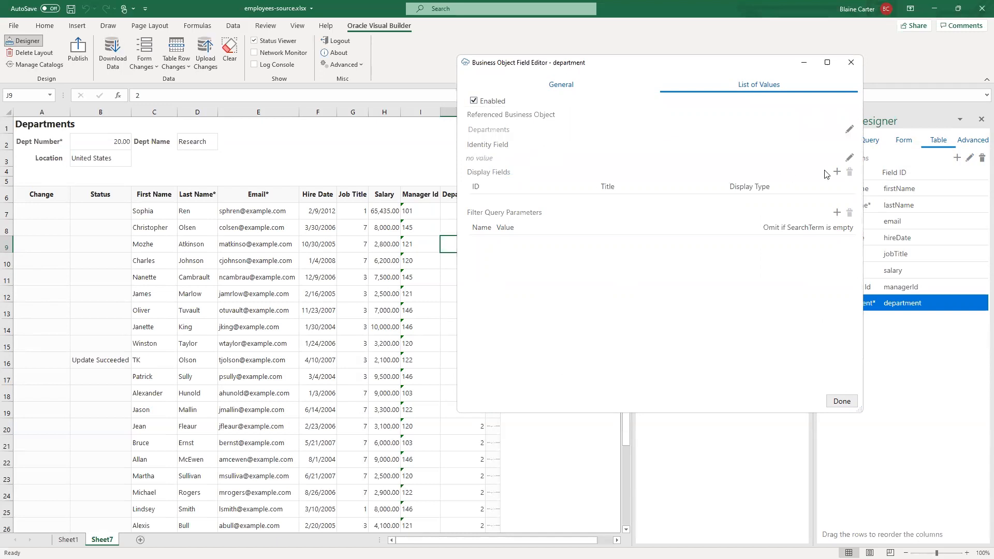
- Set the list of values' identity field to id, add deptName as its display field, and finish editing the field
{"action": "left_click", "coordinate": [850, 158]}
{"action": "left_click", "coordinate": [523, 172]}
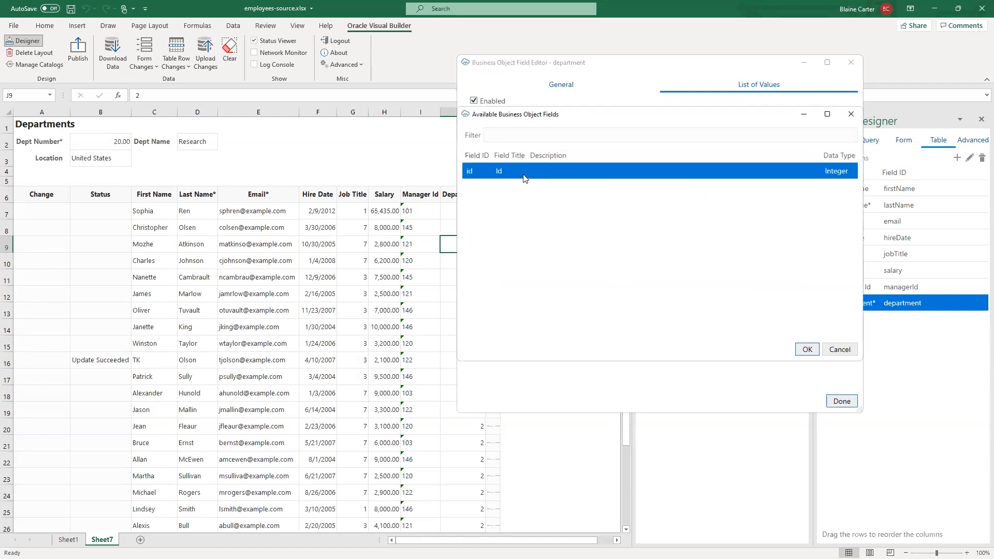
{"action": "left_click", "coordinate": [806, 350]}
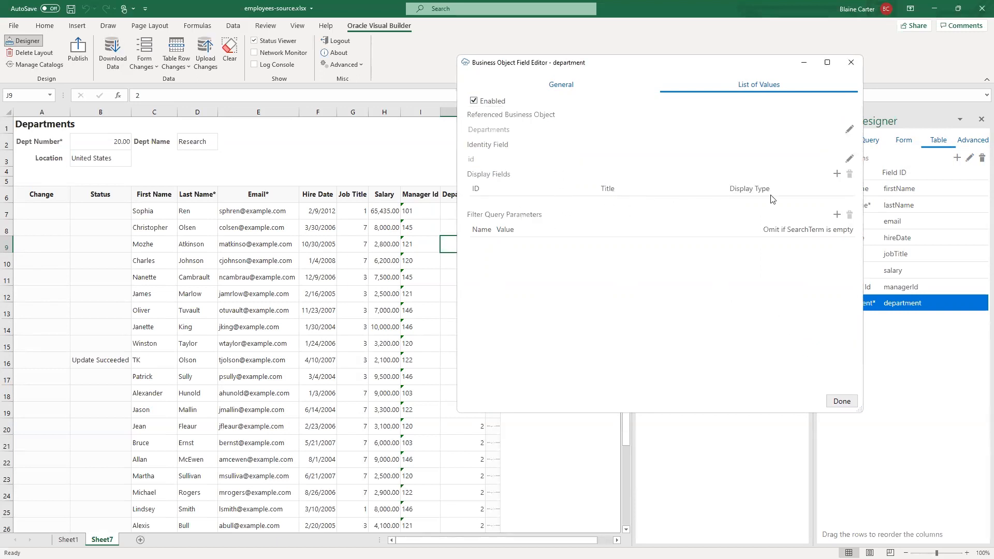
{"action": "left_click", "coordinate": [837, 174]}
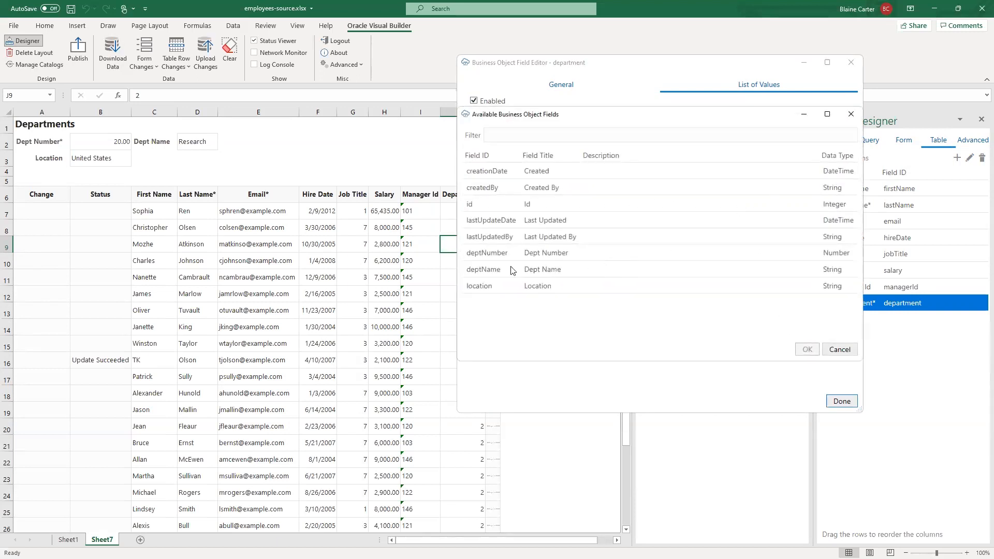
{"action": "left_click", "coordinate": [496, 270]}
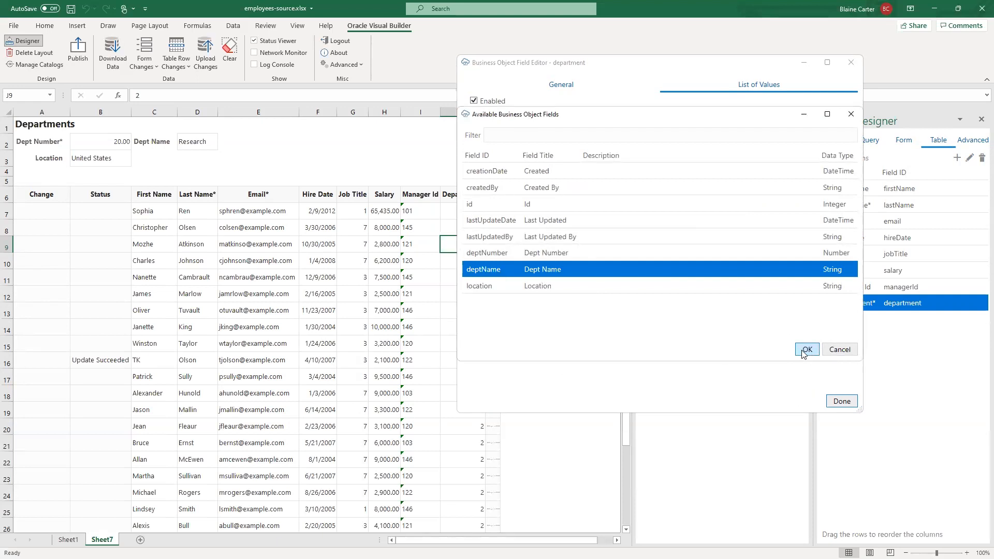
{"action": "left_click", "coordinate": [804, 351]}
{"action": "left_click", "coordinate": [840, 402]}
- Download the layout data again using the Dept Name contains "res" search and check the department choices offered in the Department column
{"action": "left_click", "coordinate": [112, 52]}
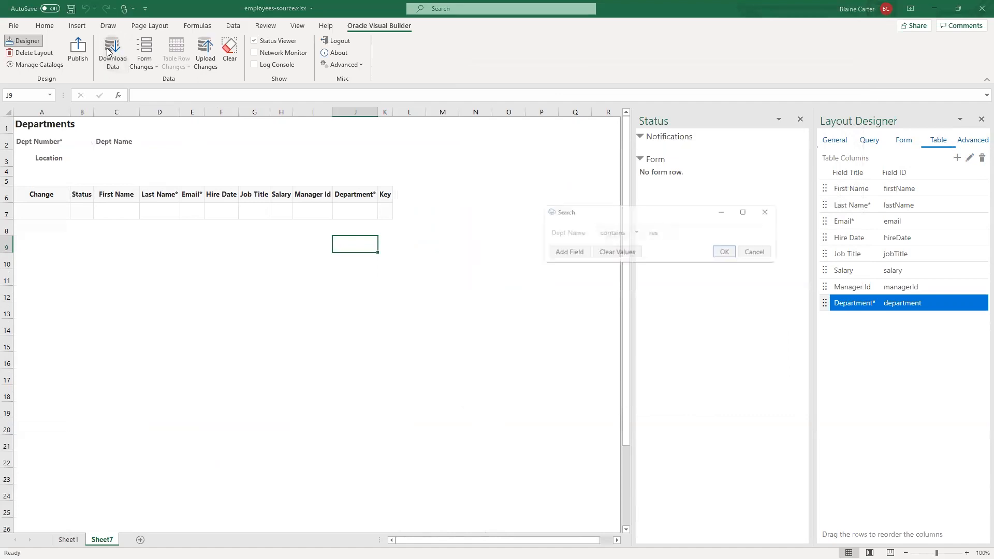
{"action": "left_click", "coordinate": [729, 253]}
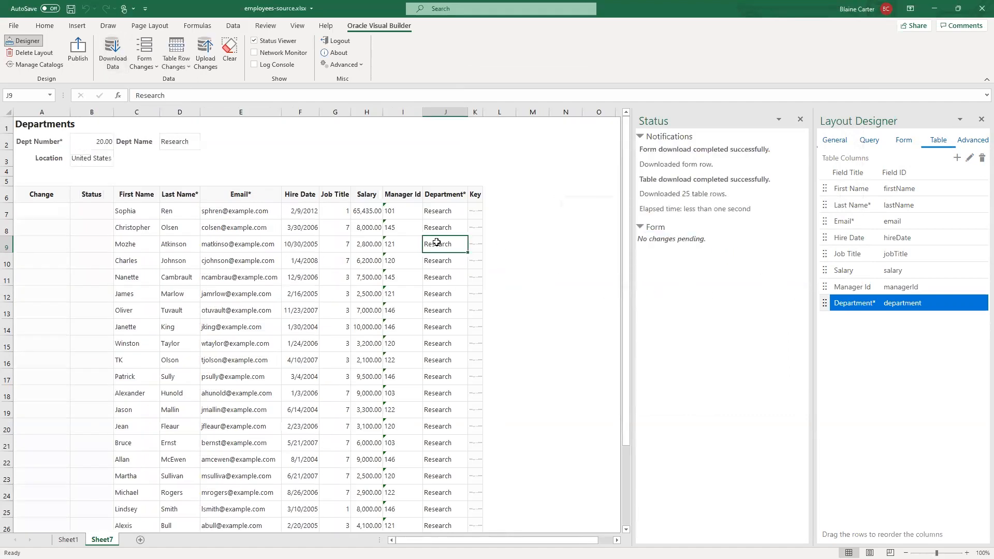
{"action": "left_click", "coordinate": [437, 345]}
{"action": "left_click", "coordinate": [440, 314]}
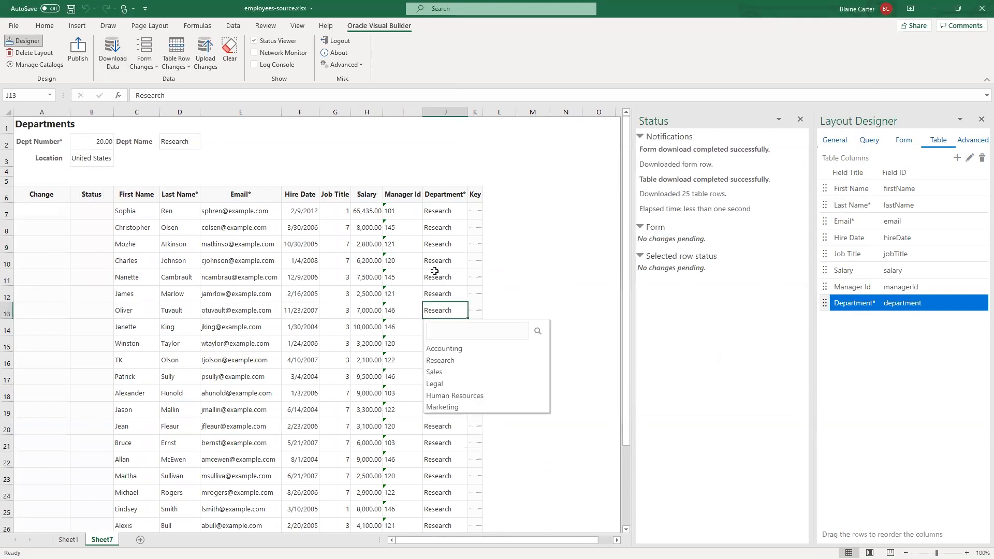
{"action": "left_click", "coordinate": [407, 267]}
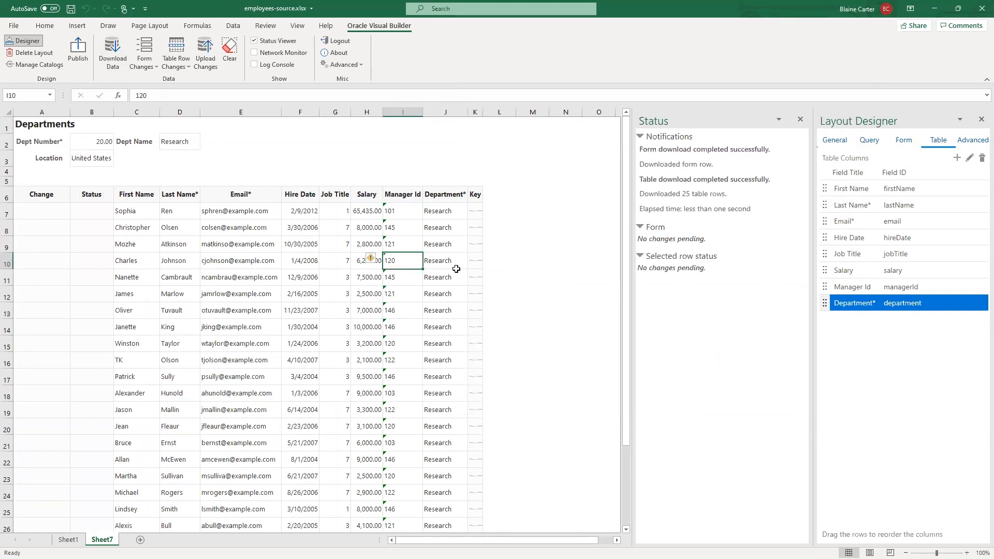
{"action": "left_click", "coordinate": [451, 271]}
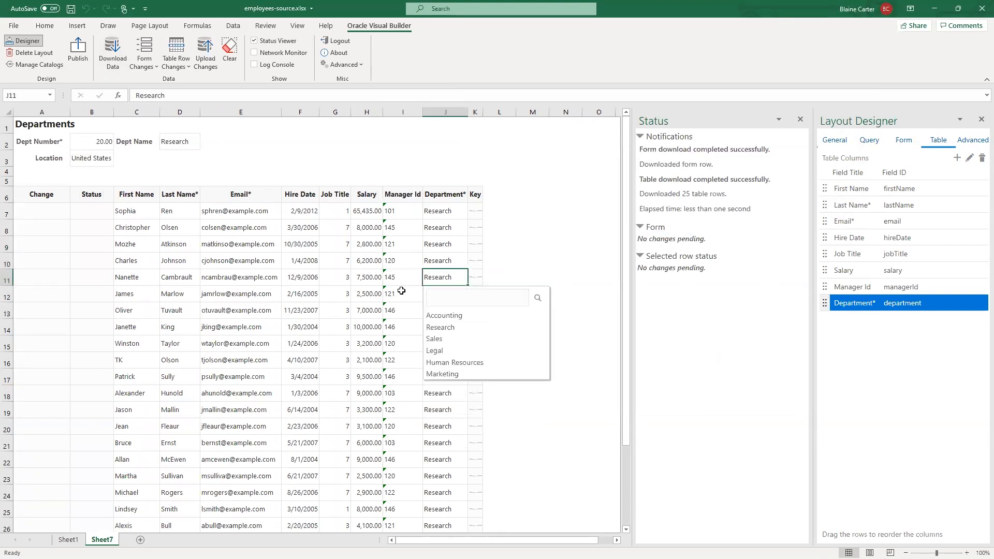
{"action": "left_click", "coordinate": [336, 279]}
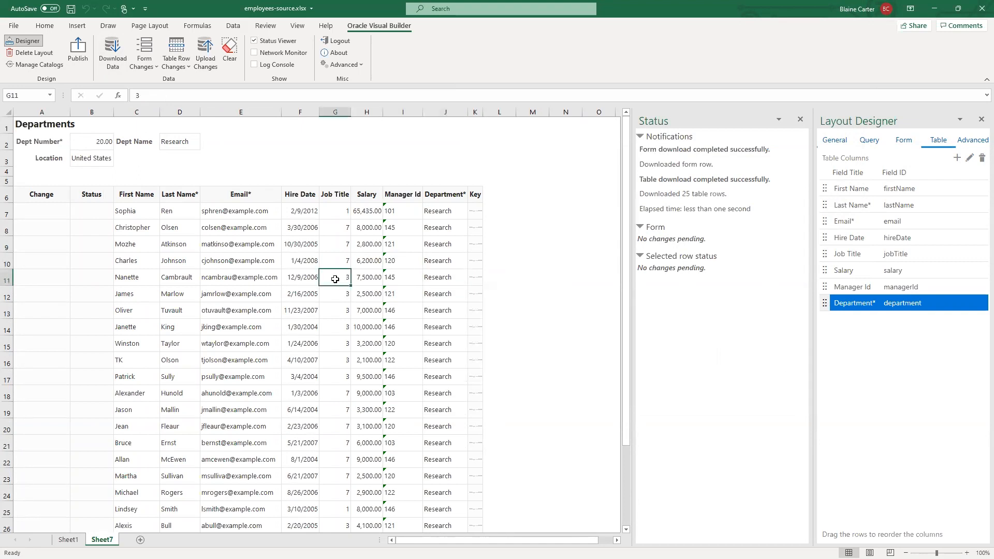
{"action": "key", "text": "alt+Tab"}
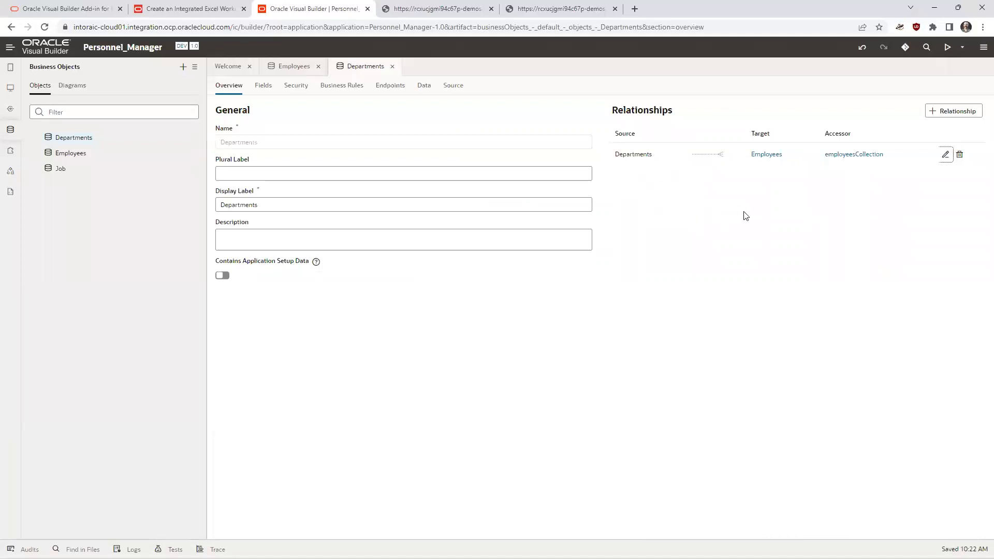
{"action": "key", "text": "alt+Tab"}
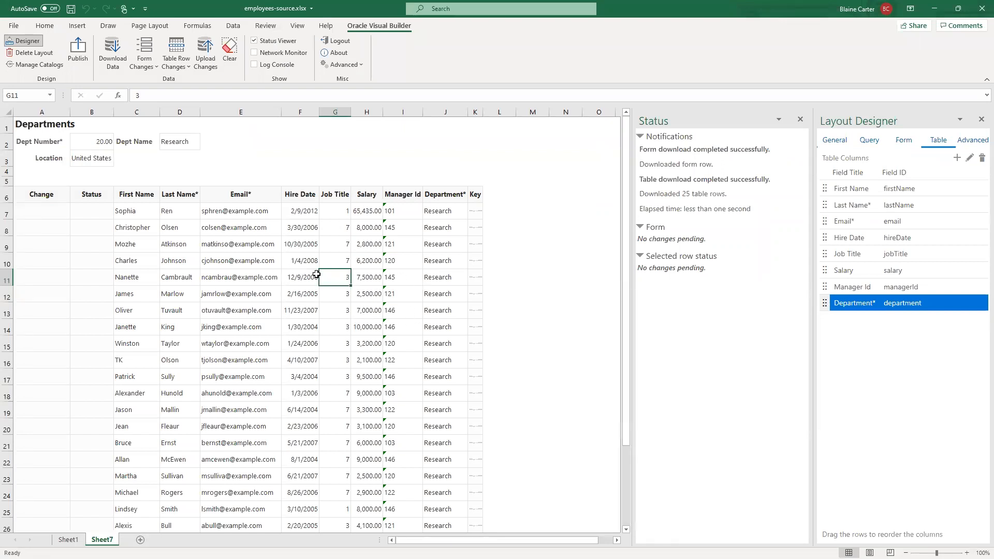
{"action": "scroll", "coordinate": [336, 279], "scroll_direction": "down", "scroll_amount": 5}
{"action": "scroll", "coordinate": [382, 293], "scroll_direction": "up", "scroll_amount": 5}
- Publish the workbook as employees.xlsx, replacing the existing file, and open the published copy from the VB - Excel Demo folder
{"action": "left_click", "coordinate": [82, 52]}
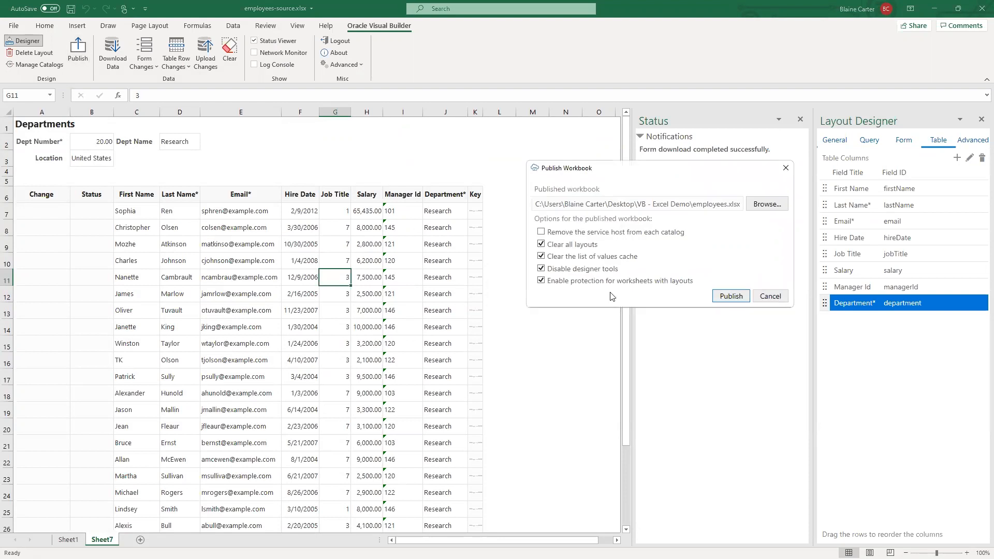
{"action": "left_click", "coordinate": [731, 302]}
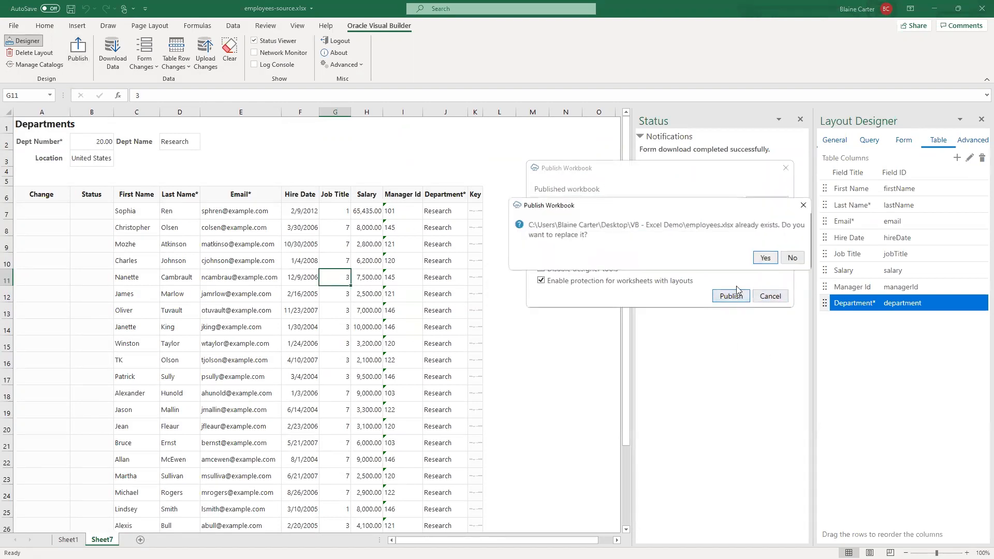
{"action": "left_click", "coordinate": [760, 257]}
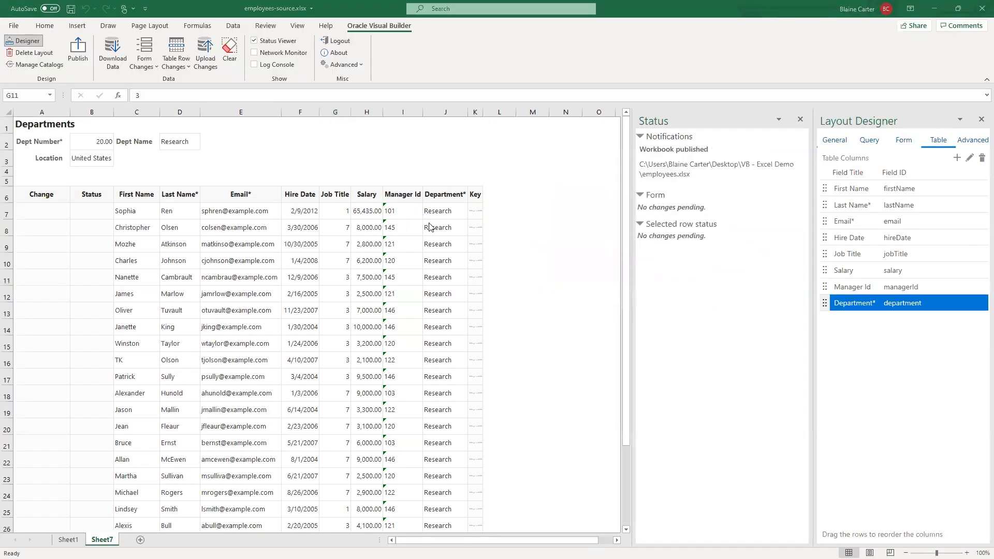
{"action": "key", "text": "alt+Tab"}
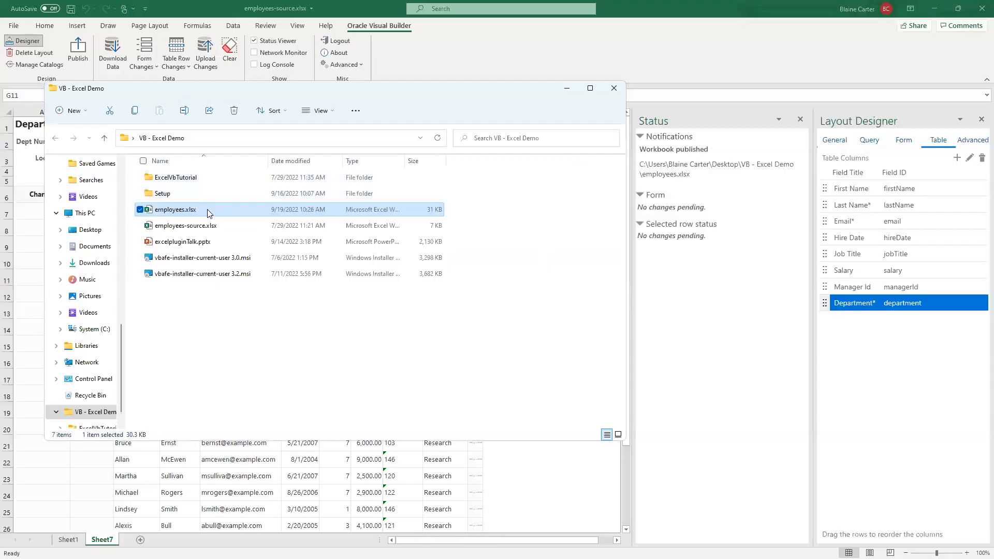
{"action": "double_click", "coordinate": [207, 209]}
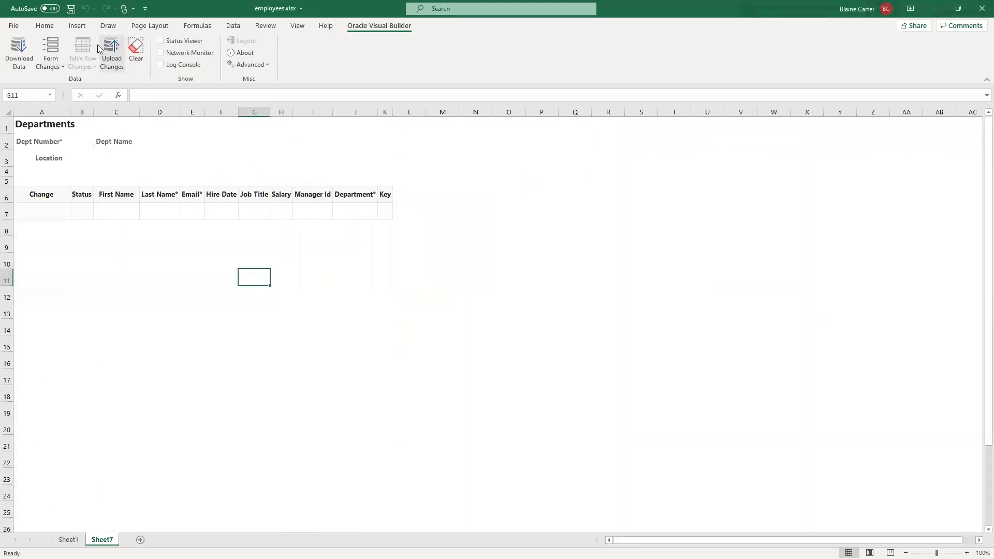
- Download the Departments data in the published workbook, signing in with the account's user name and password and searching Dept Name contains "res"
{"action": "left_click", "coordinate": [19, 50]}
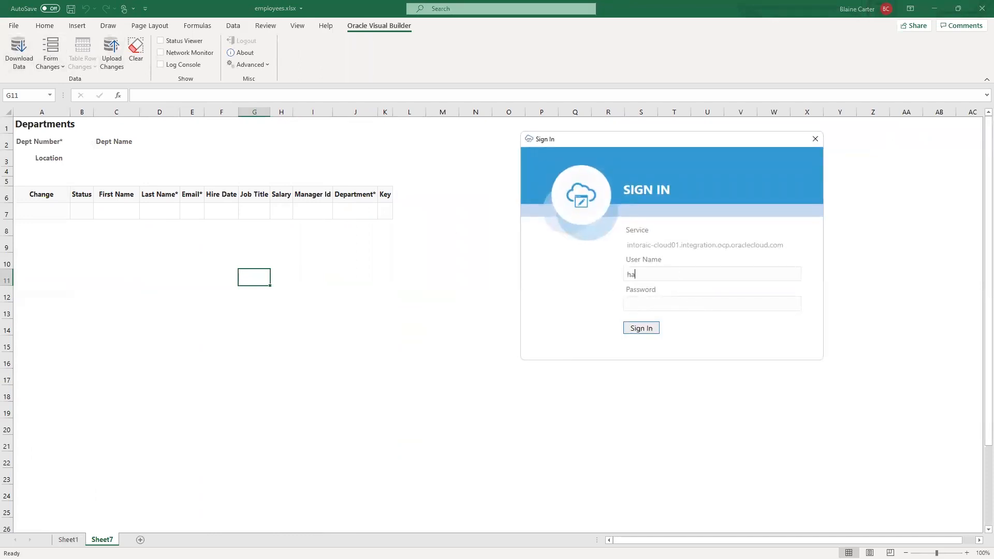
{"action": "type", "text": "handsonlab"}
{"action": "key", "text": "Tab"}
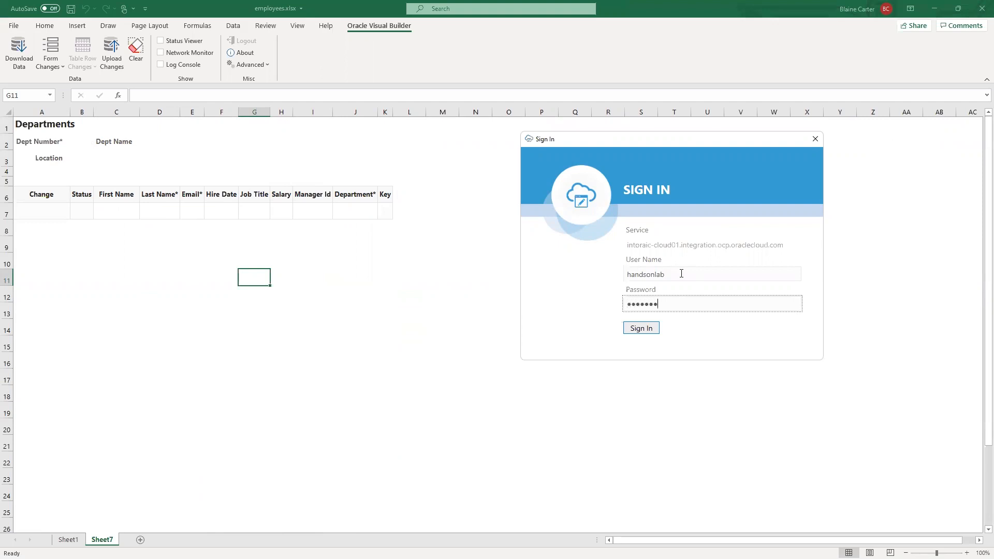
{"action": "left_click", "coordinate": [642, 329]}
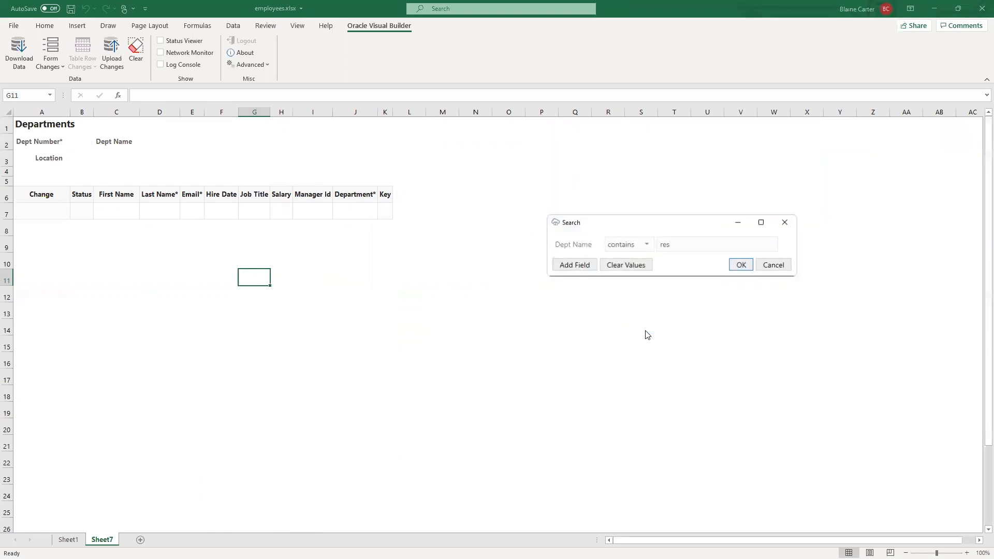
{"action": "left_click", "coordinate": [735, 266]}
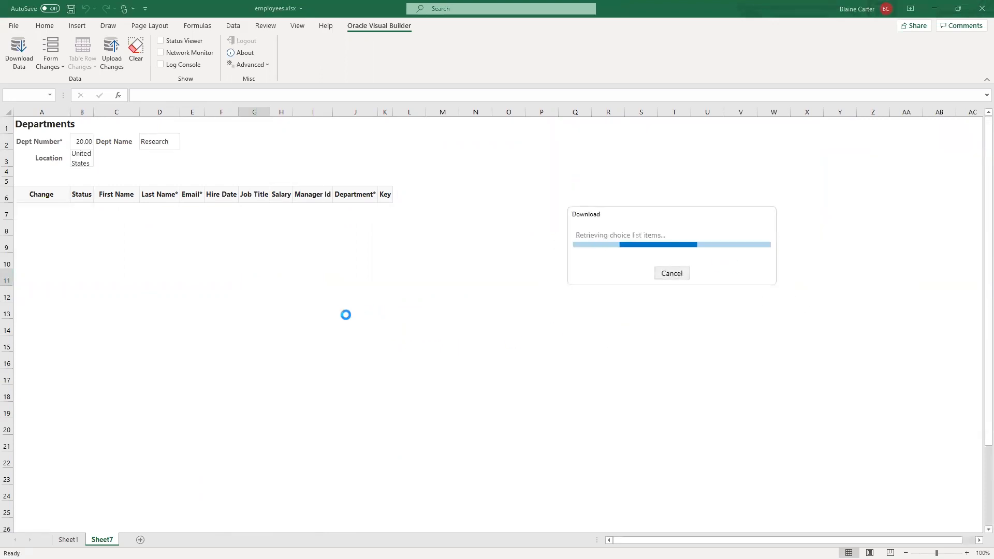
{"action": "left_click", "coordinate": [981, 9]}
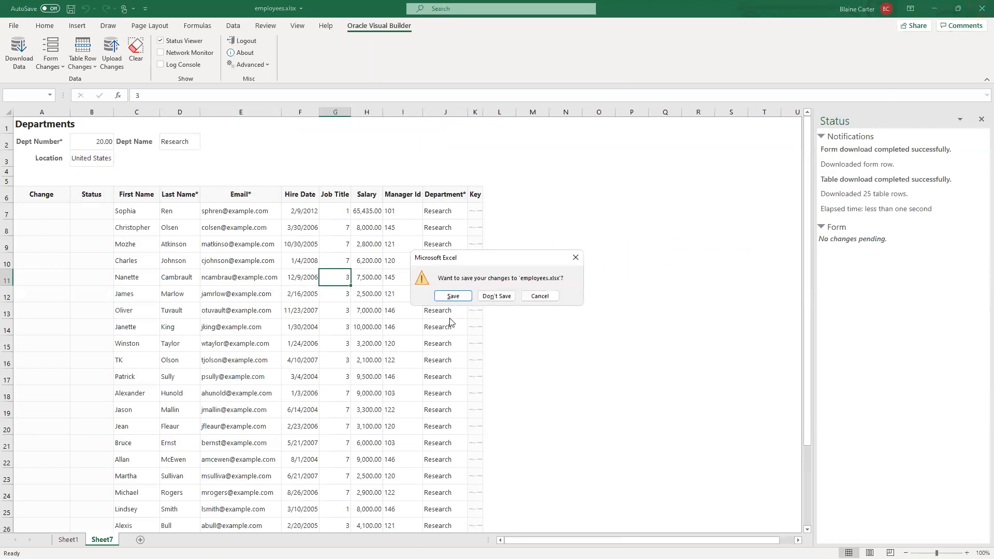
{"action": "left_click", "coordinate": [538, 296]}
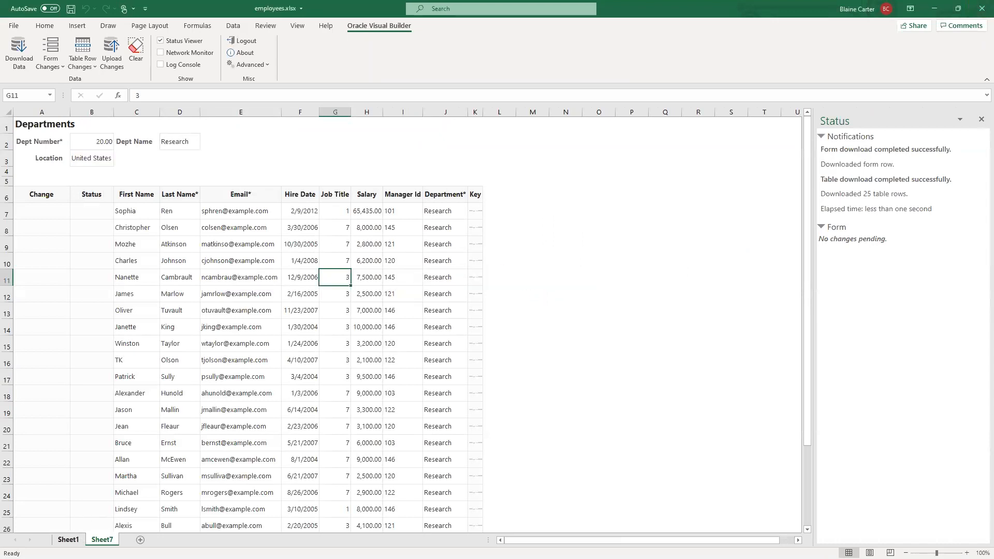
- Download the employee data on Sheet1, signing in with the user name and password and searching for Salary greater than 10000
{"action": "left_click", "coordinate": [68, 539]}
{"action": "left_click", "coordinate": [26, 48]}
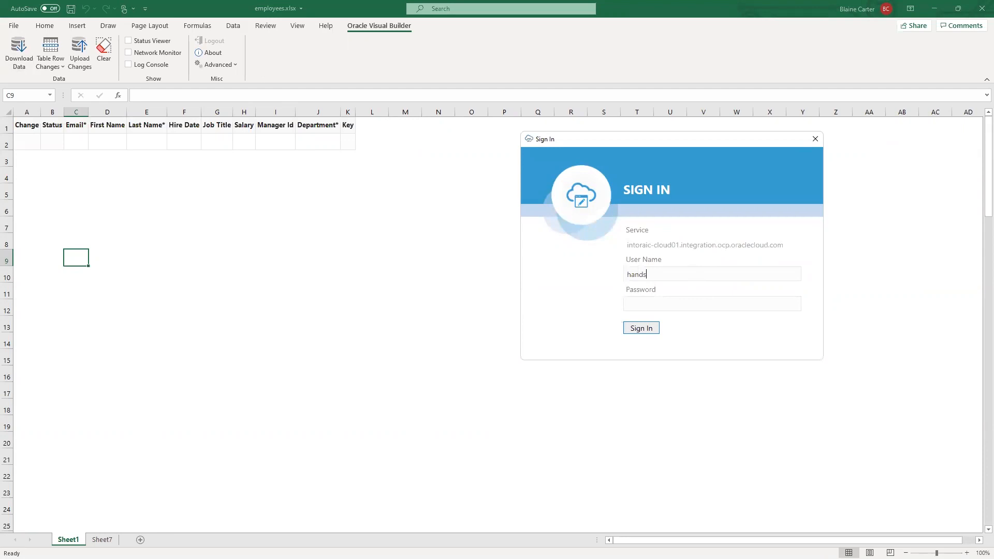
{"action": "key", "text": "Tab"}
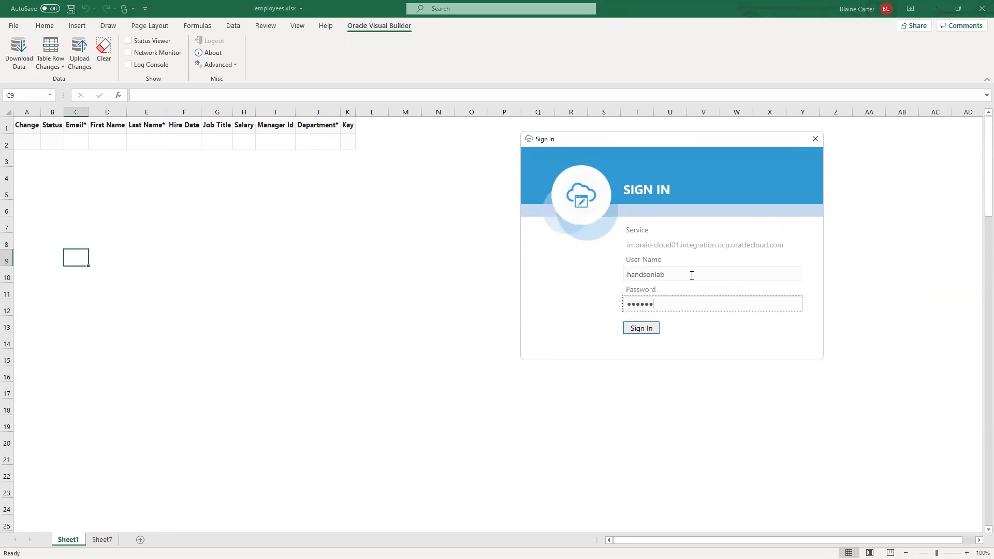
{"action": "key", "text": "Return"}
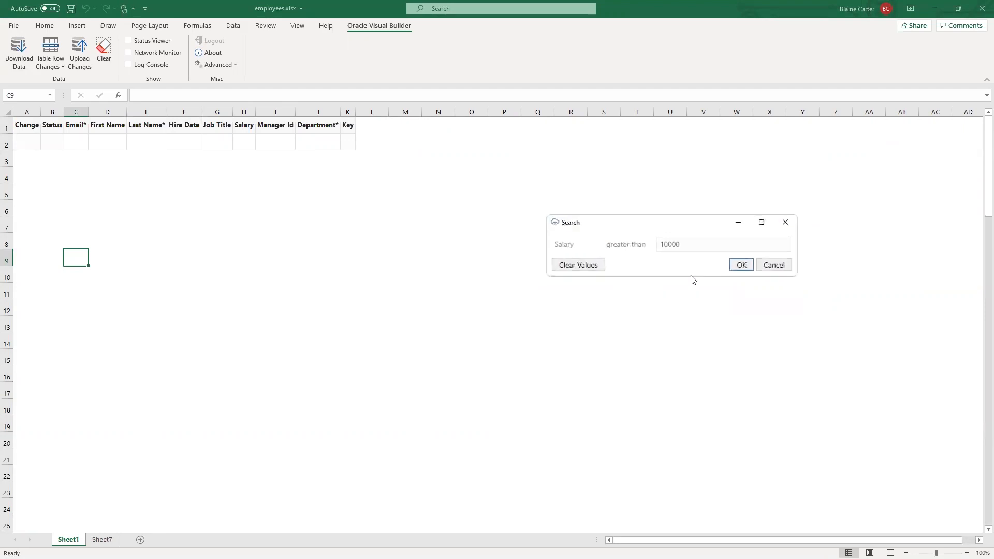
{"action": "left_click", "coordinate": [741, 265]}
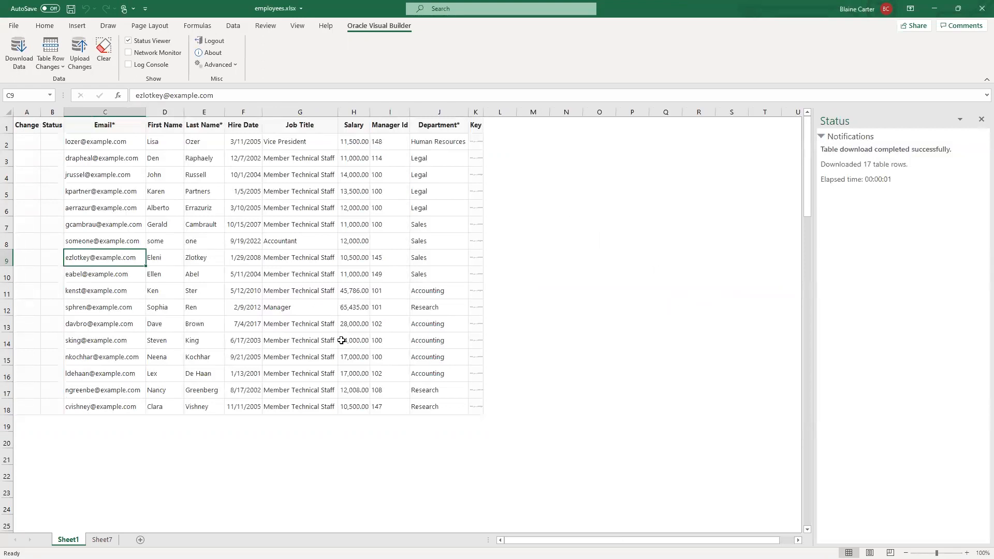
- Check the choices offered for the Job Title and Department cells in rows 5 and 7 of the employee table
{"action": "left_click", "coordinate": [287, 193]}
{"action": "left_click", "coordinate": [422, 196]}
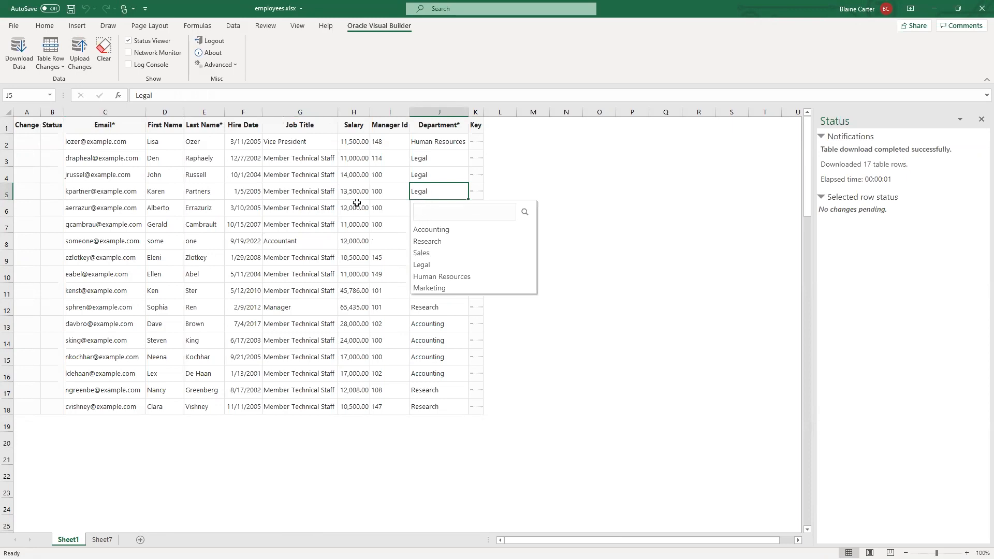
{"action": "left_click", "coordinate": [282, 225]}
{"action": "left_click", "coordinate": [430, 230]}
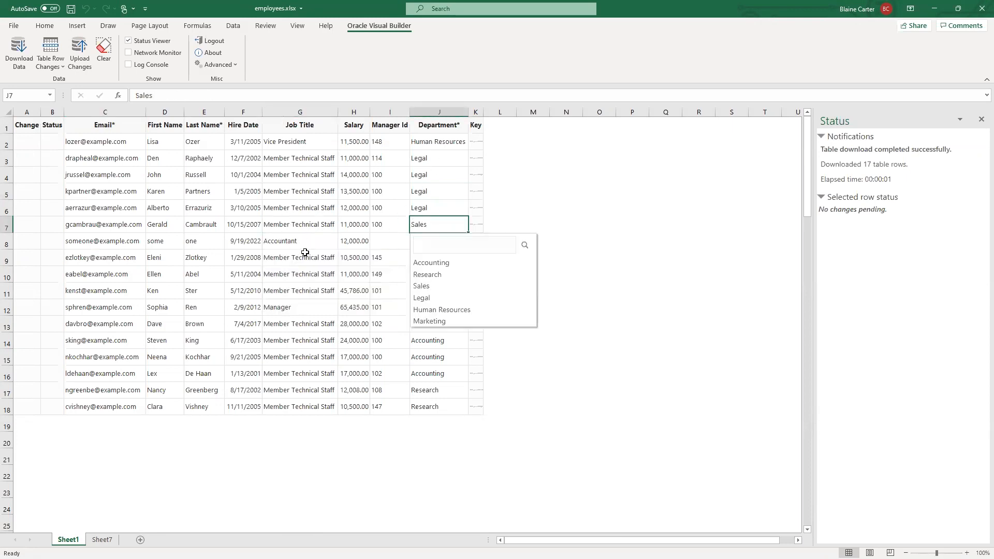
{"action": "left_click", "coordinate": [604, 295]}
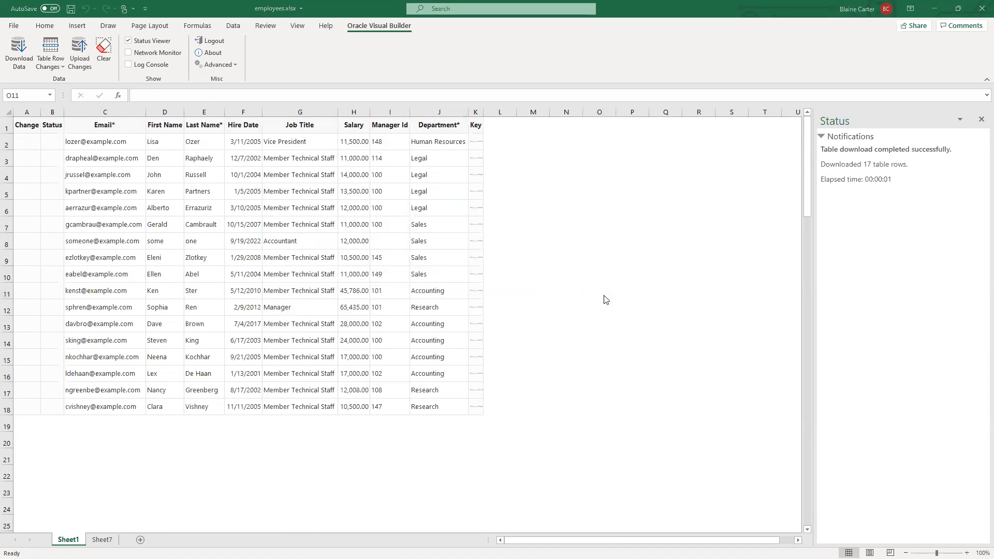
- Switch to the Personnel_Manager application in the browser and open the insert_set_dept trigger in the Employees object's business rules
{"action": "key", "text": "alt+Tab"}
{"action": "key", "text": "alt+Tab"}
{"action": "key", "text": "alt+Tab"}
{"action": "key", "text": "alt+Tab"}
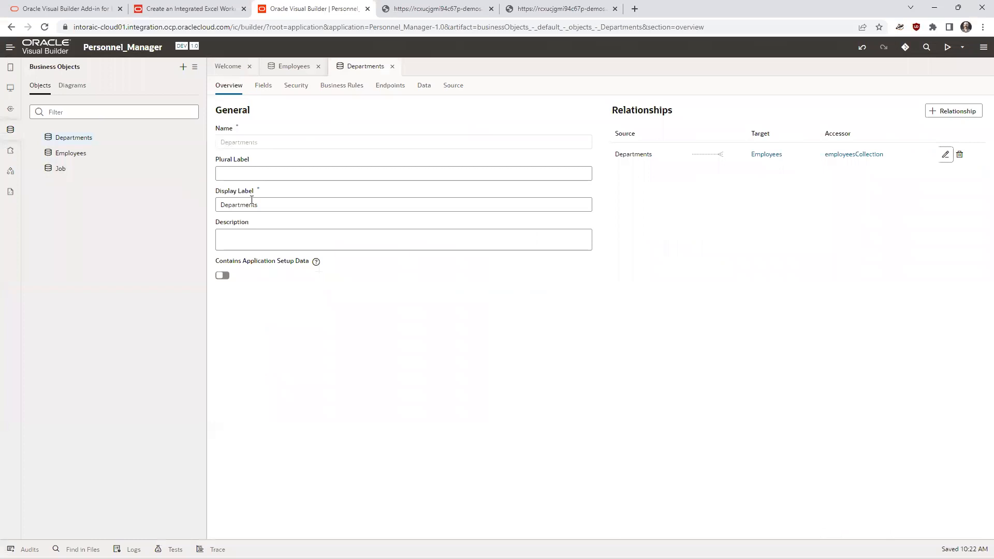
{"action": "left_click", "coordinate": [392, 66]}
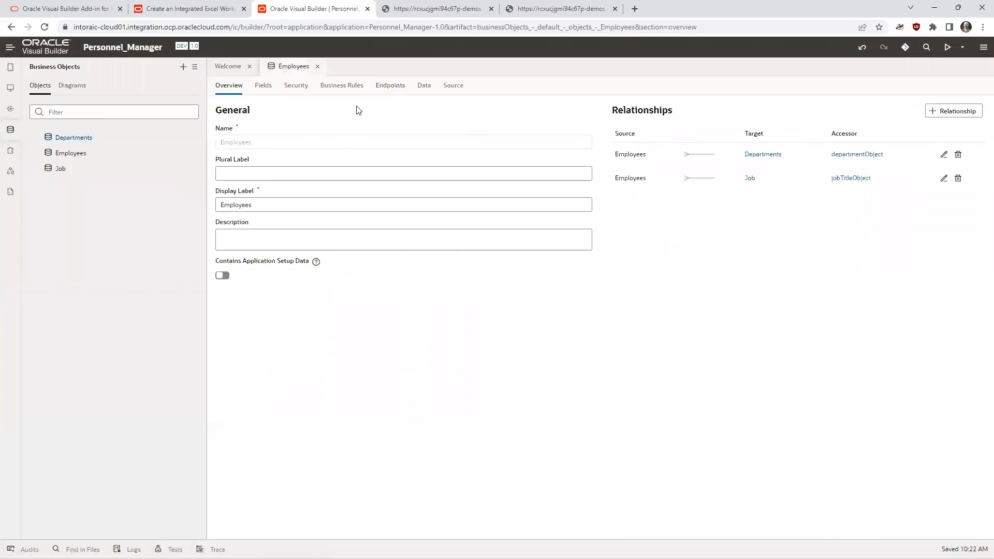
{"action": "left_click", "coordinate": [335, 89]}
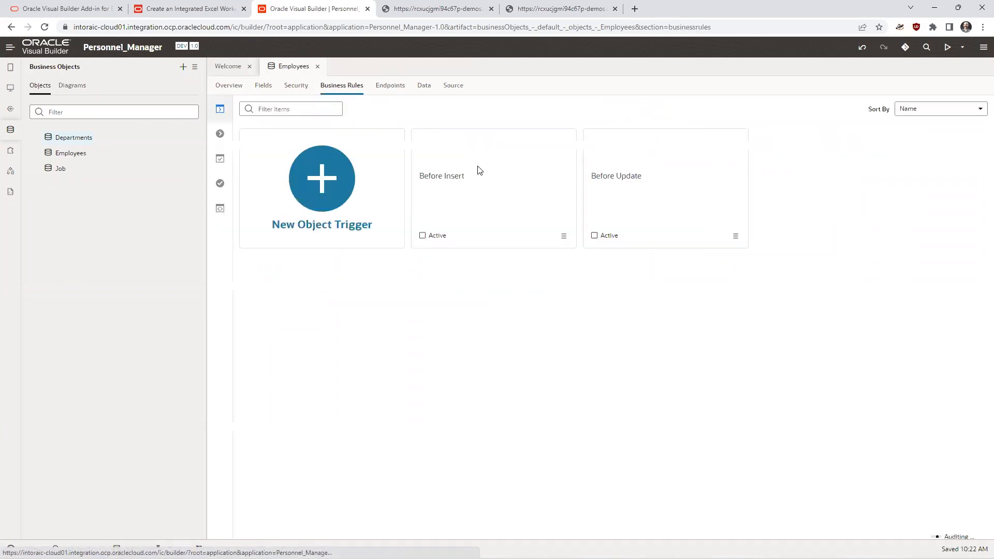
{"action": "left_click", "coordinate": [564, 237]}
{"action": "left_click", "coordinate": [582, 259]}
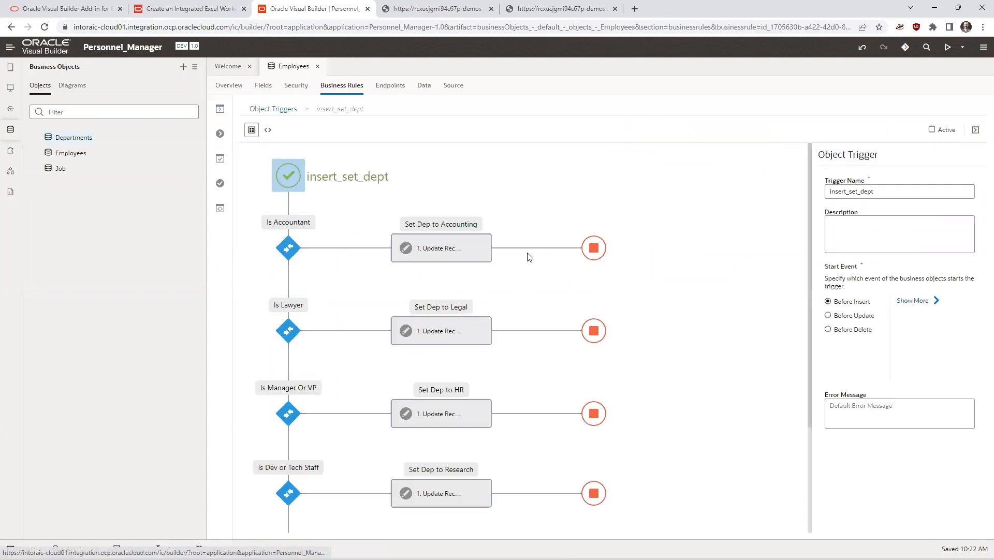
- Examine the insert_set_dept trigger's branches, including the Is Accountant condition and the Set Dep to Accounting update action
{"action": "scroll", "coordinate": [416, 187], "scroll_direction": "down", "scroll_amount": 1}
{"action": "scroll", "coordinate": [372, 217], "scroll_direction": "up", "scroll_amount": 1}
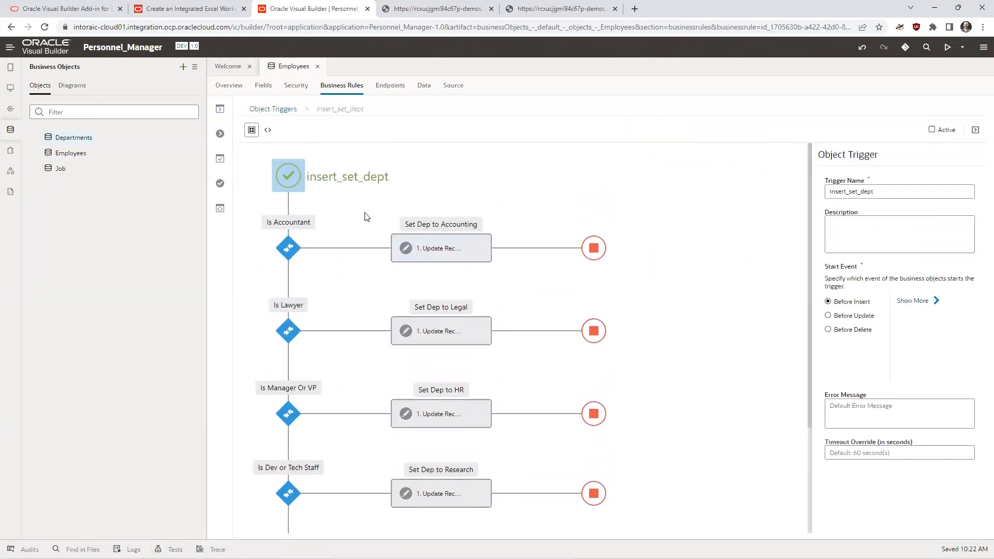
{"action": "scroll", "coordinate": [366, 280], "scroll_direction": "down", "scroll_amount": 2}
{"action": "scroll", "coordinate": [357, 300], "scroll_direction": "up", "scroll_amount": 1}
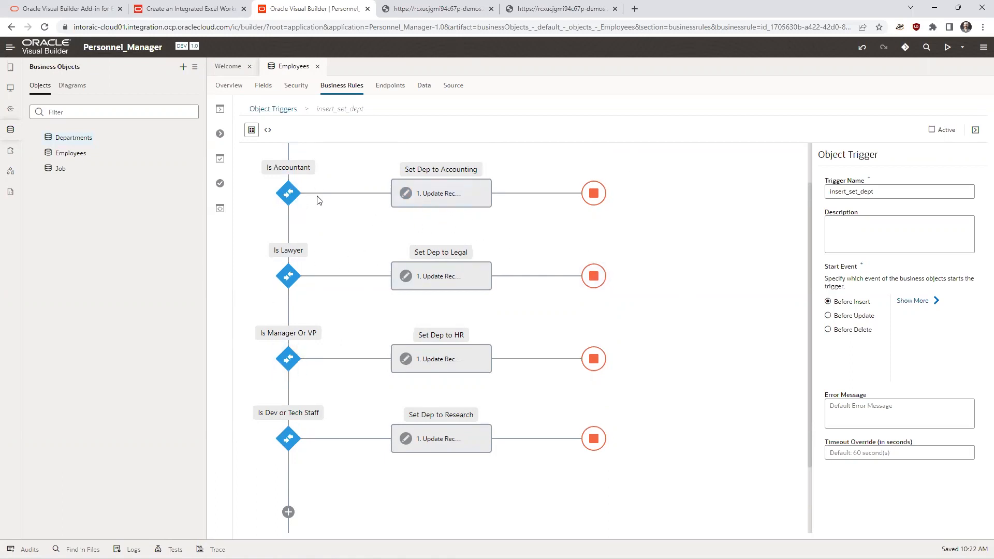
{"action": "scroll", "coordinate": [318, 191], "scroll_direction": "up", "scroll_amount": 1}
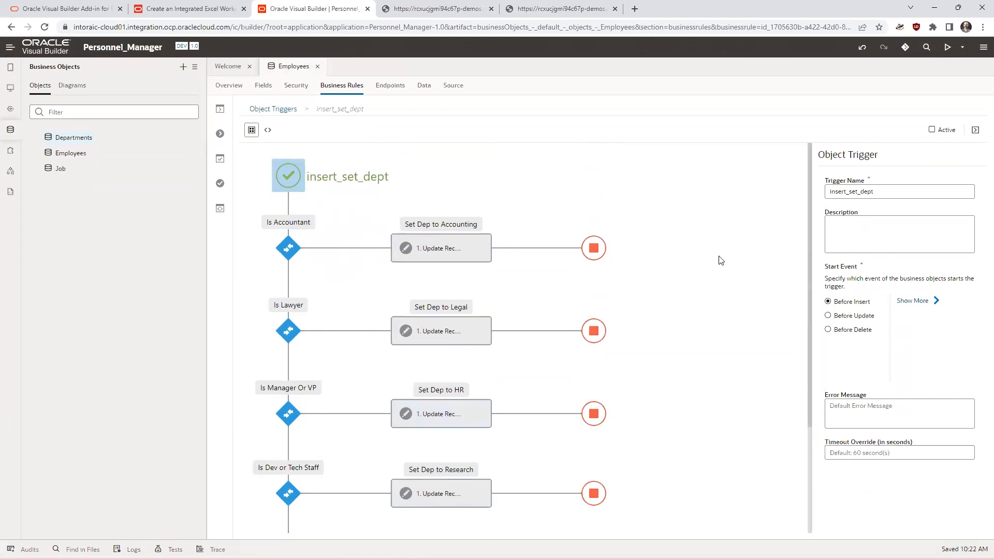
{"action": "scroll", "coordinate": [724, 241], "scroll_direction": "down", "scroll_amount": 1}
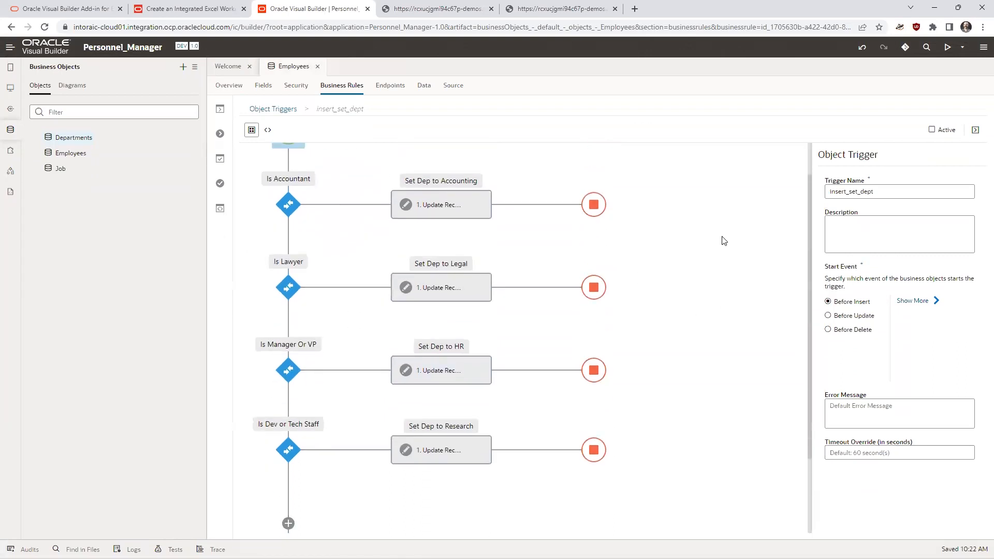
{"action": "left_click", "coordinate": [291, 203]}
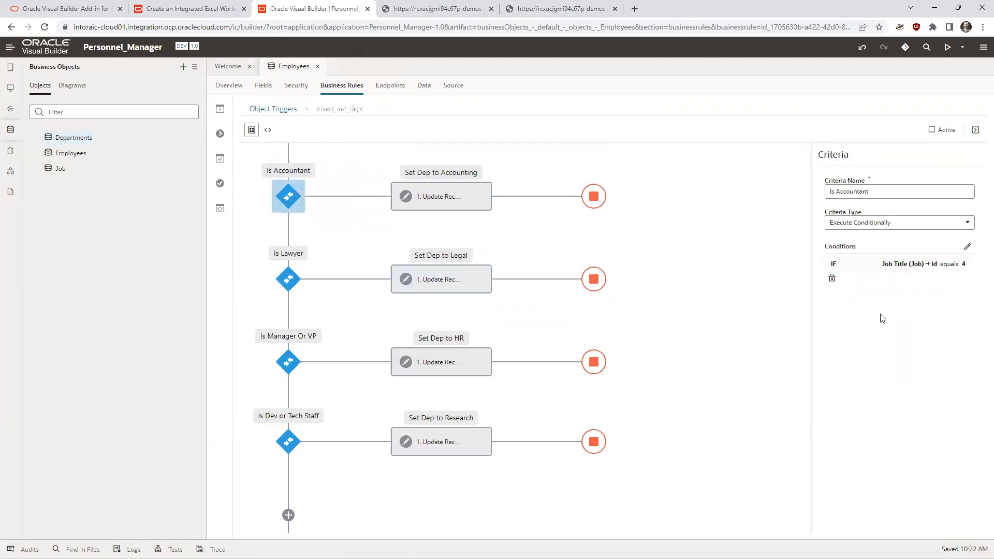
{"action": "left_click", "coordinate": [437, 195]}
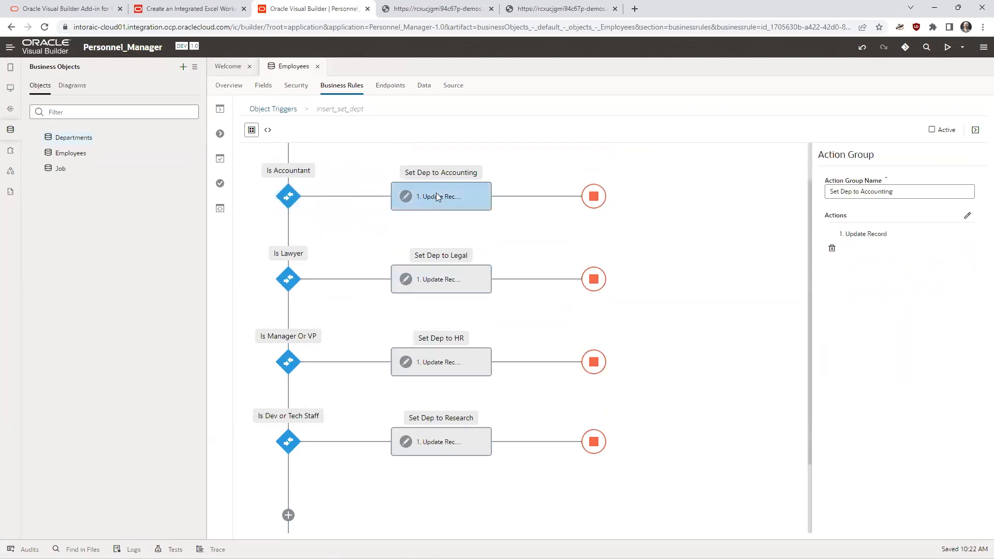
{"action": "left_click", "coordinate": [966, 218]}
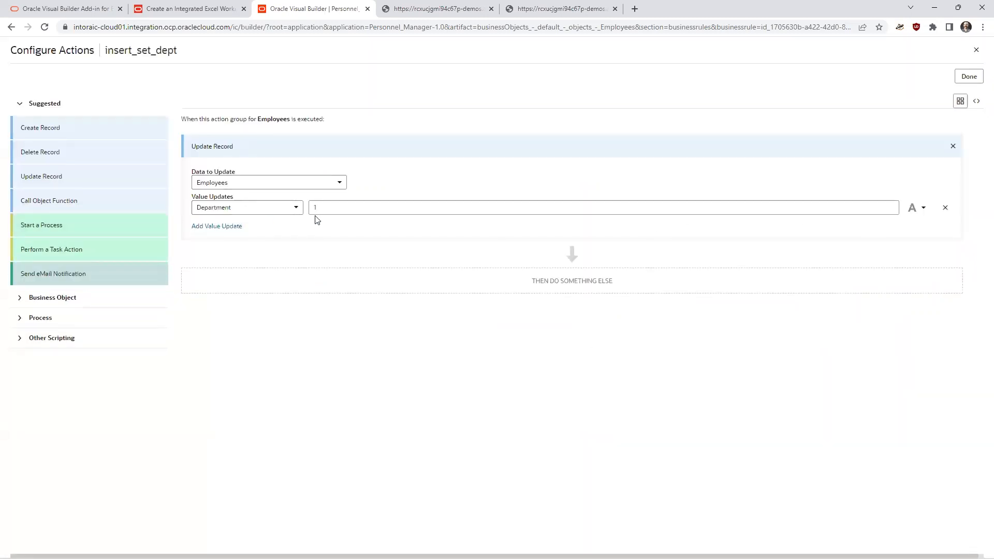
{"action": "left_click", "coordinate": [976, 50]}
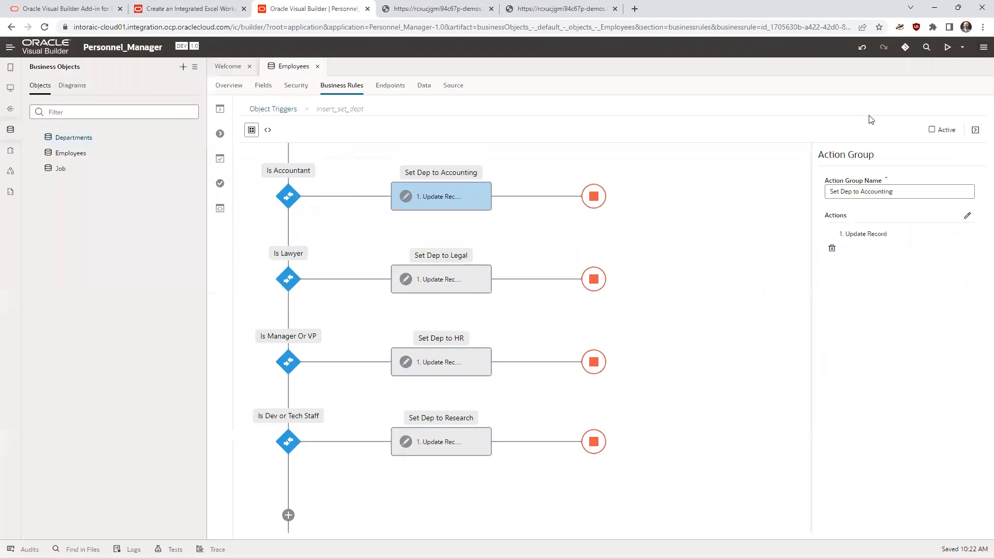
{"action": "scroll", "coordinate": [517, 158], "scroll_direction": "up", "scroll_amount": 2}
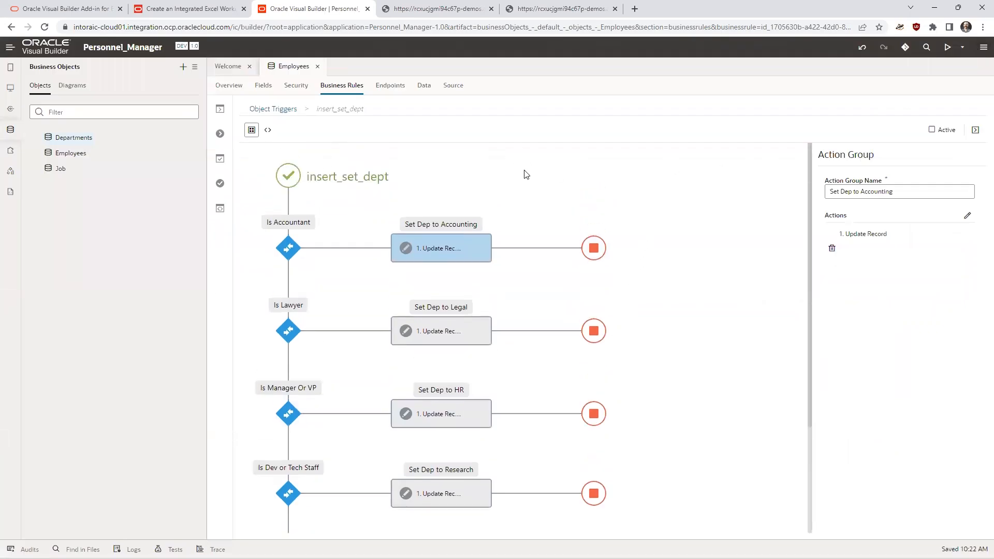
- Return to the Employees object triggers and activate both insert_set_dept and update_set_dept
{"action": "left_click", "coordinate": [266, 110]}
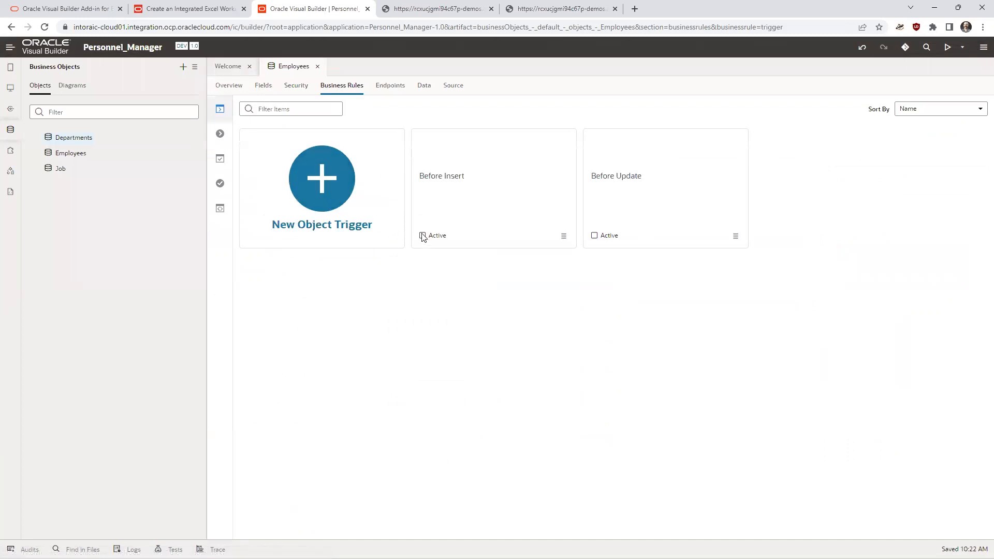
{"action": "left_click", "coordinate": [594, 235]}
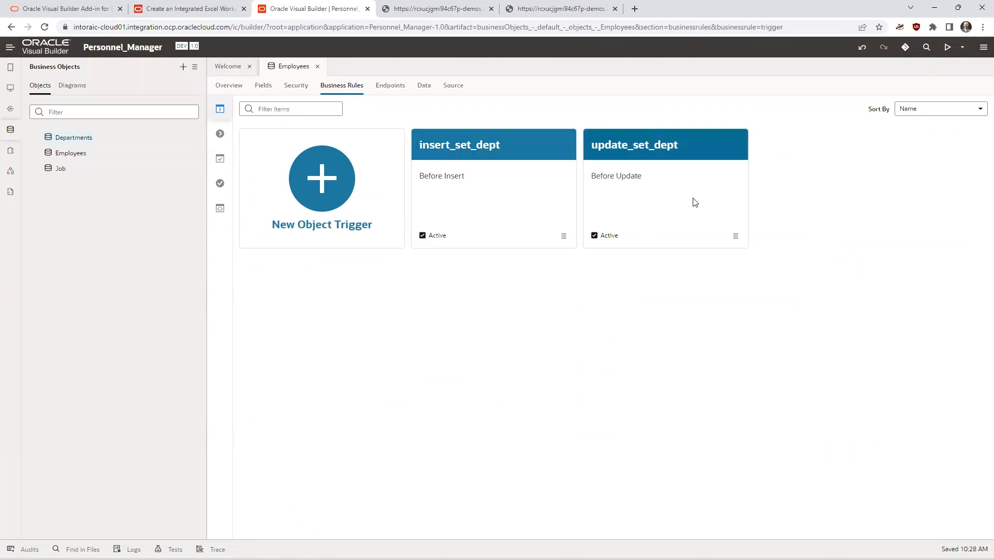
- Switch to employees.xlsx in Excel and download the employee data again with the Salary greater than 10000 search
{"action": "key", "text": "alt+Tab"}
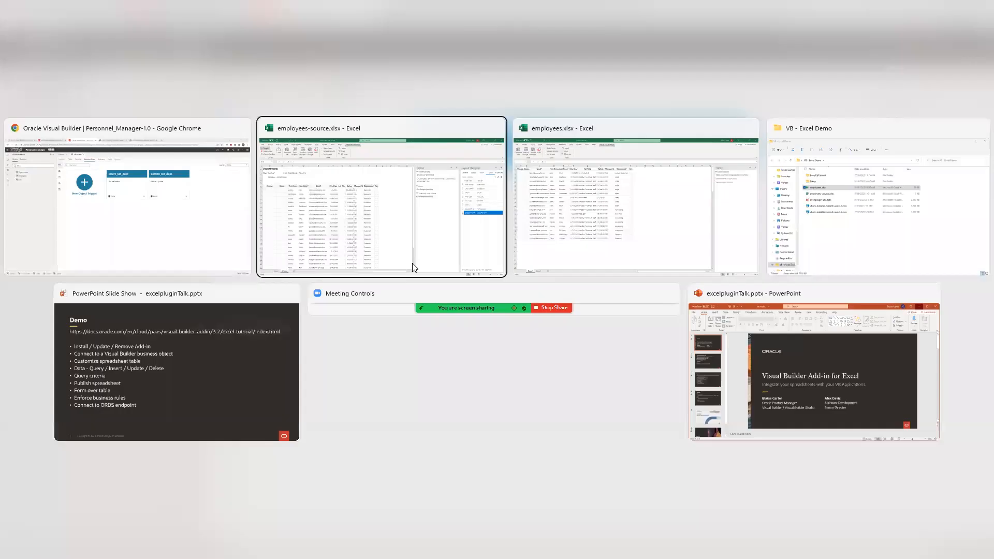
{"action": "key", "text": "alt+Tab"}
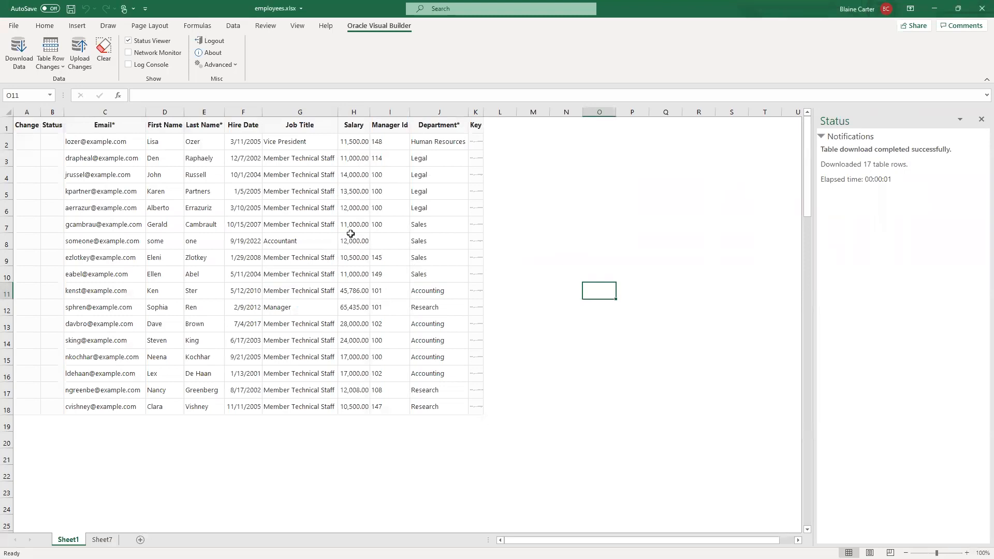
{"action": "left_click", "coordinate": [18, 54]}
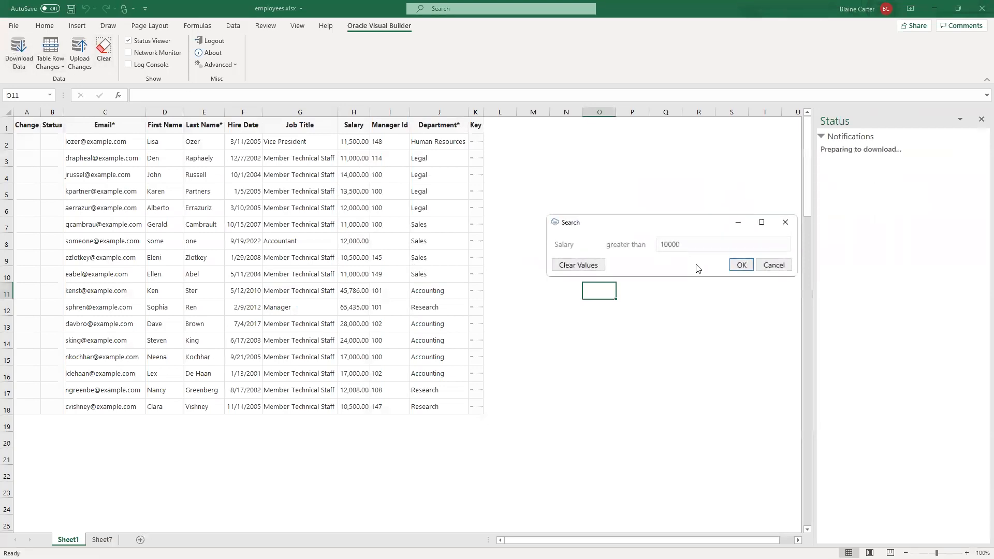
{"action": "left_click", "coordinate": [741, 265]}
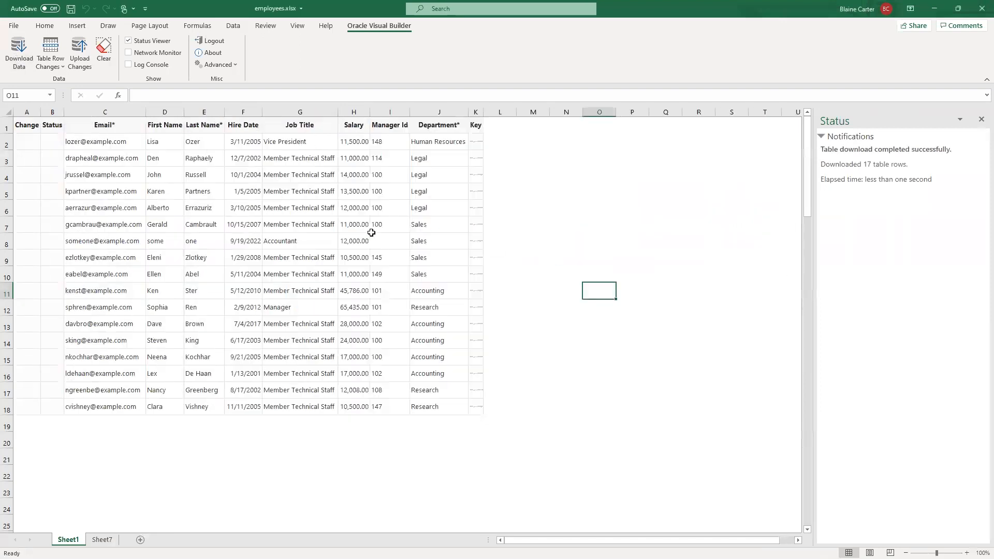
- Change the job title in row 4 to Vice President and upload the change
{"action": "left_click", "coordinate": [291, 175]}
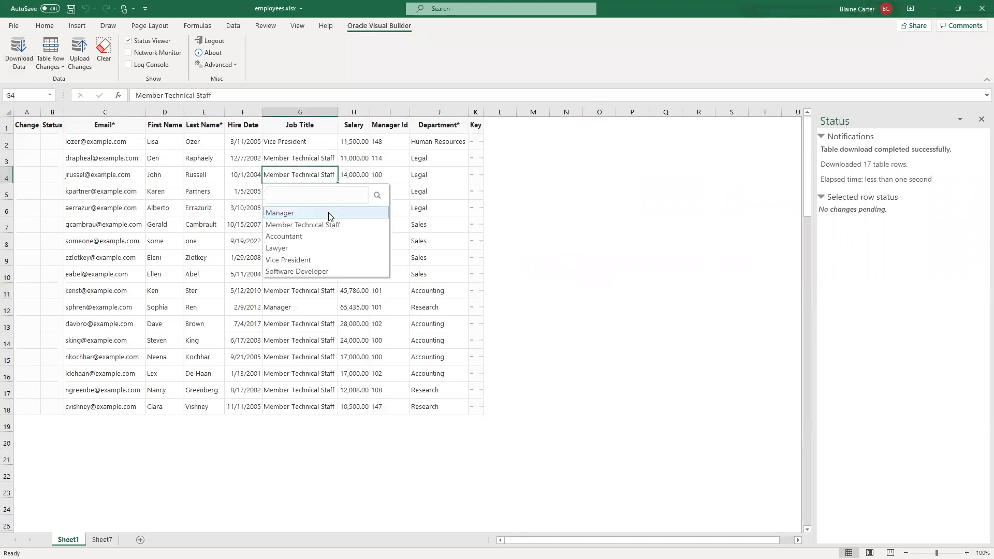
{"action": "left_click", "coordinate": [322, 261]}
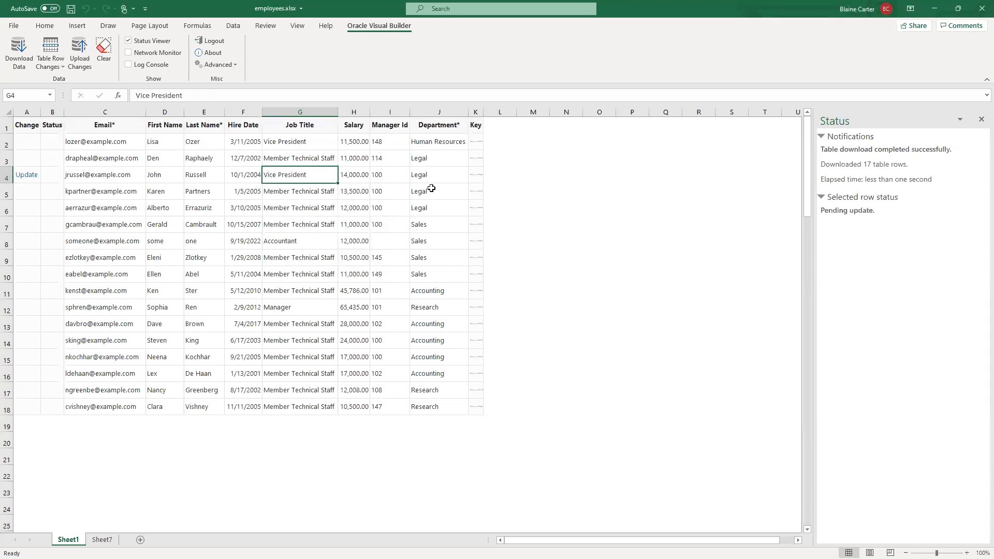
{"action": "left_click", "coordinate": [79, 52]}
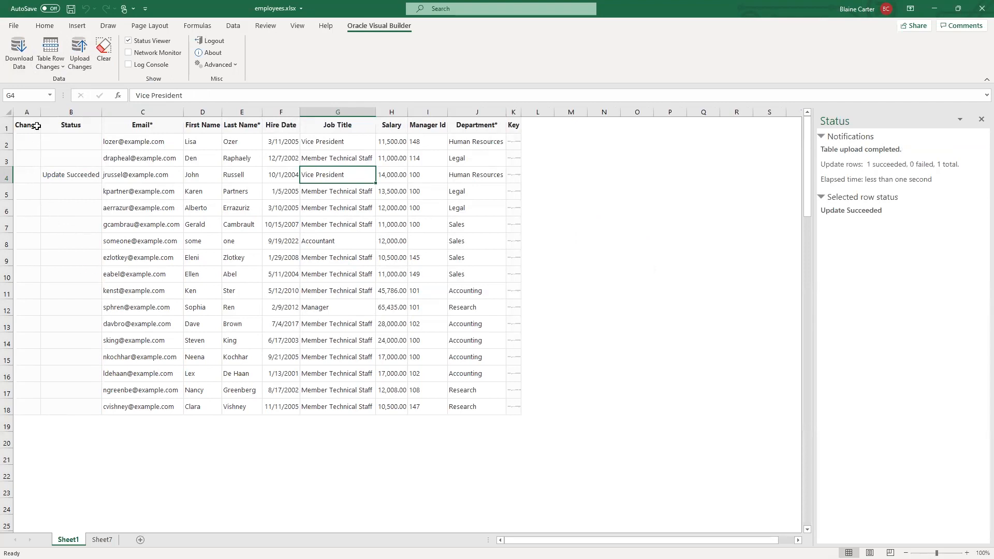
- Insert a blank row at row 6 of the employee table
{"action": "left_click", "coordinate": [13, 205]}
{"action": "right_click", "coordinate": [14, 206]}
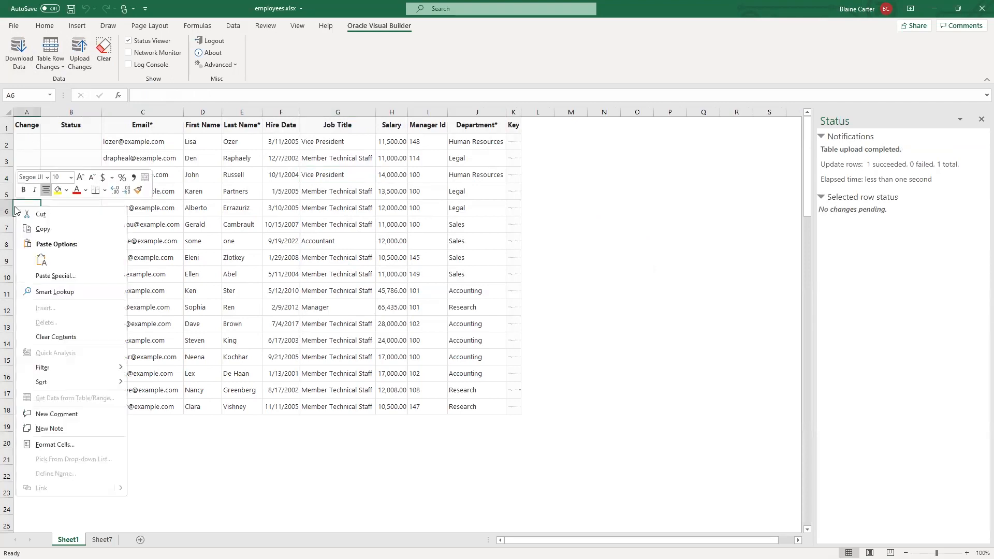
{"action": "left_click", "coordinate": [5, 211]}
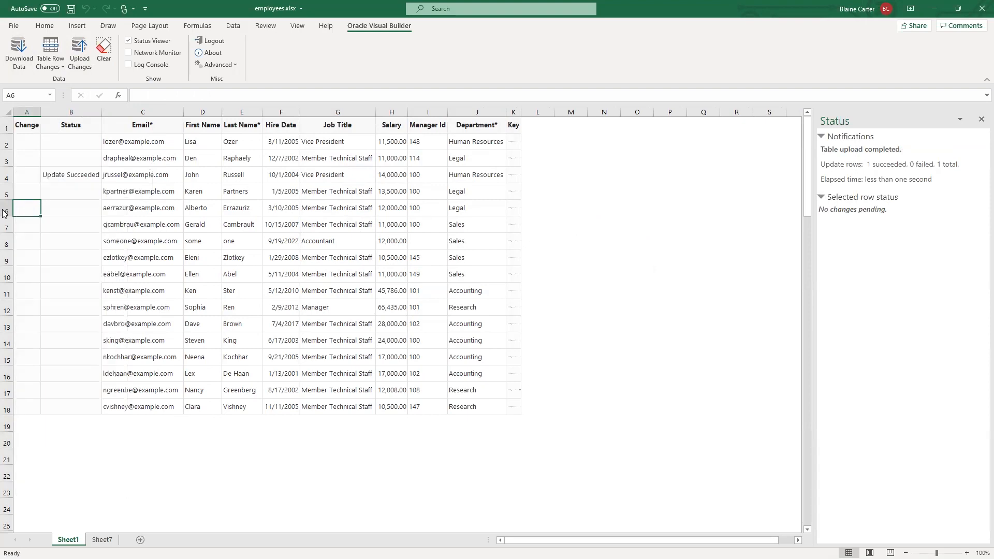
{"action": "right_click", "coordinate": [5, 211]}
{"action": "left_click", "coordinate": [51, 296]}
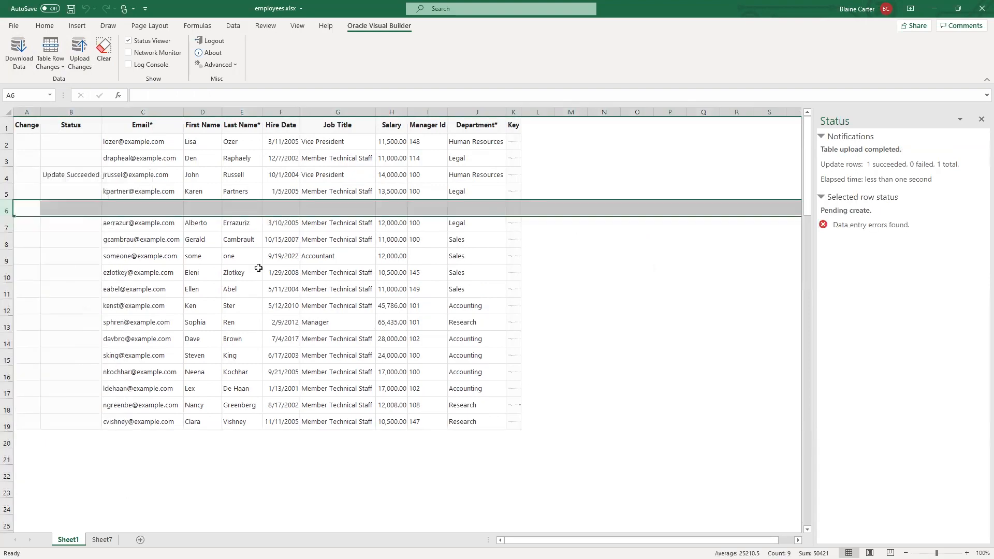
- Enter the new employee's e-mail, first name and last name in row 6
{"action": "left_click", "coordinate": [149, 207]}
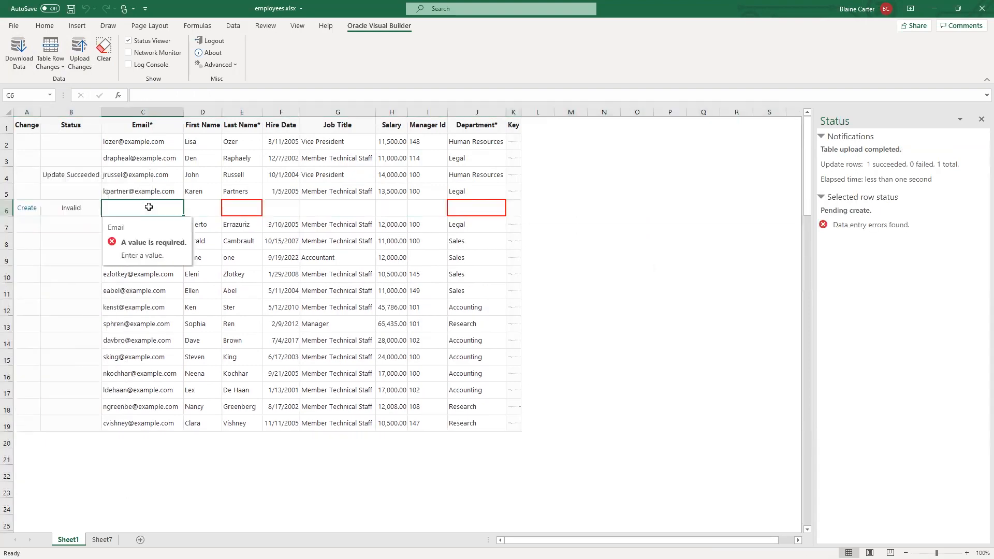
{"action": "type", "text": "x"}
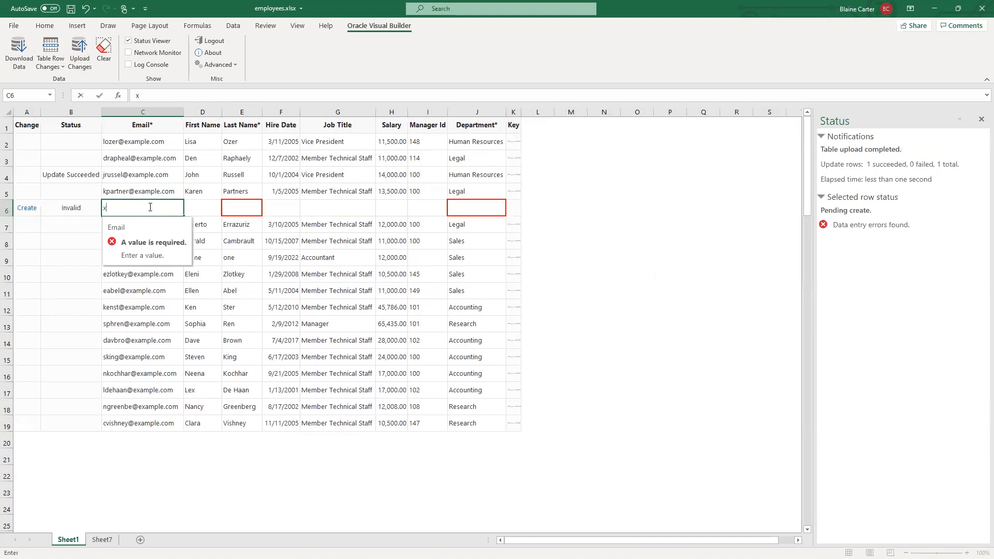
{"action": "type", "text": "@example.com"}
{"action": "key", "text": "Tab"}
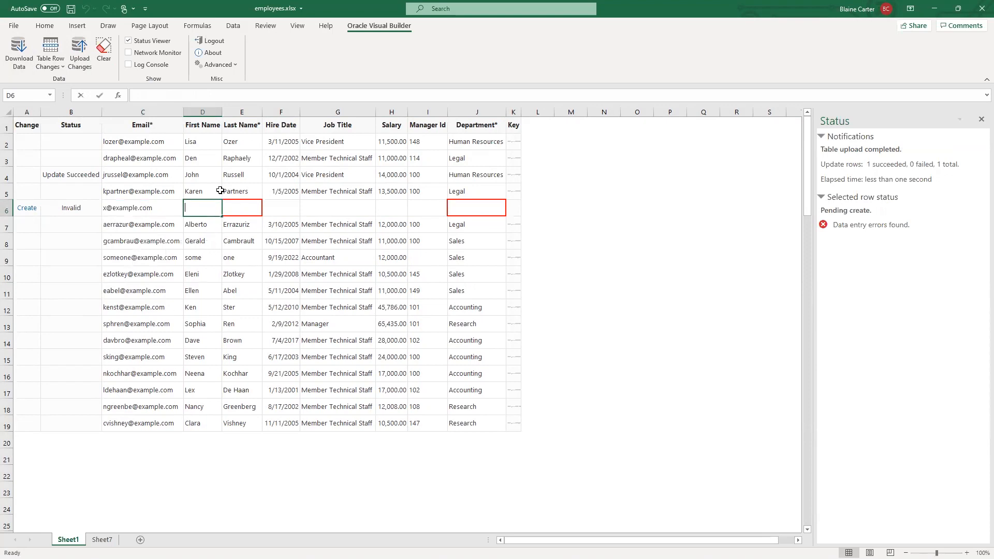
{"action": "type", "text": "x"}
{"action": "left_click", "coordinate": [250, 207]}
{"action": "type", "text": "x"}
- Set the new employee's department to Accounting and job title to Software Developer in row 6
{"action": "left_click", "coordinate": [486, 208]}
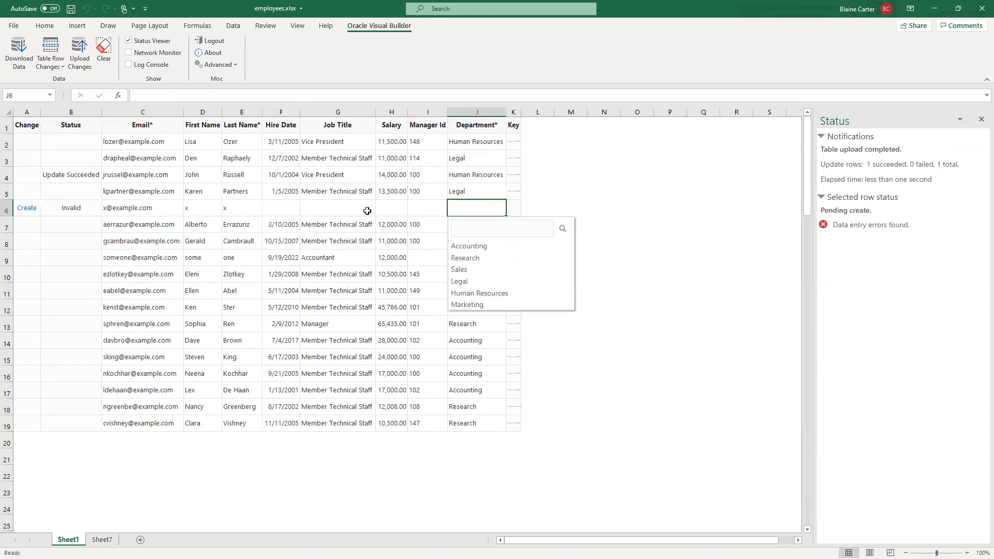
{"action": "left_click", "coordinate": [499, 247]}
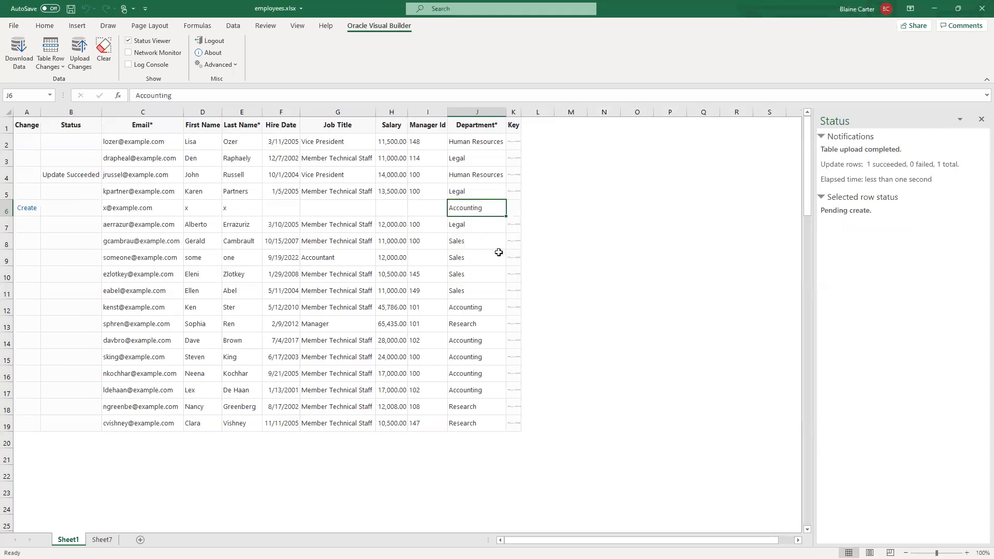
{"action": "left_click", "coordinate": [333, 208]}
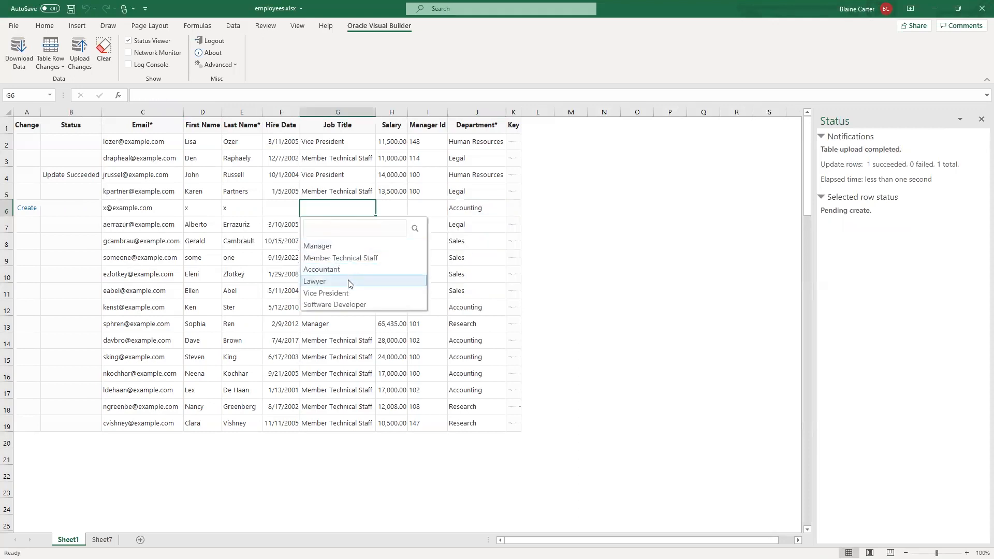
{"action": "left_click", "coordinate": [354, 304]}
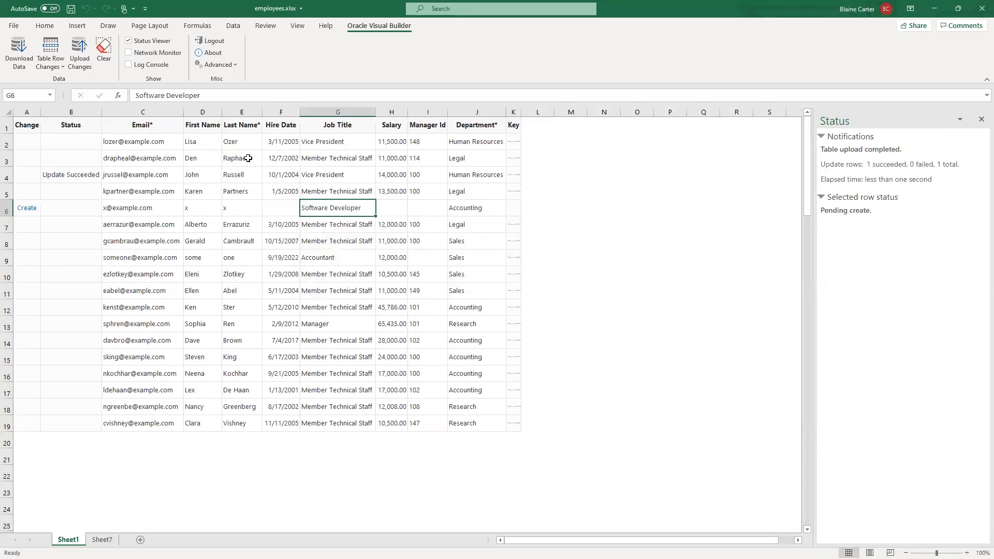
- Upload the pending new employee in row 6 and check that row's department value
{"action": "left_click", "coordinate": [80, 55]}
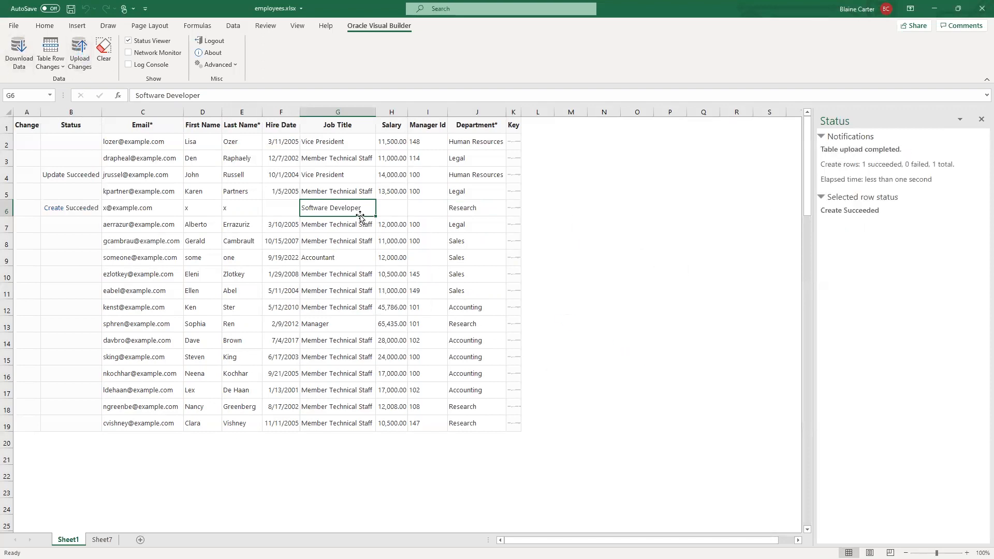
{"action": "left_click", "coordinate": [474, 214]}
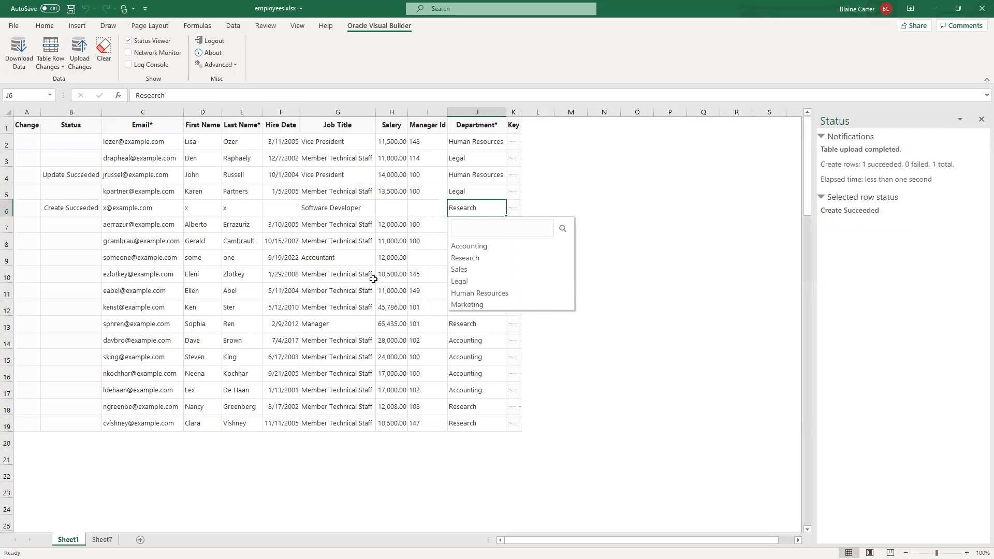
{"action": "left_click", "coordinate": [390, 273]}
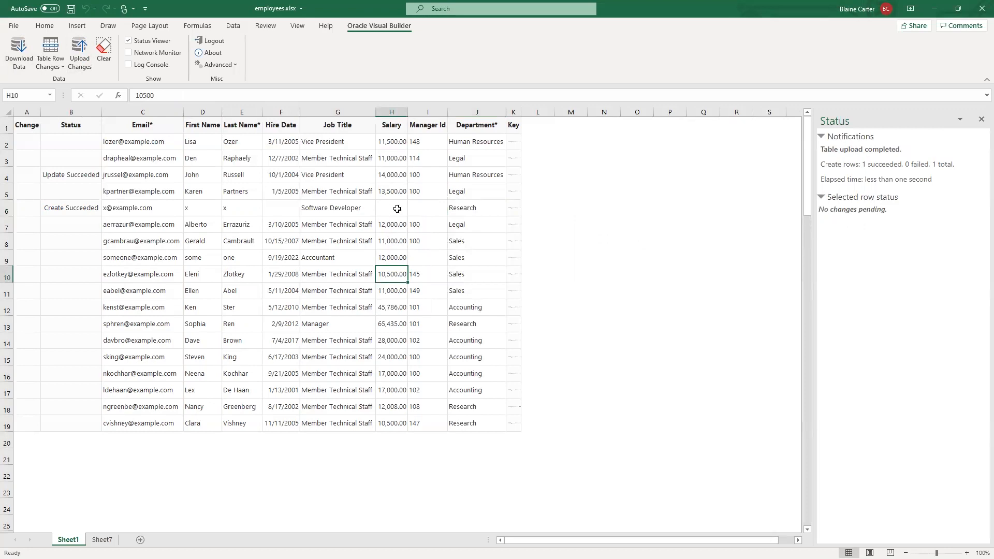
- Switch to the employees-source.xlsx workbook in Excel and add a new blank worksheet
{"action": "key", "text": "alt+Tab"}
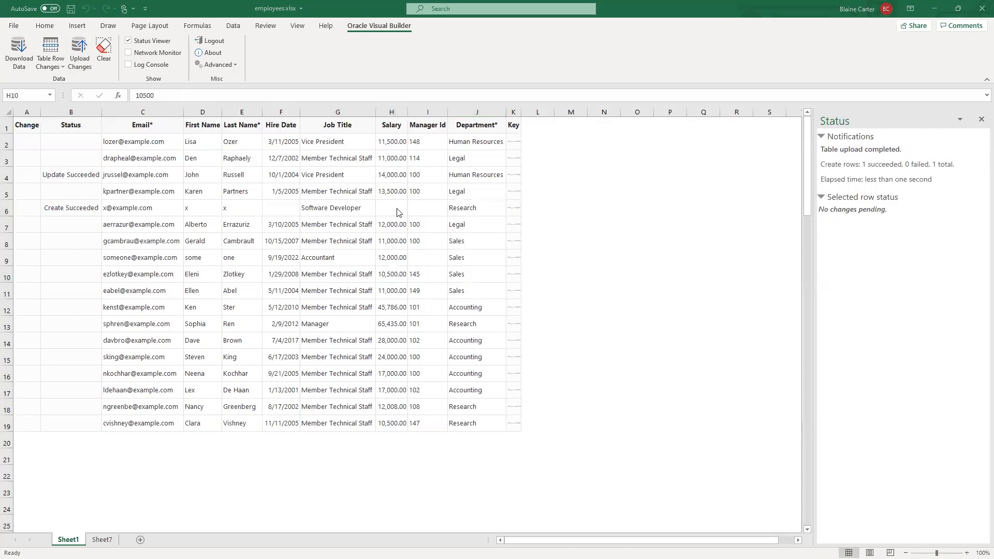
{"action": "key", "text": "alt+Tab"}
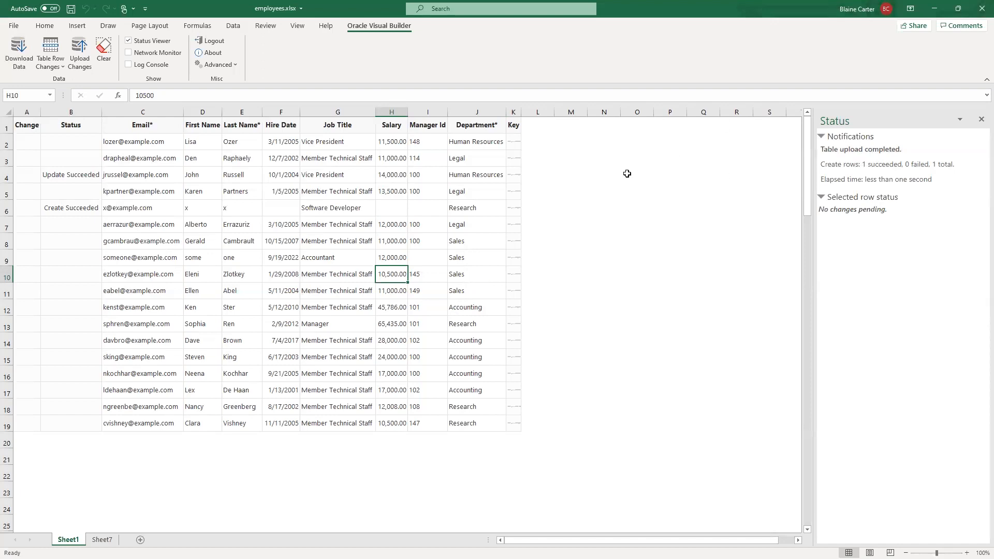
{"action": "key", "text": "alt+Tab"}
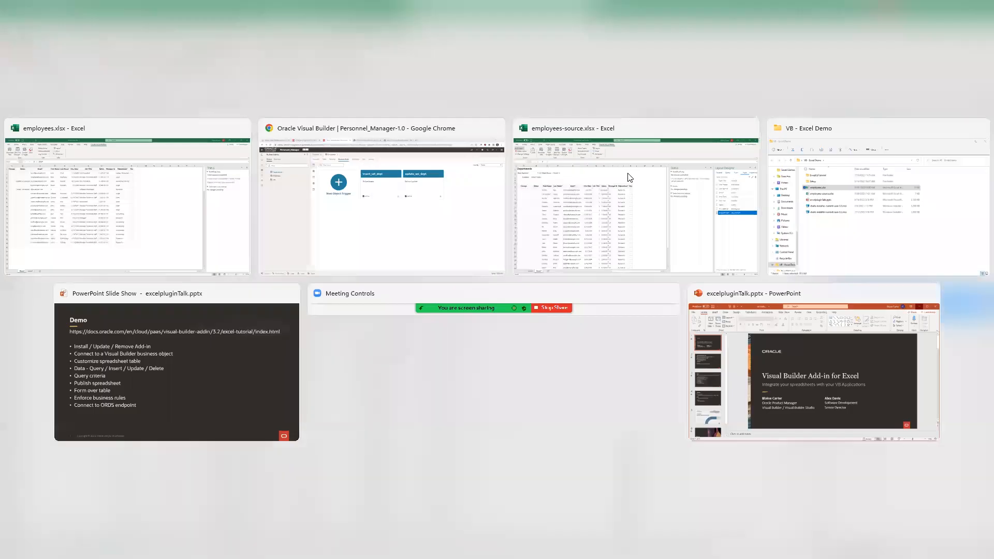
{"action": "left_click", "coordinate": [628, 176]}
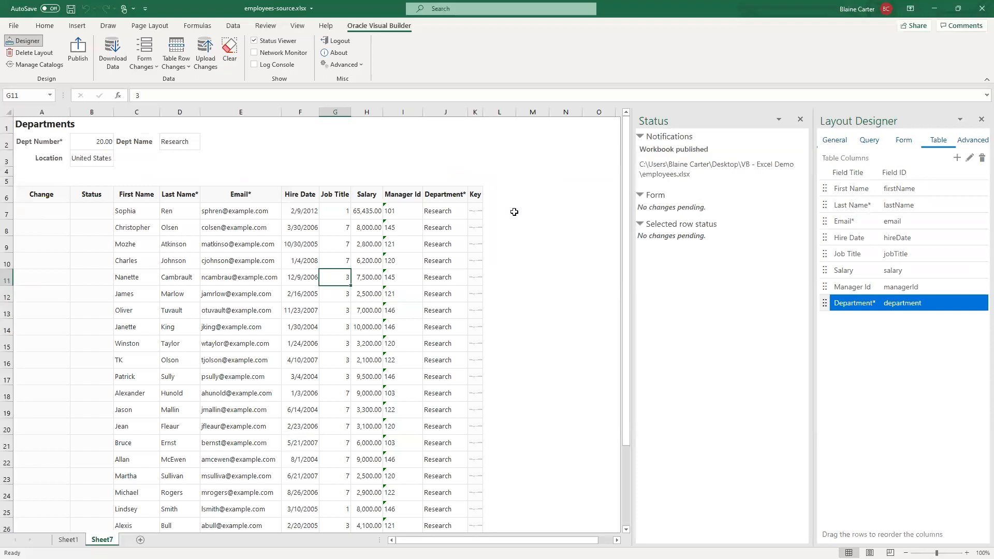
{"action": "left_click", "coordinate": [525, 166]}
{"action": "left_click", "coordinate": [435, 165]}
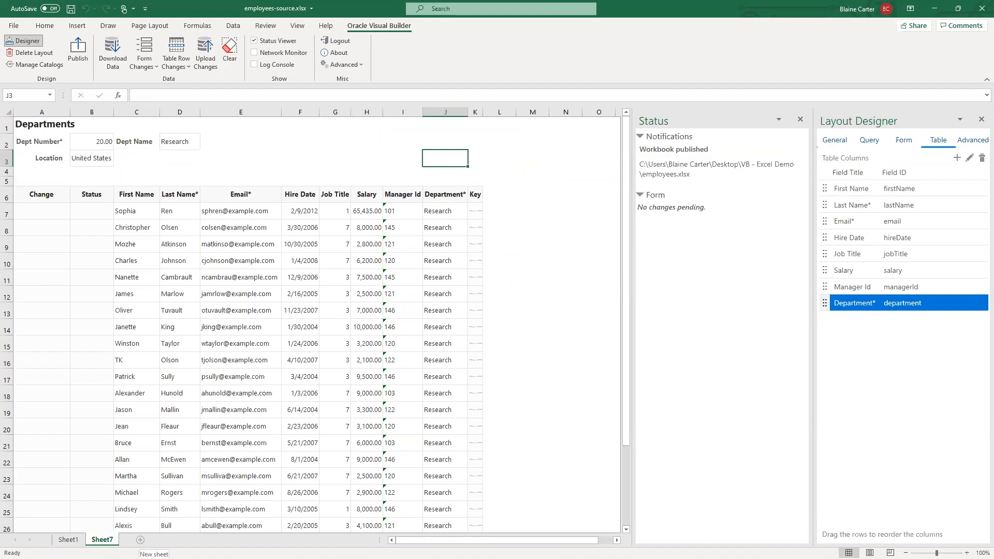
{"action": "left_click", "coordinate": [140, 540]}
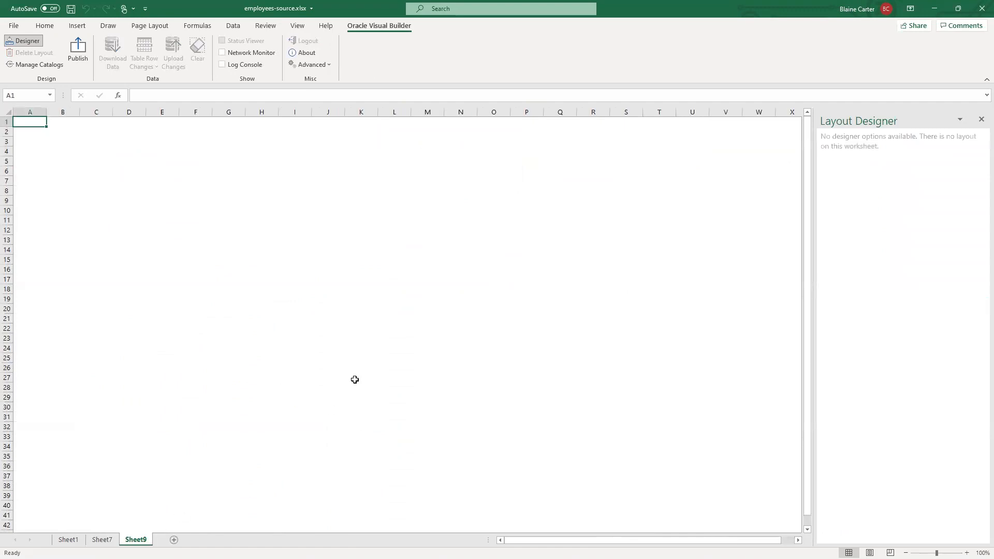
- Switch to Chrome and view the JSON response of the ORDS exceldemo/dogs endpoint
{"action": "key", "text": "alt+Tab"}
{"action": "key", "text": "alt+Tab"}
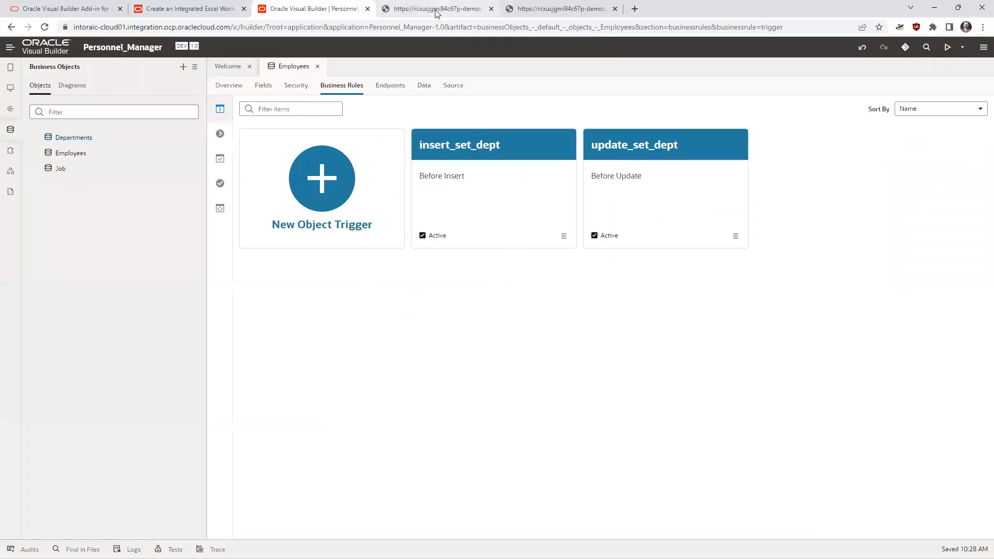
{"action": "left_click", "coordinate": [441, 11]}
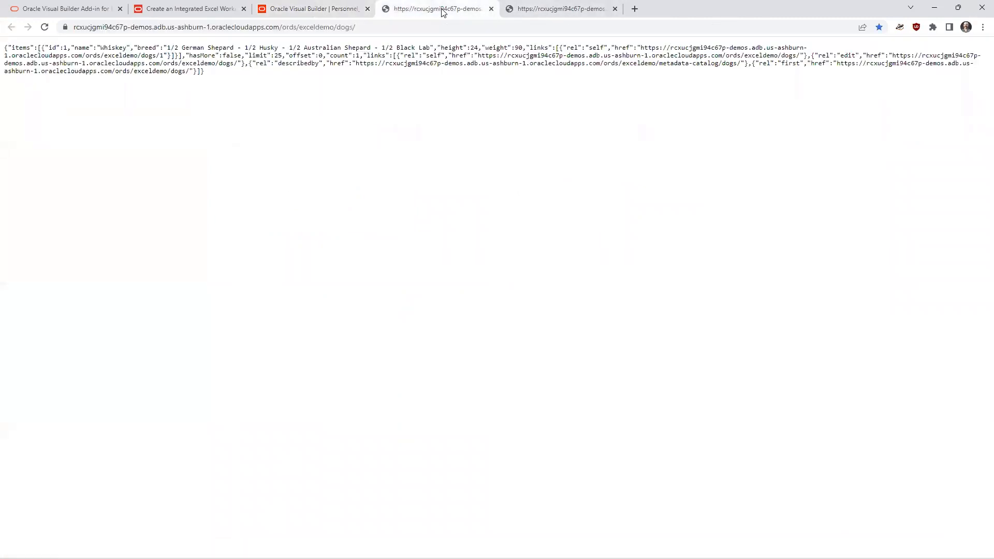
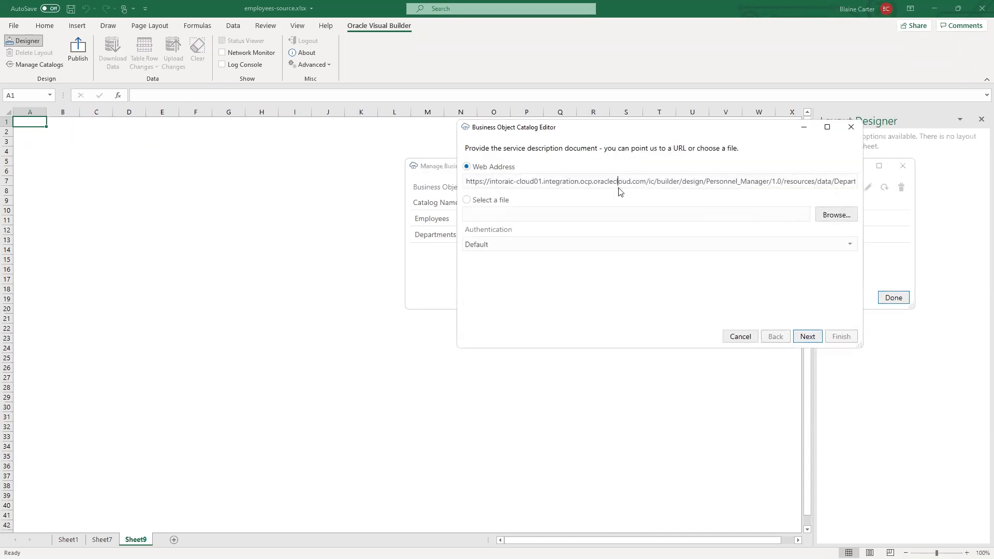
- Replace the new catalog's service description web address with the ORDS exceldemo/open-api-catalog/dogs/ URL
{"action": "triple_click", "coordinate": [618, 187]}
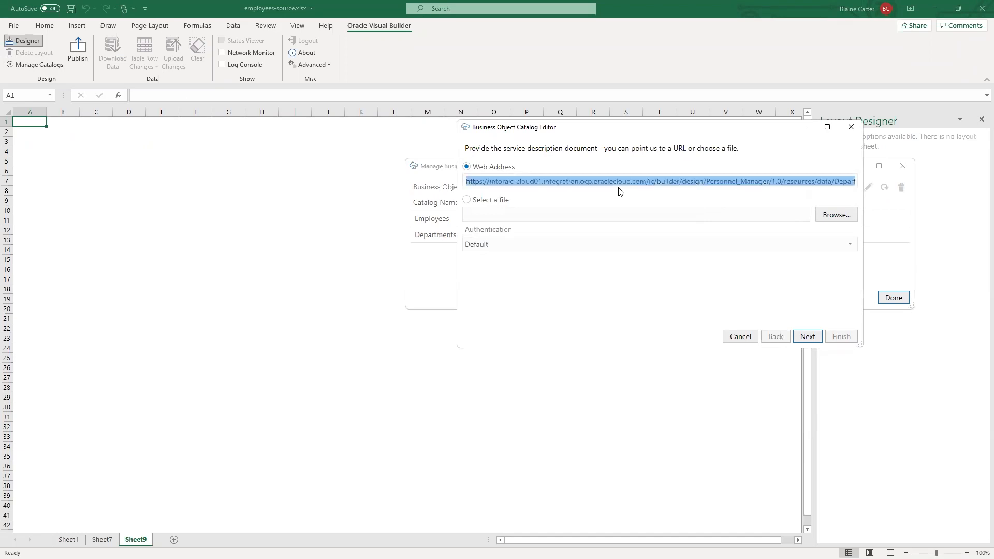
{"action": "key", "text": "BackSpace"}
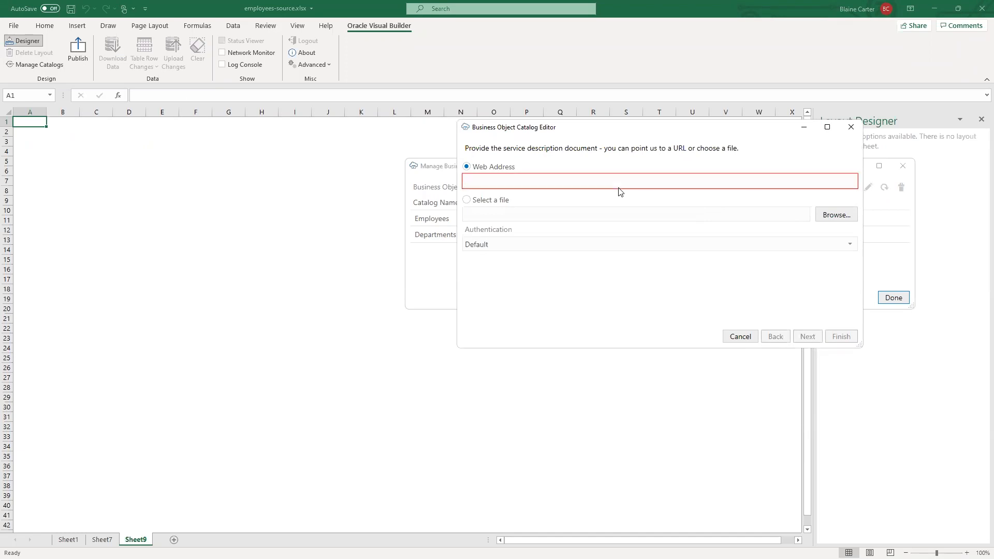
{"action": "type", "text": "https://rcxucjgmi94c67p-demos.adb.us-ashburn-1.oraclecloudapps.com/ords/exceldemo/open-api-catalog/dogs/"}
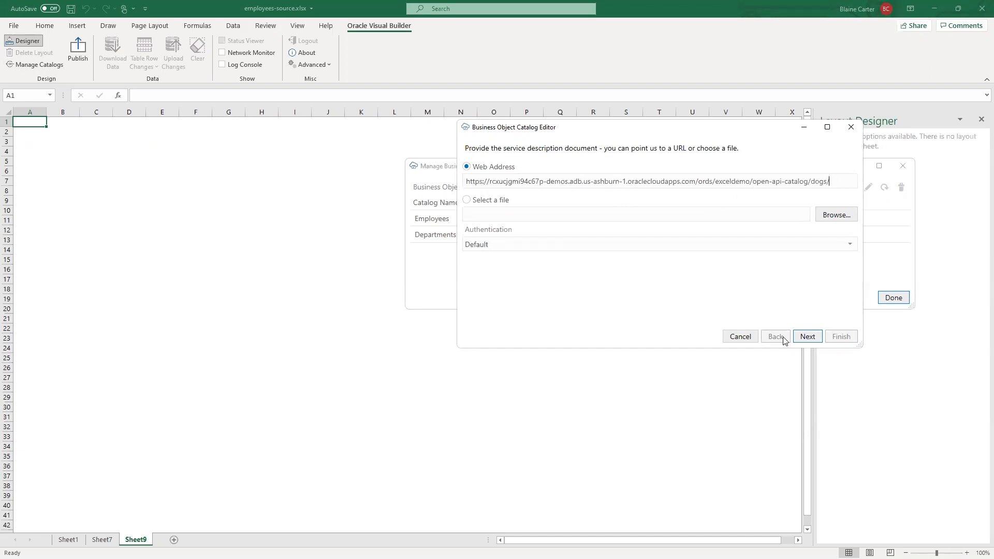
{"action": "left_click", "coordinate": [807, 338]}
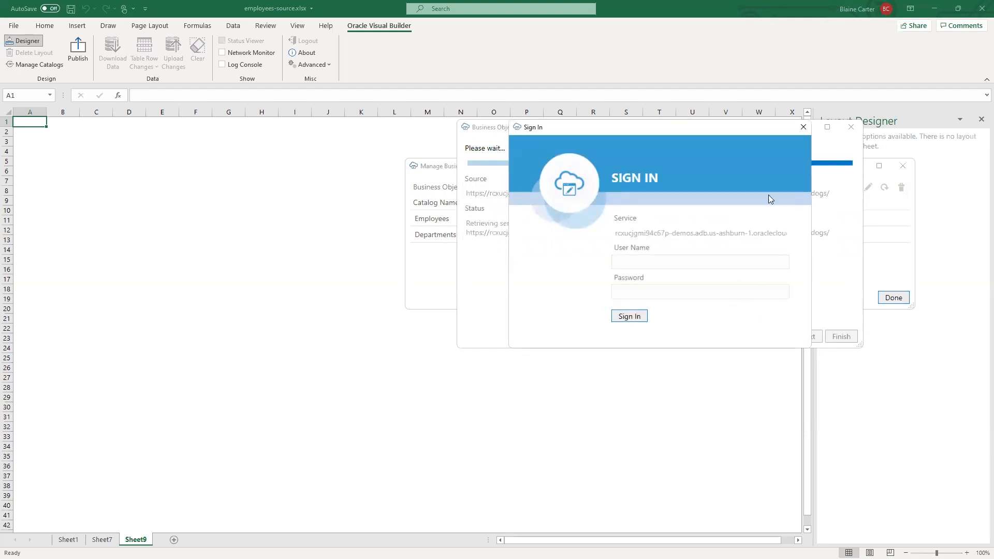
{"action": "left_click", "coordinate": [803, 127]}
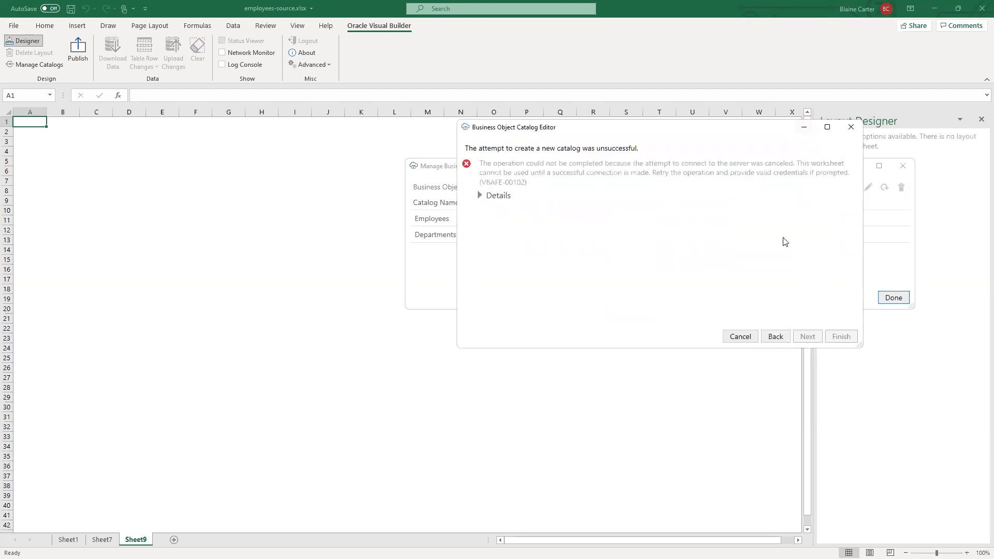
{"action": "left_click", "coordinate": [775, 336]}
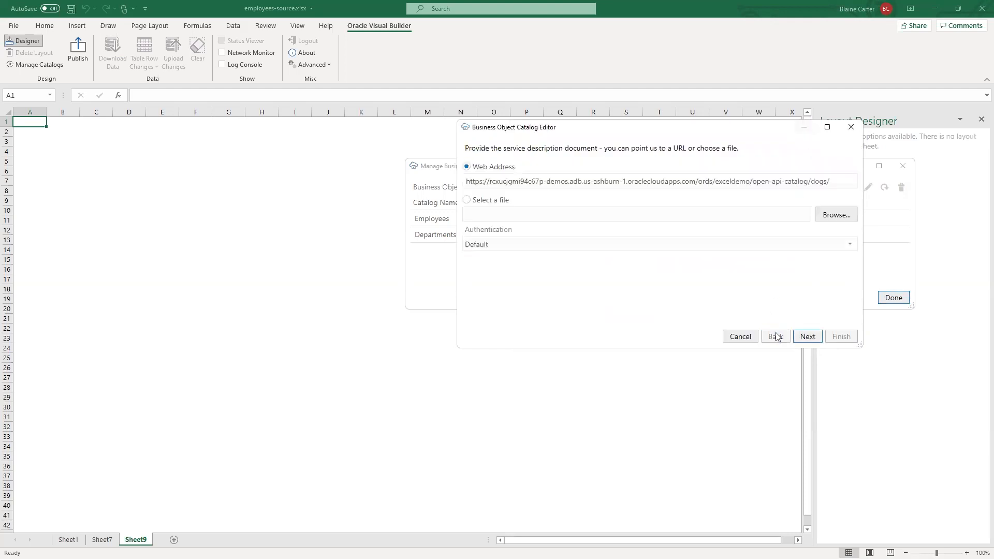
- Set the catalog's authentication to No Authentication and finish creating the ORDS generated API for DOGS catalog
{"action": "left_click", "coordinate": [577, 247]}
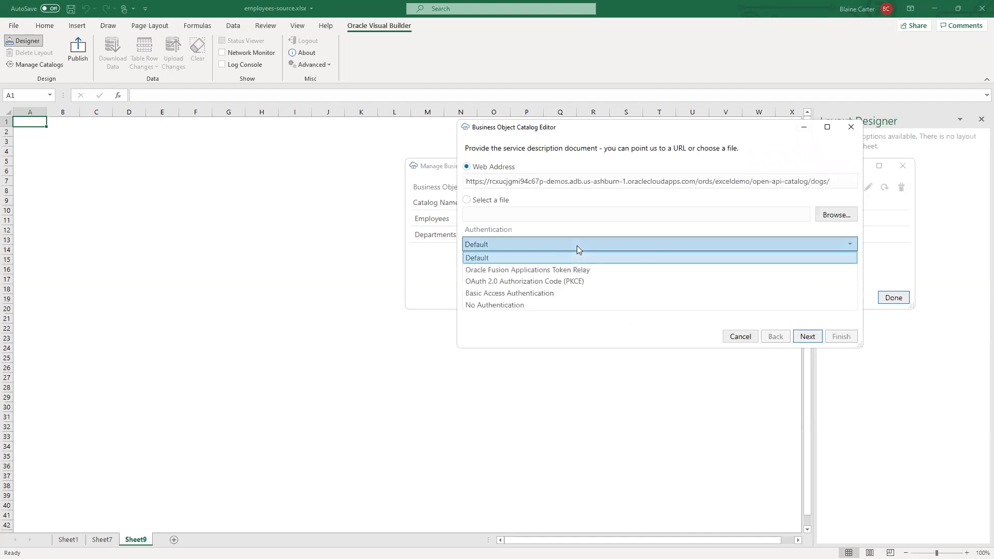
{"action": "left_click", "coordinate": [581, 306]}
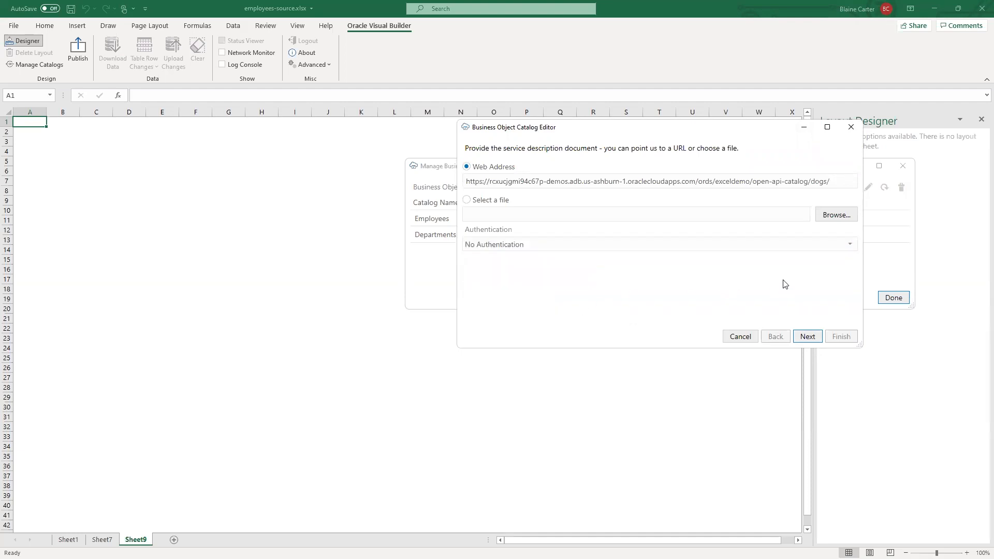
{"action": "left_click", "coordinate": [806, 337]}
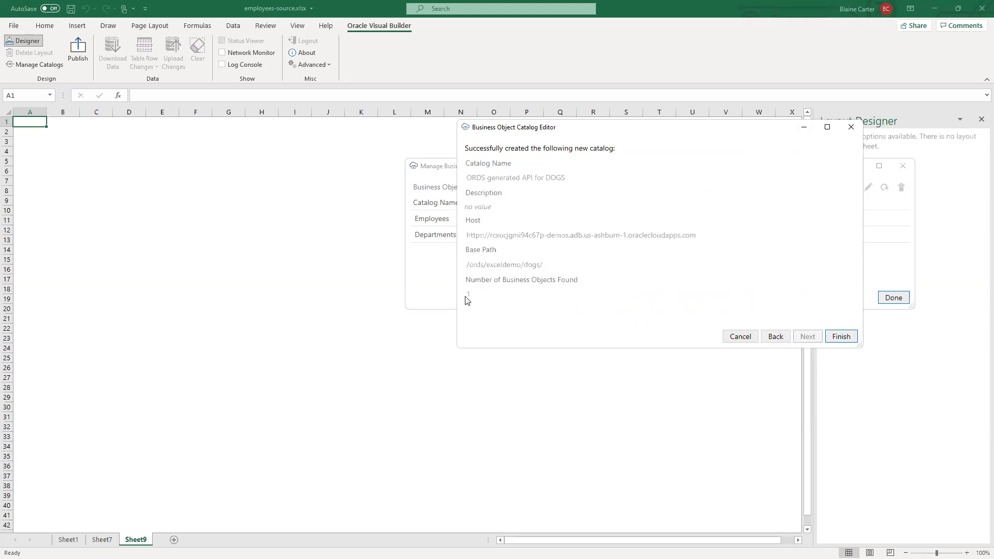
{"action": "left_click", "coordinate": [844, 337]}
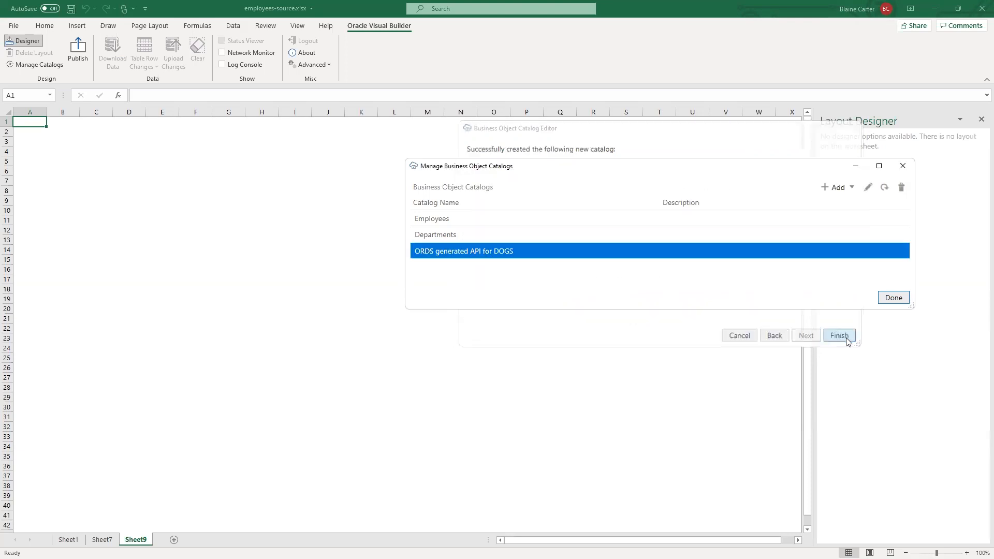
{"action": "left_click", "coordinate": [903, 165]}
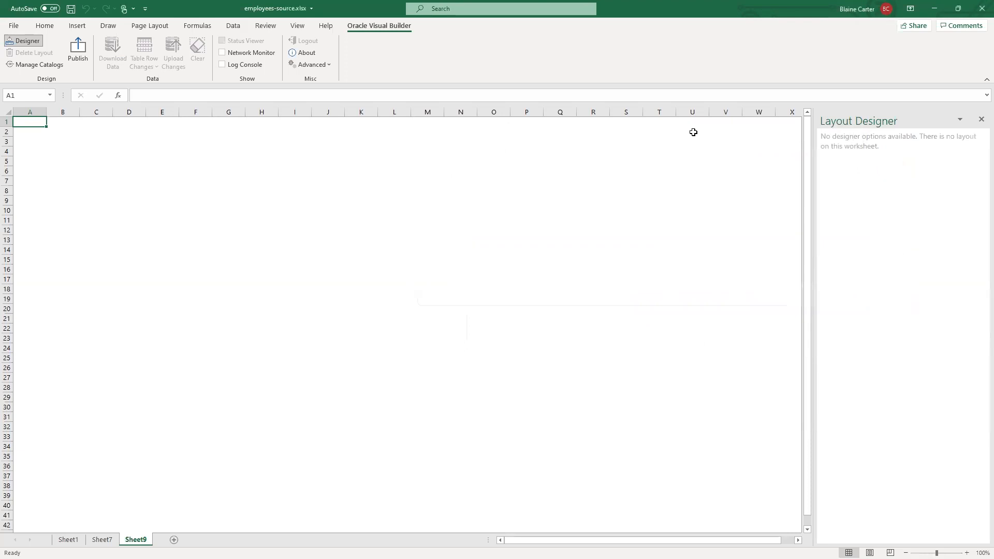
- Create a Table Layout on Sheet9 from the / business object of the ORDS generated API for DOGS catalog and download its data
{"action": "left_click", "coordinate": [25, 41]}
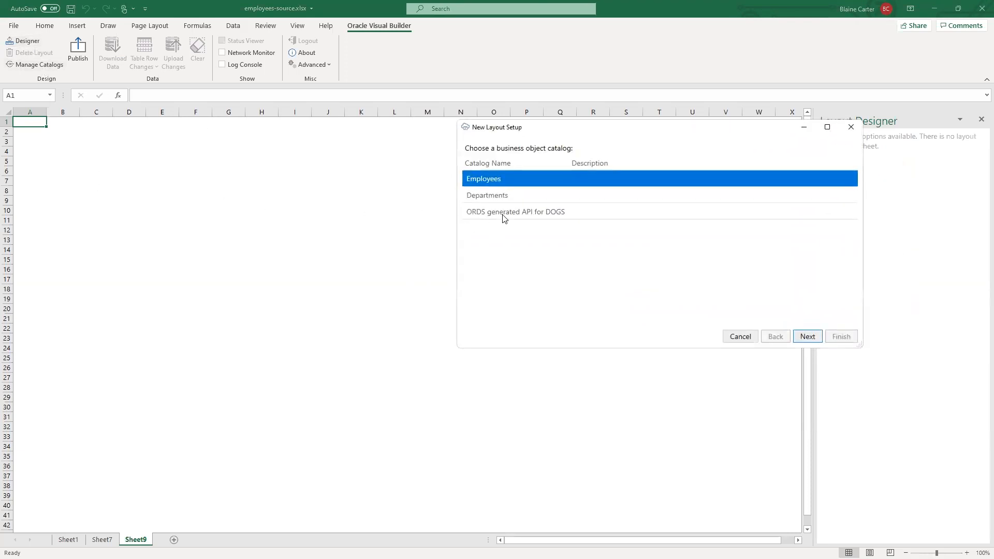
{"action": "left_click", "coordinate": [505, 215]}
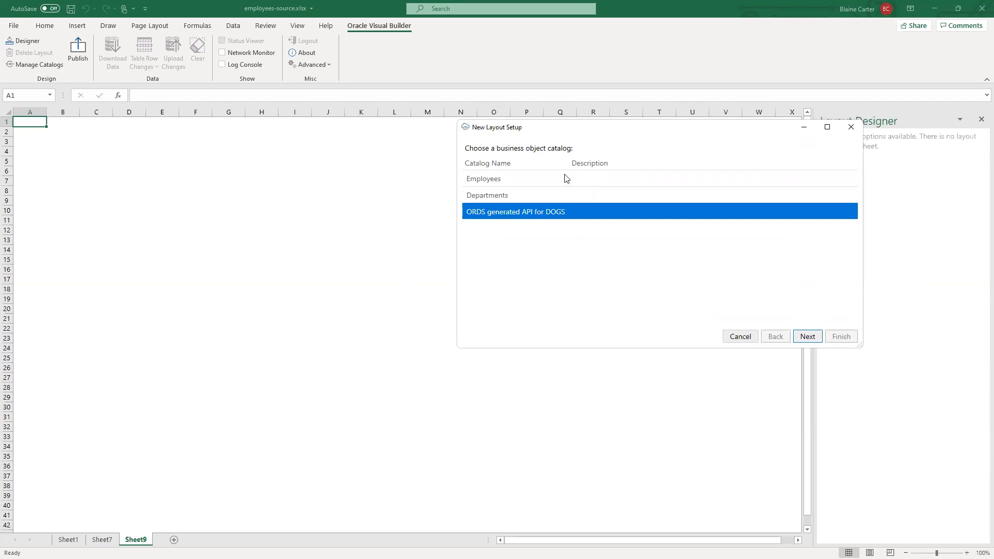
{"action": "left_click", "coordinate": [806, 337]}
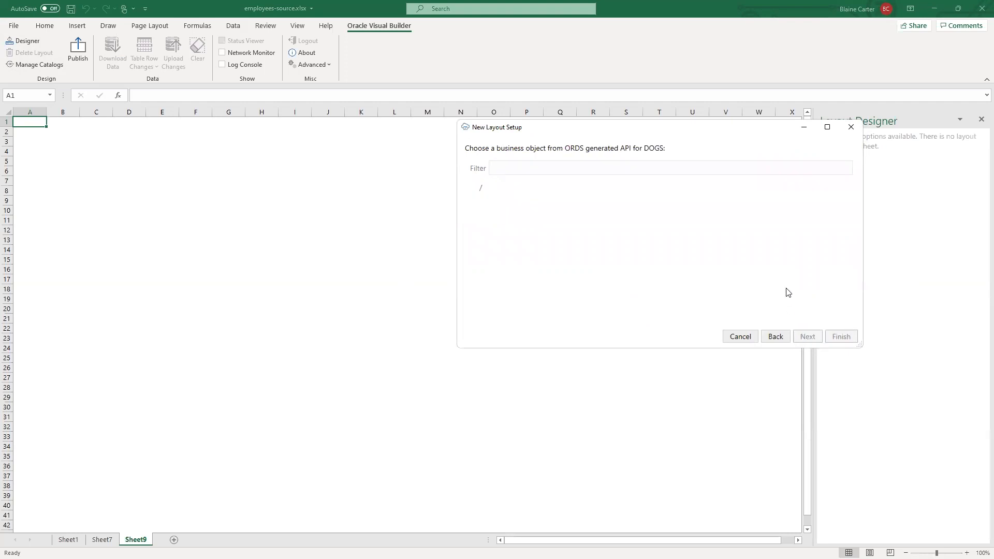
{"action": "left_click", "coordinate": [482, 191]}
{"action": "left_click", "coordinate": [813, 337]}
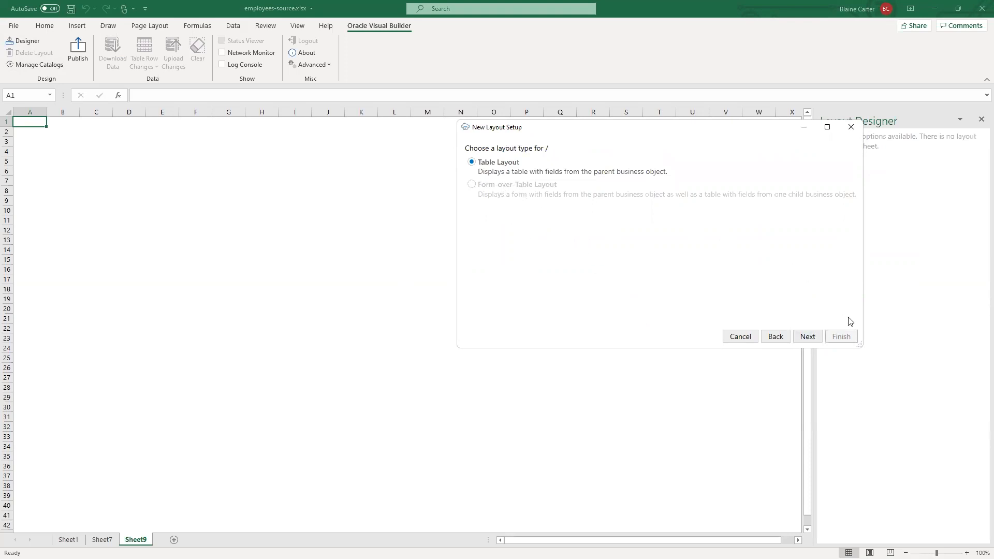
{"action": "left_click", "coordinate": [807, 337]}
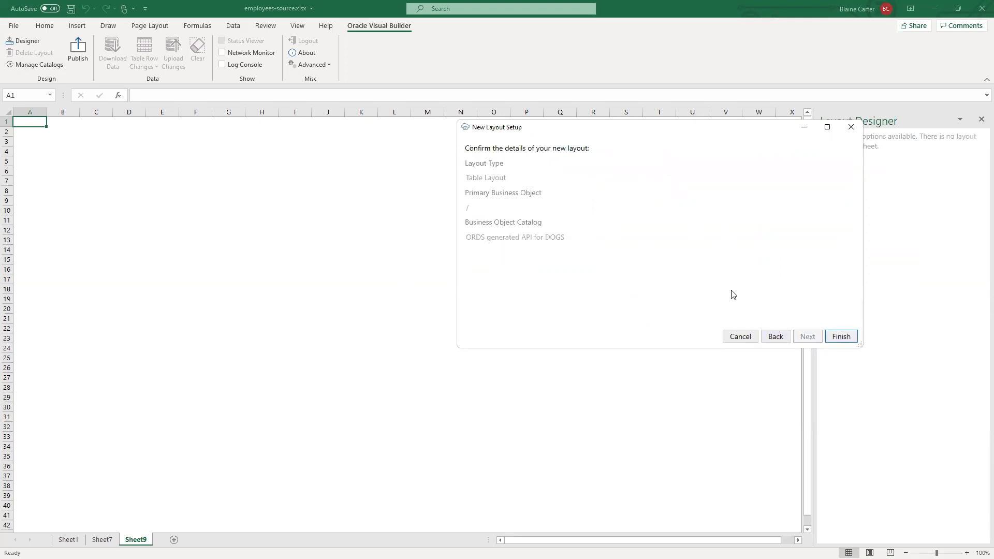
{"action": "left_click", "coordinate": [840, 337]}
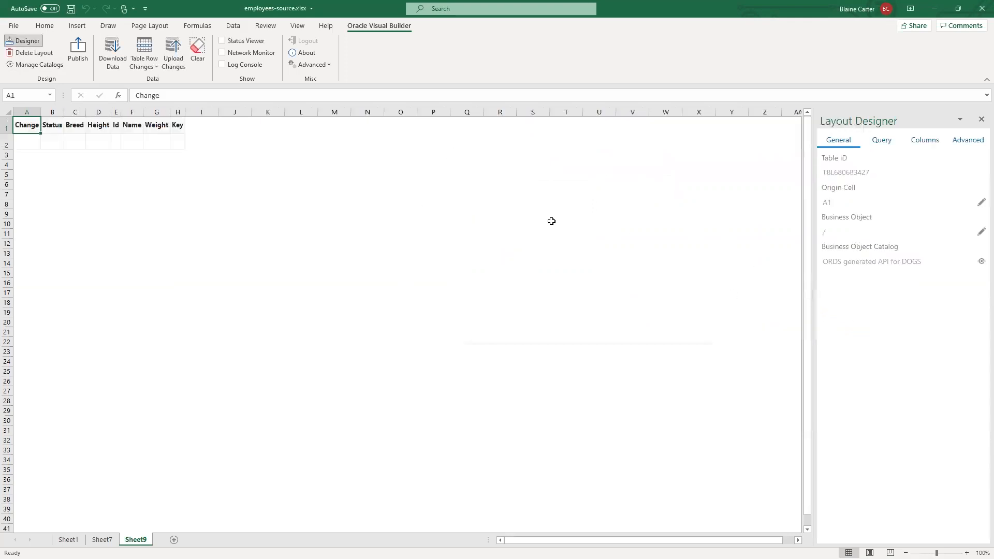
{"action": "left_click", "coordinate": [111, 54]}
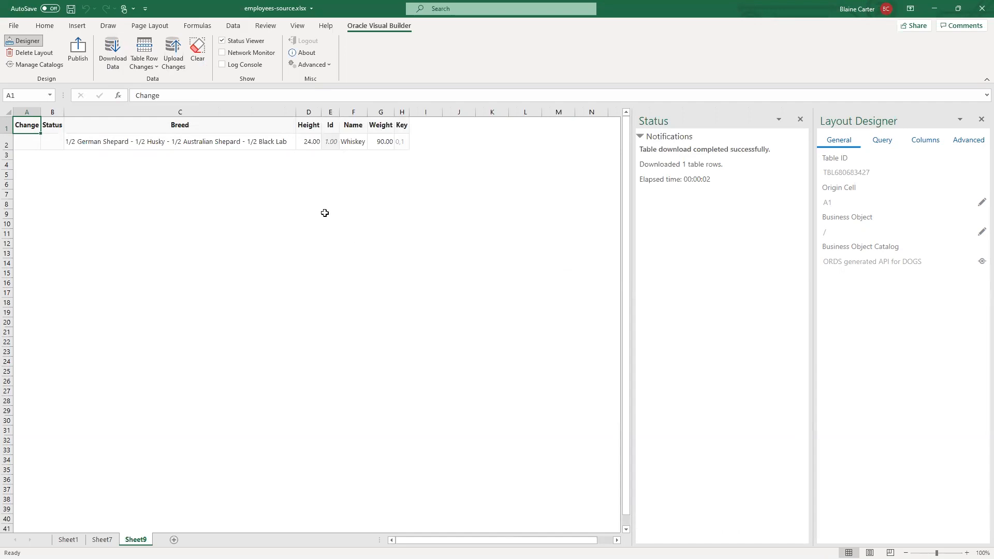
- Set Whiskey's weight to 93 in the dogs table and upload the change
{"action": "left_click", "coordinate": [382, 143]}
{"action": "double_click", "coordinate": [381, 141]}
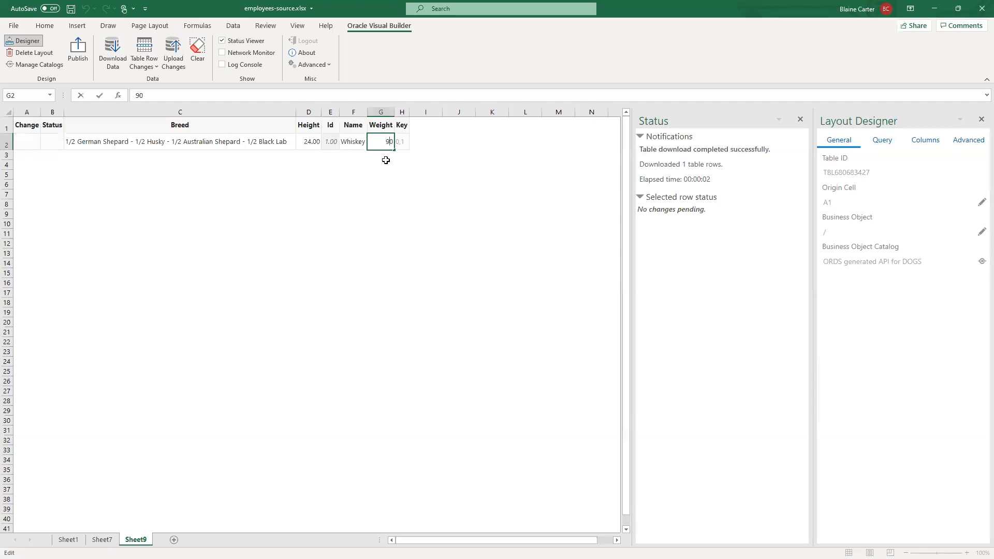
{"action": "key", "text": "BackSpace"}
{"action": "type", "text": "3"}
{"action": "left_click", "coordinate": [400, 214]}
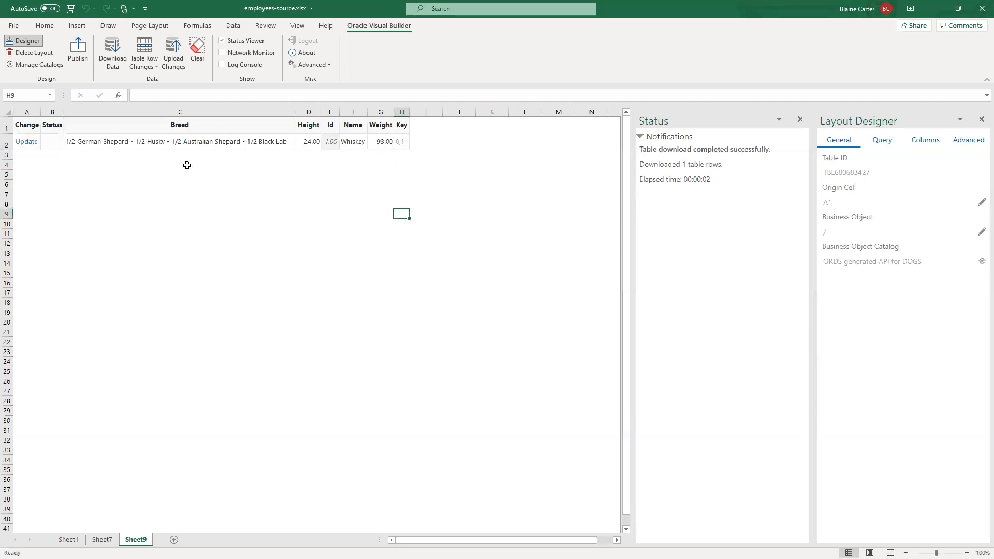
{"action": "left_click", "coordinate": [175, 51]}
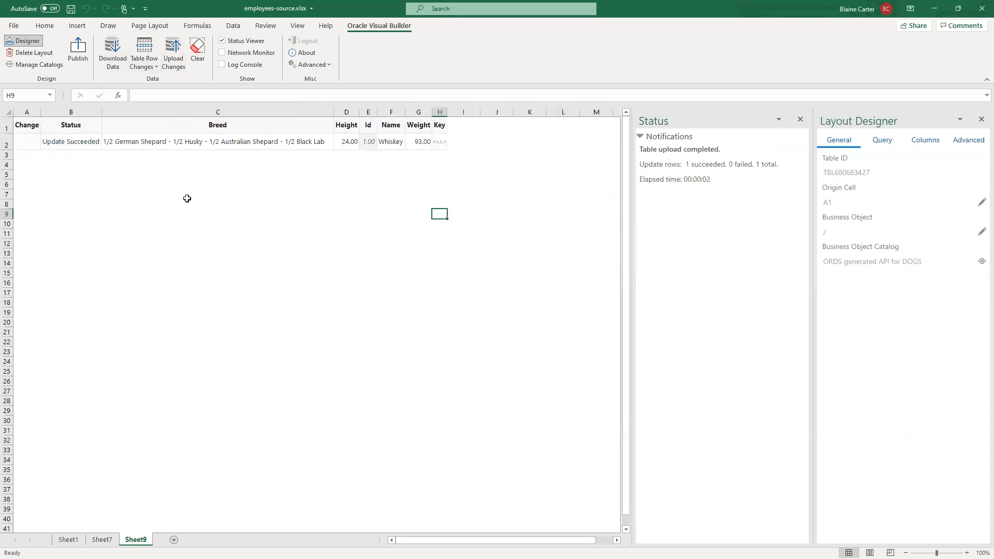
{"action": "left_click", "coordinate": [363, 262]}
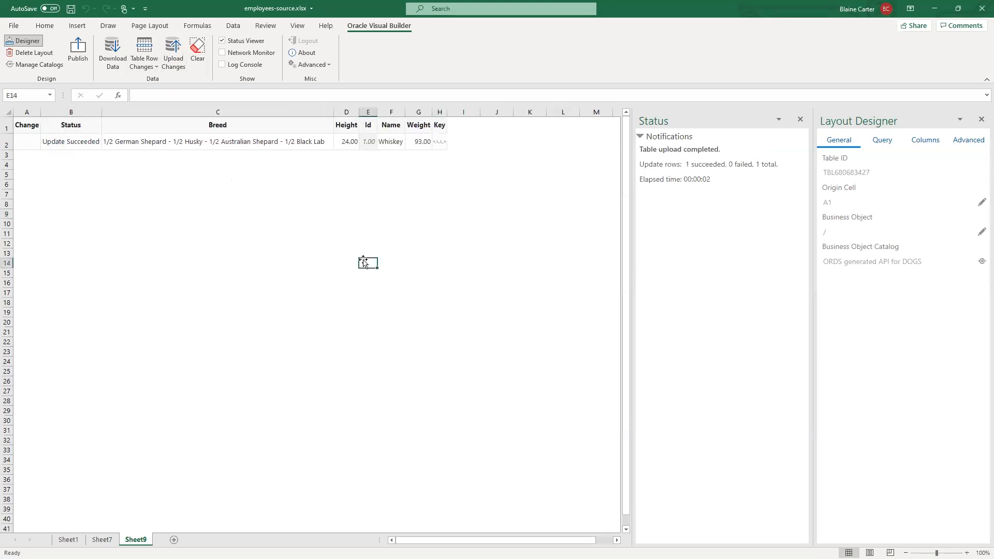
- Set the Weight field's data type to Integer, make it required for update and create, and download the table data again
{"action": "left_click", "coordinate": [417, 145]}
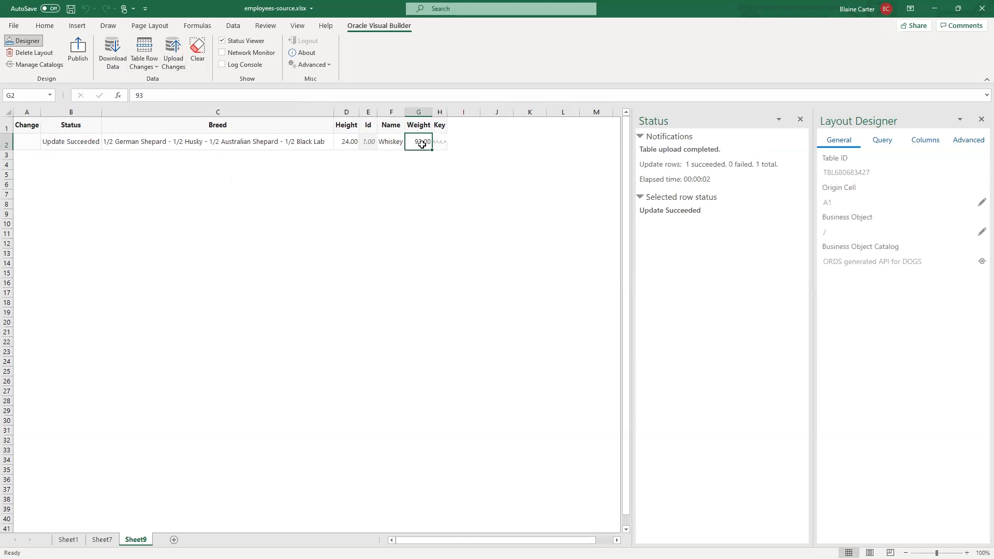
{"action": "left_click", "coordinate": [926, 141]}
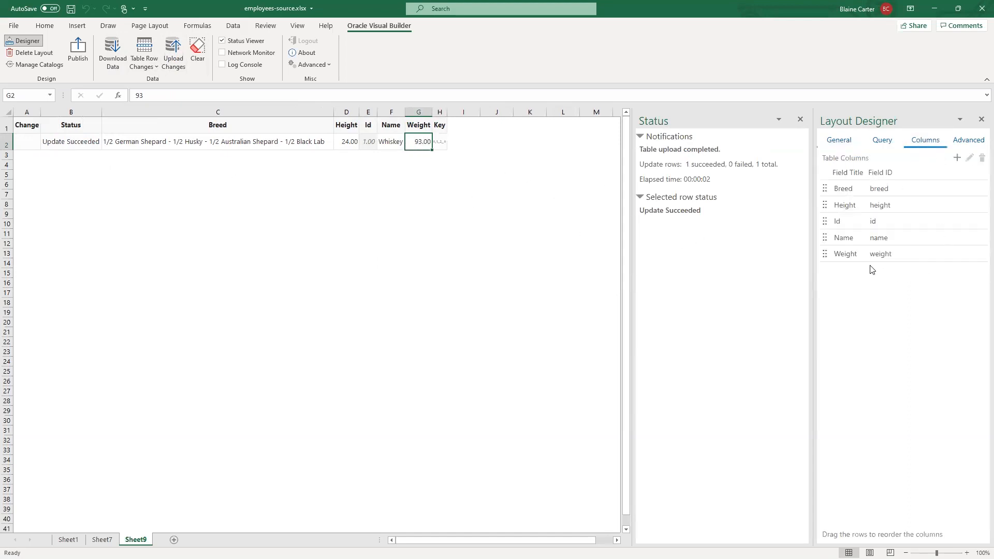
{"action": "left_click", "coordinate": [842, 259]}
{"action": "left_click", "coordinate": [969, 158]}
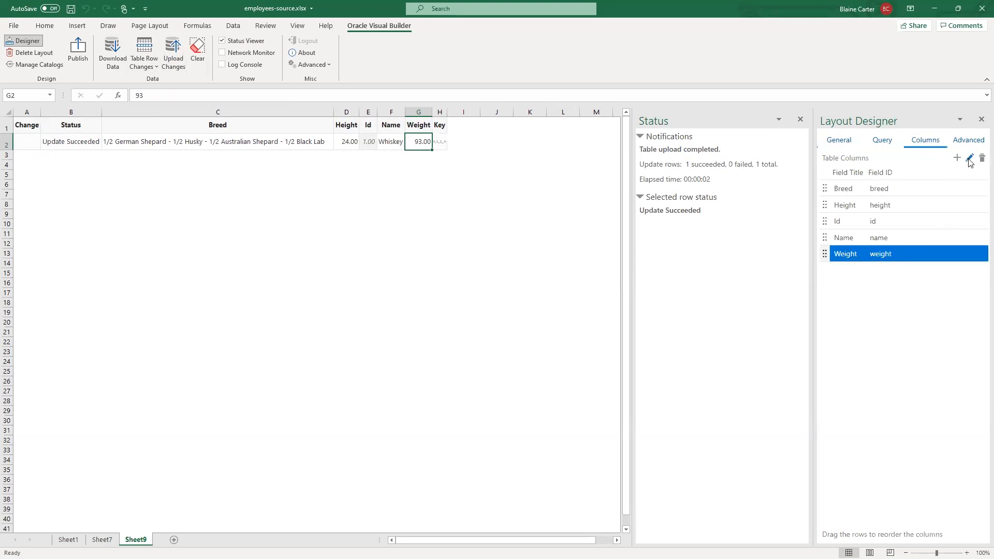
{"action": "left_click", "coordinate": [563, 176]}
{"action": "left_click", "coordinate": [536, 214]}
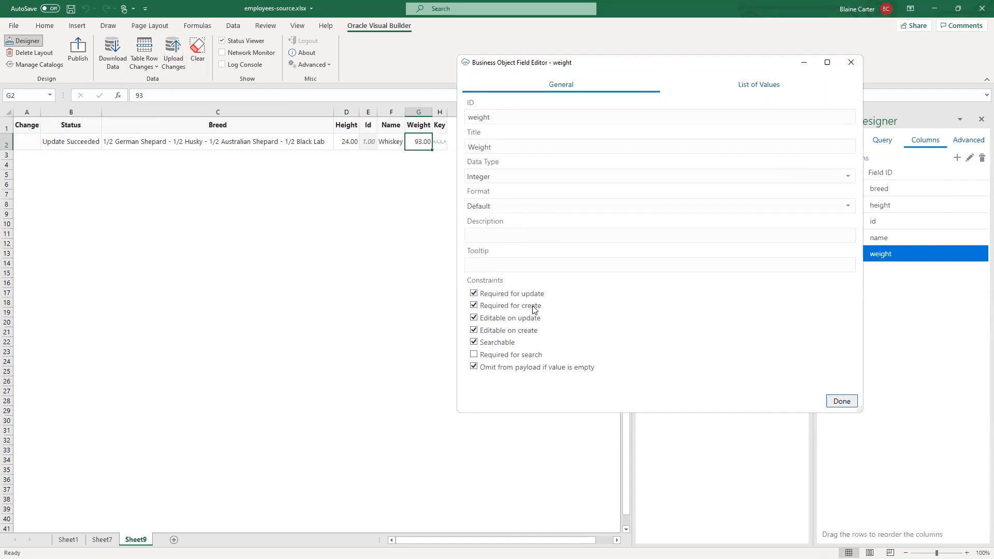
{"action": "left_click", "coordinate": [842, 401]}
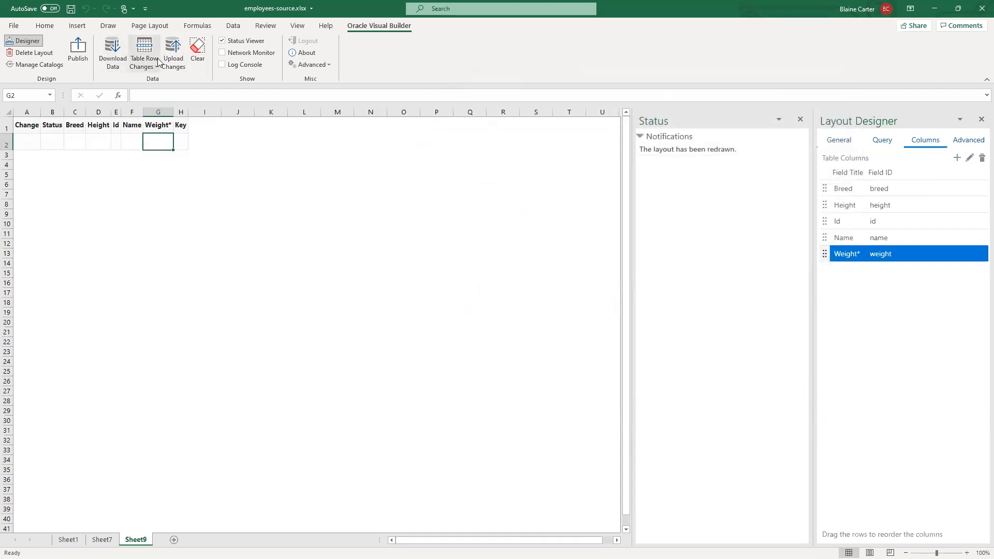
{"action": "left_click", "coordinate": [116, 52]}
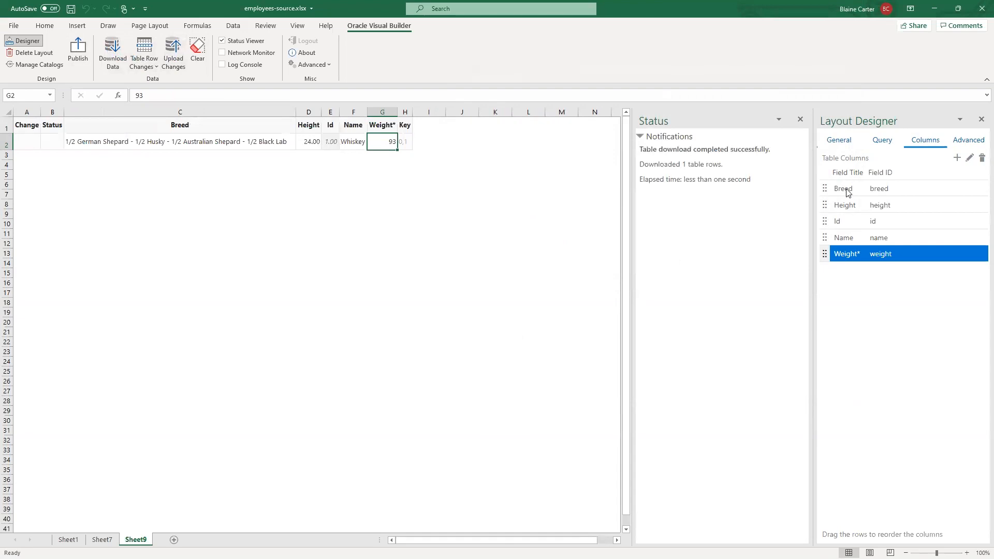
- Set the Id field's data type to Integer and make it required for create
{"action": "left_click", "coordinate": [887, 224]}
{"action": "left_click", "coordinate": [970, 157]}
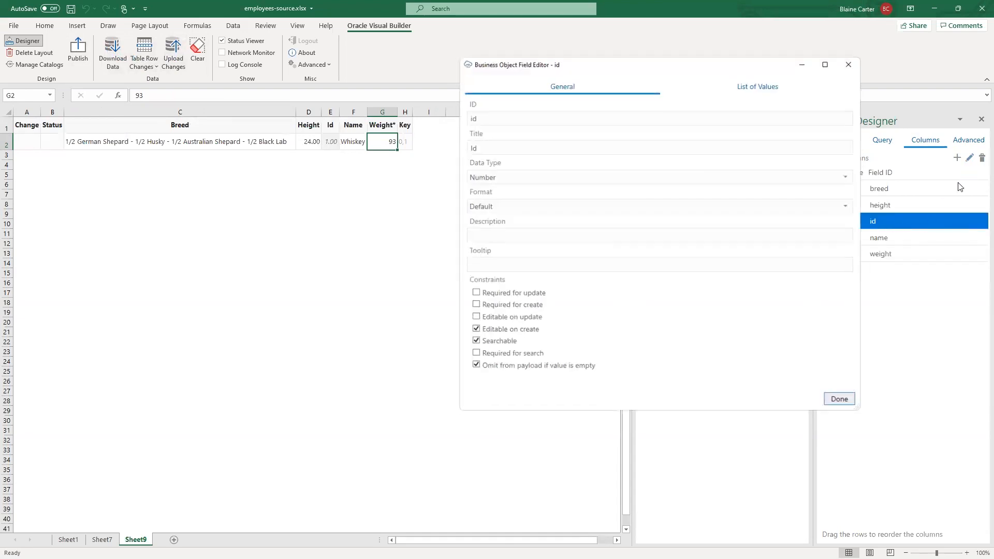
{"action": "left_click", "coordinate": [523, 176]}
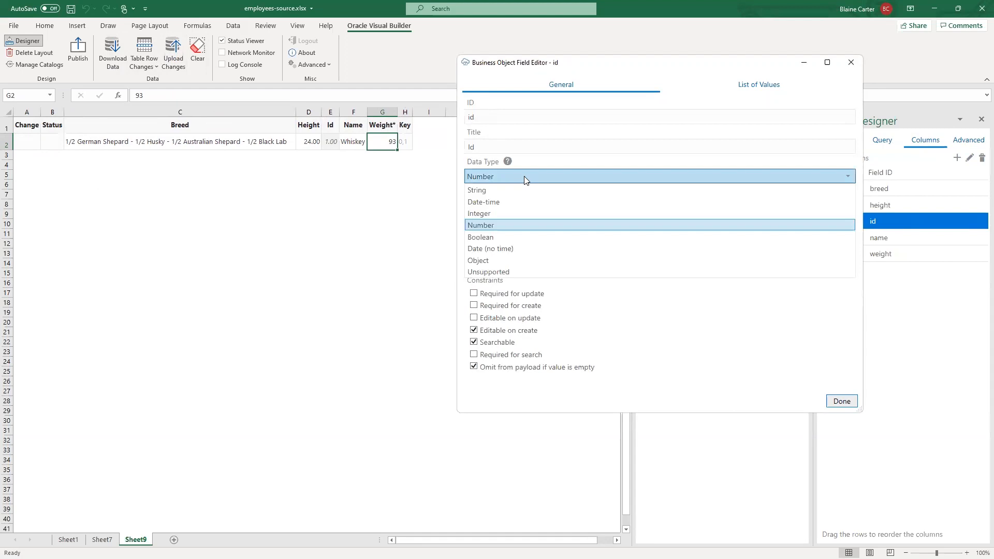
{"action": "left_click", "coordinate": [522, 214]}
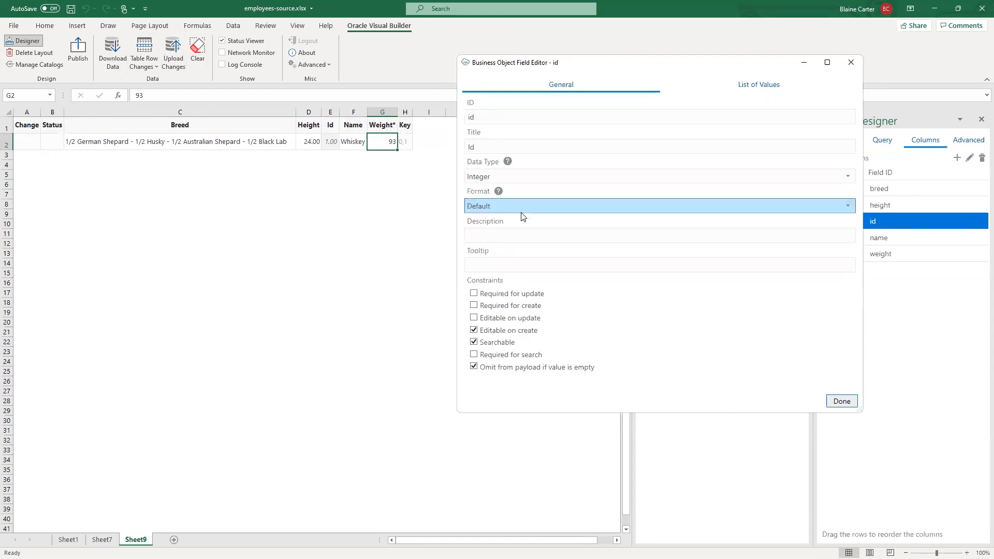
{"action": "left_click", "coordinate": [473, 306]}
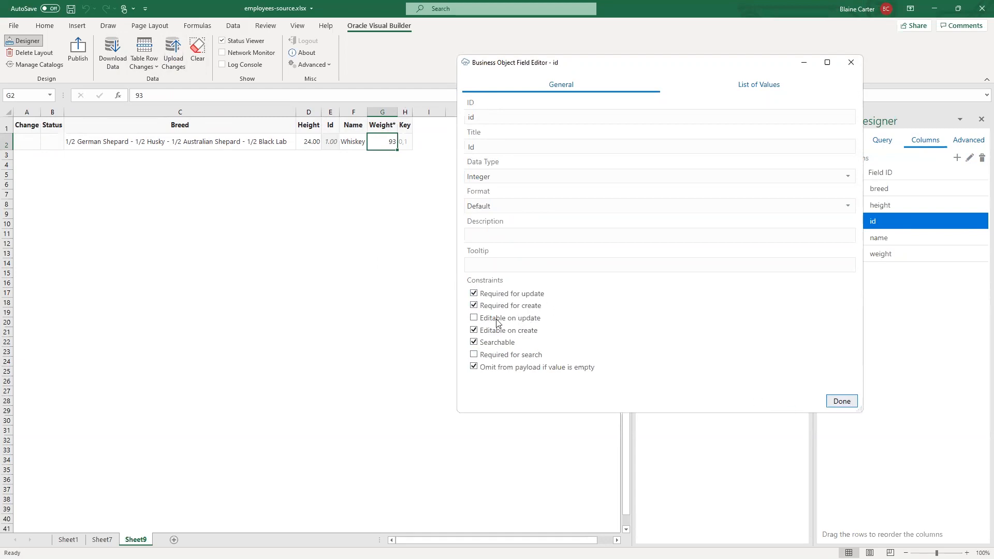
{"action": "left_click", "coordinate": [842, 402]}
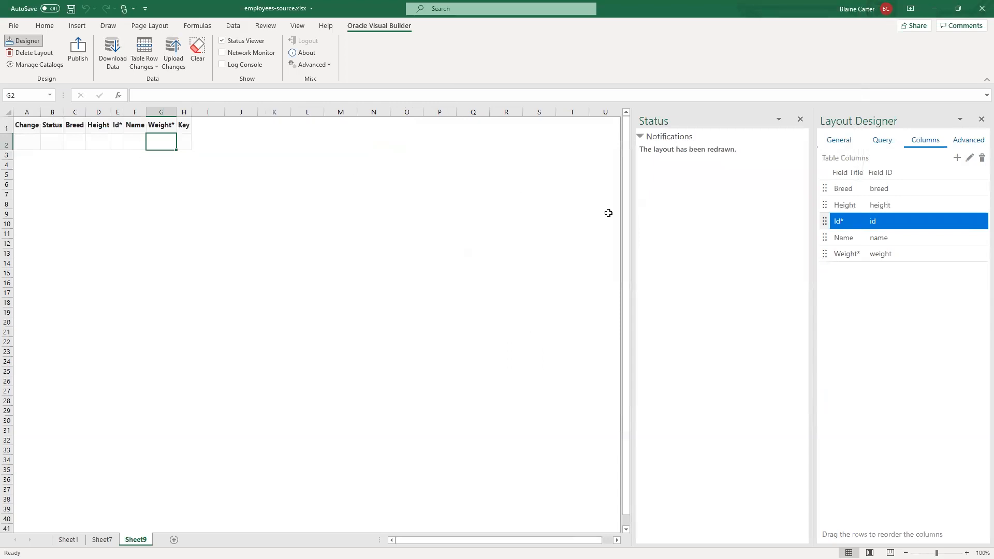
- Set the Height field's data type to Integer, make it required for update and create, and refresh the table with downloaded data
{"action": "left_click", "coordinate": [866, 206]}
{"action": "left_click", "coordinate": [968, 158]}
{"action": "left_click", "coordinate": [527, 176]}
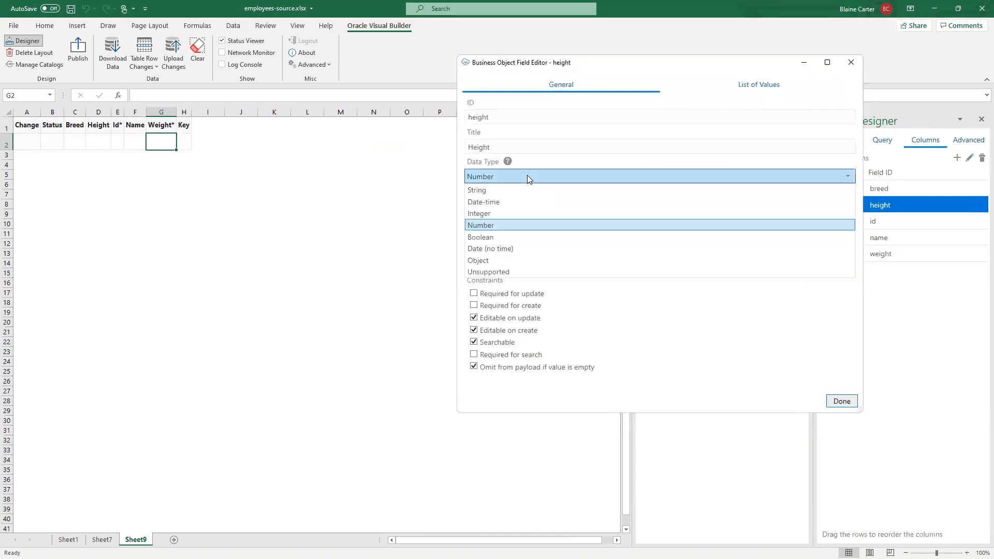
{"action": "left_click", "coordinate": [527, 214]}
{"action": "left_click", "coordinate": [484, 296]}
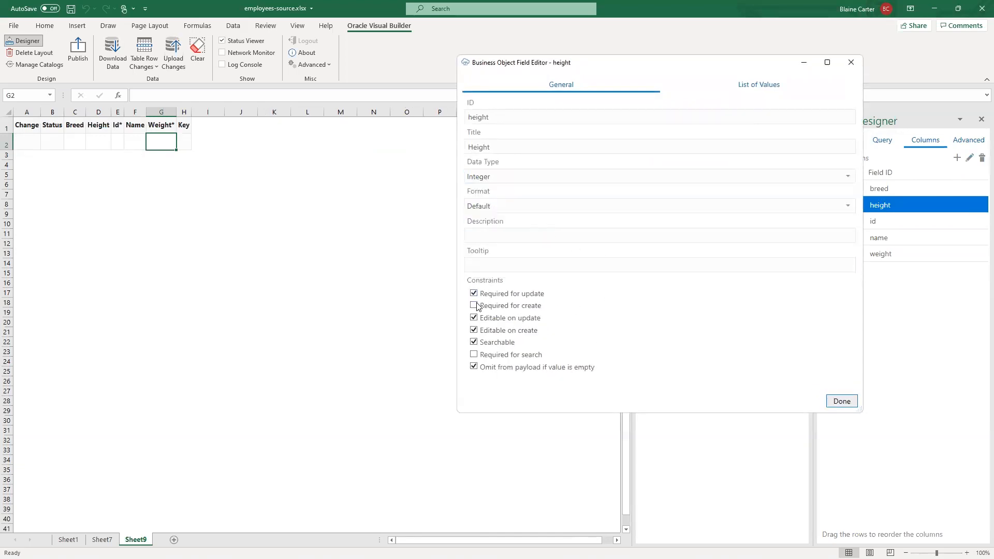
{"action": "left_click", "coordinate": [842, 401]}
{"action": "left_click", "coordinate": [112, 51]}
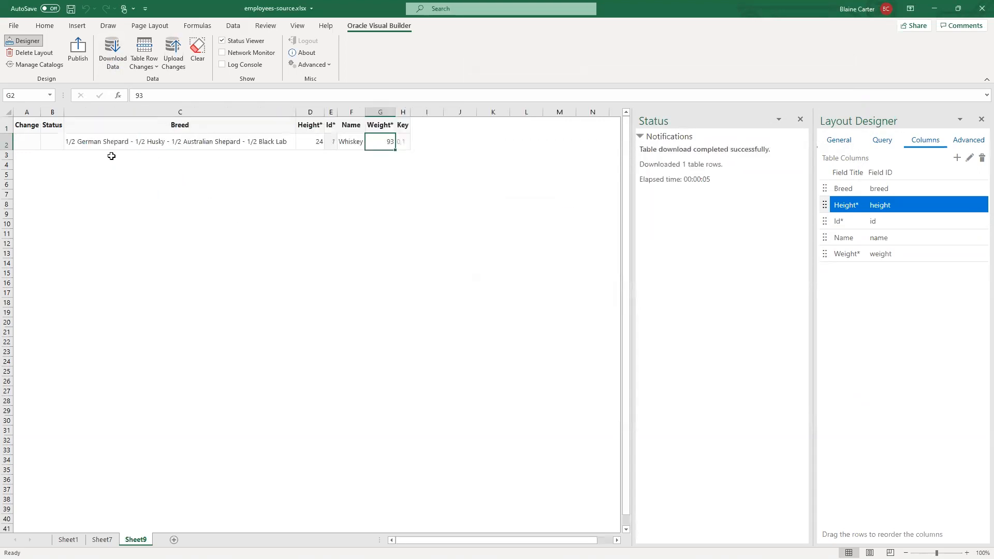
- Insert a new row above Whiskey's record and download the table data again, discarding the pending row
{"action": "right_click", "coordinate": [14, 145]}
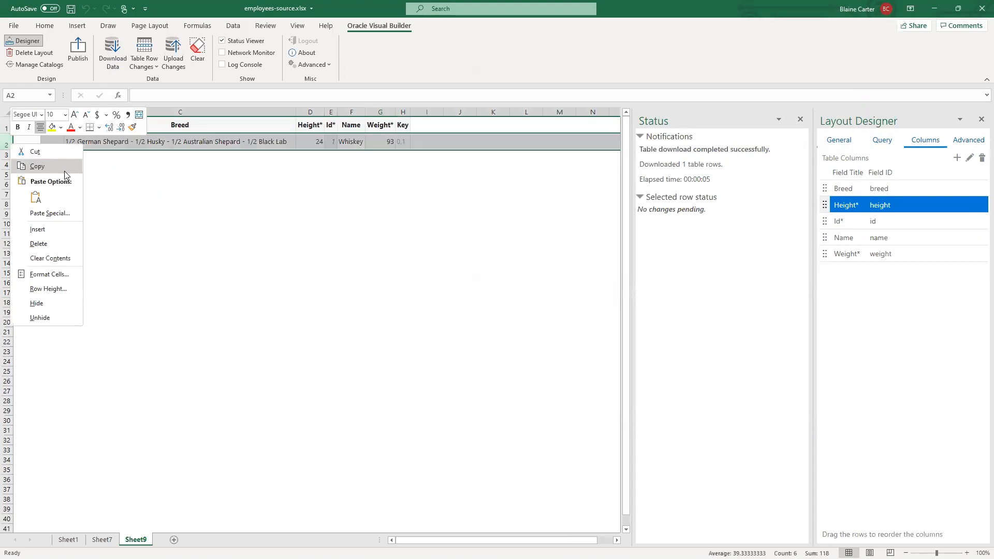
{"action": "left_click", "coordinate": [49, 229]}
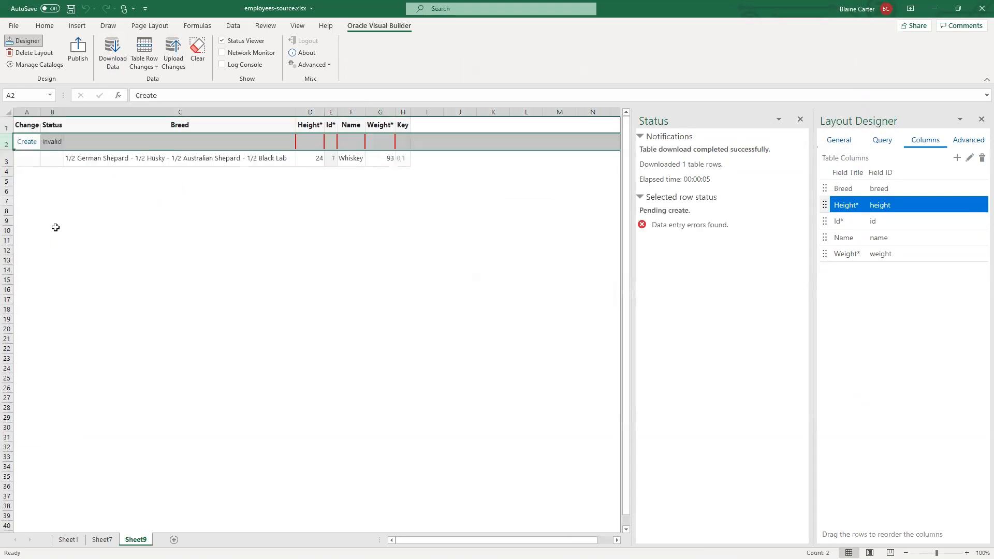
{"action": "left_click", "coordinate": [290, 157]}
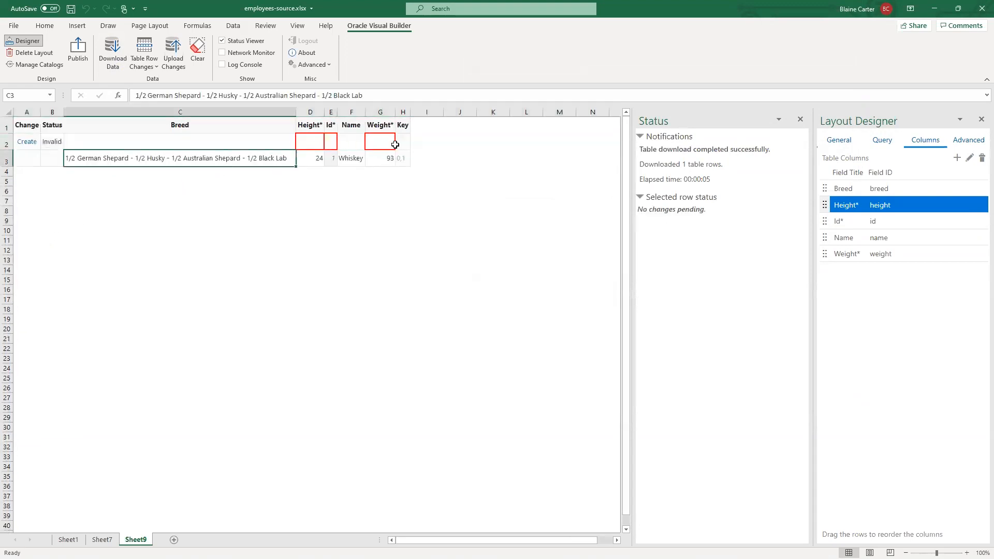
{"action": "left_click", "coordinate": [106, 143]}
{"action": "right_click", "coordinate": [106, 143]}
{"action": "key", "text": "Escape"}
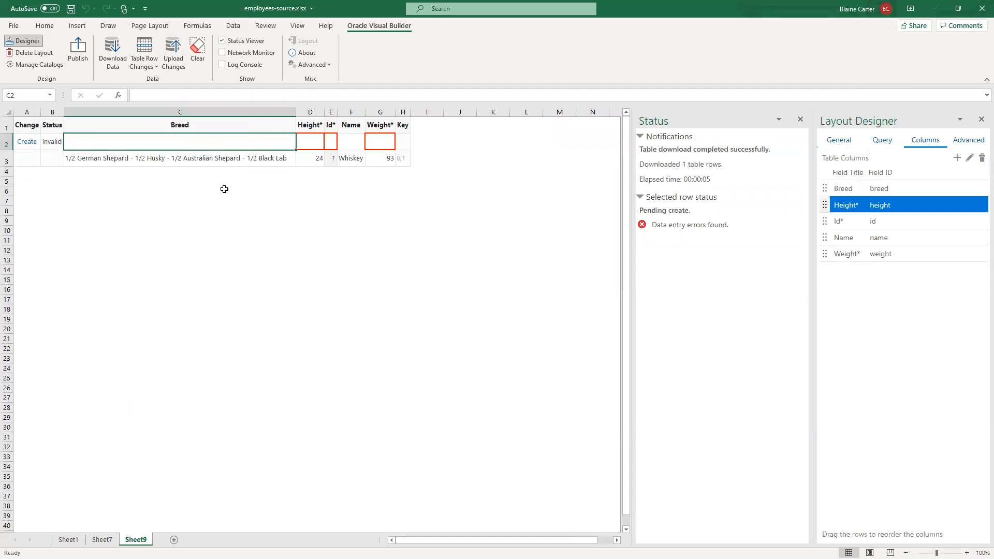
{"action": "left_click", "coordinate": [113, 50]}
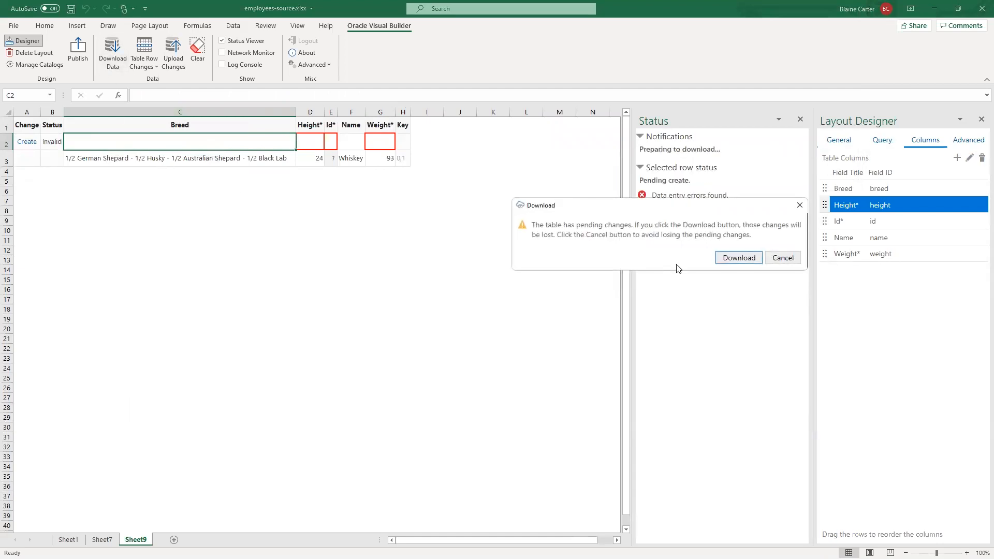
{"action": "left_click", "coordinate": [739, 258]}
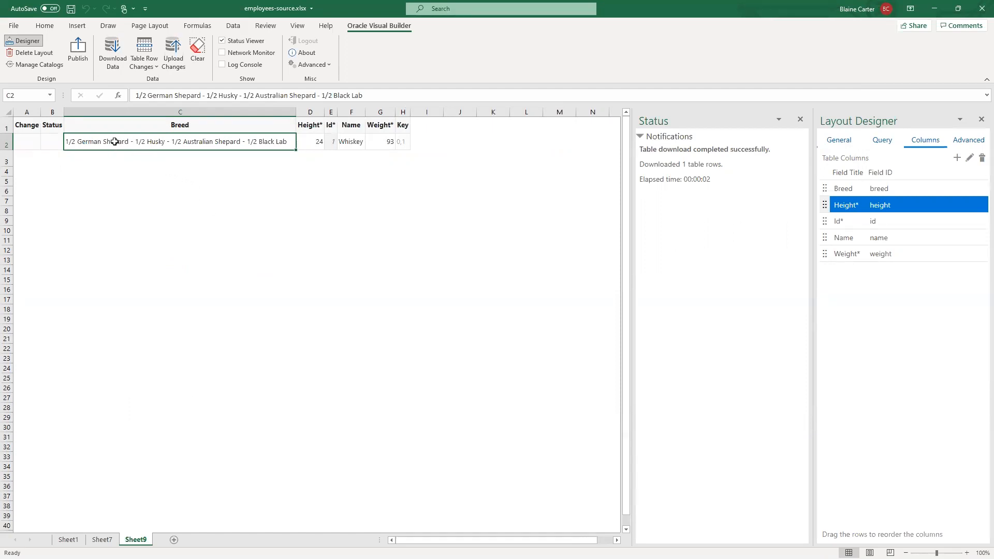
- Examine the business objects, service type and authentication options of the "ORDS generated API for DOGS" catalog, leaving its settings as they are
{"action": "left_click", "coordinate": [47, 65]}
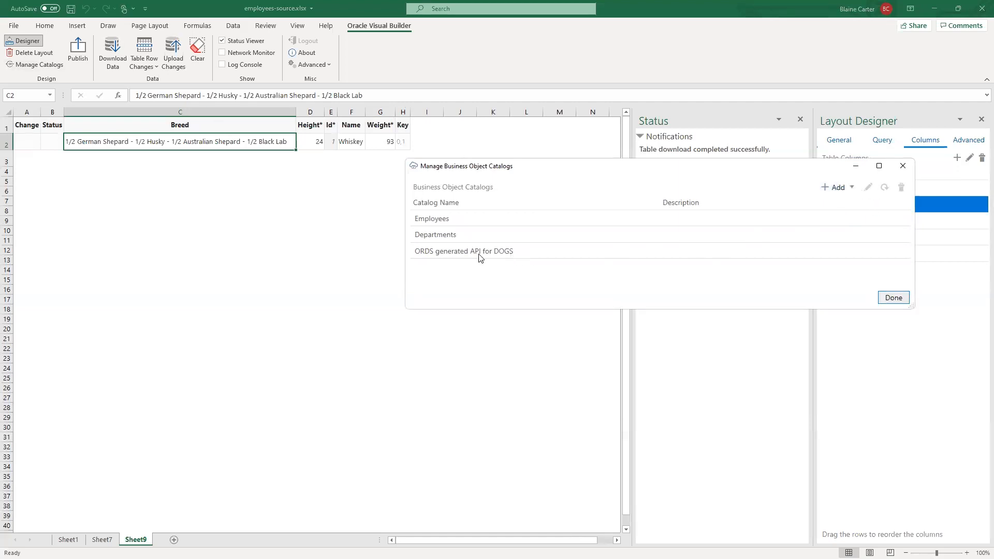
{"action": "left_click", "coordinate": [524, 253]}
{"action": "left_click", "coordinate": [868, 186]}
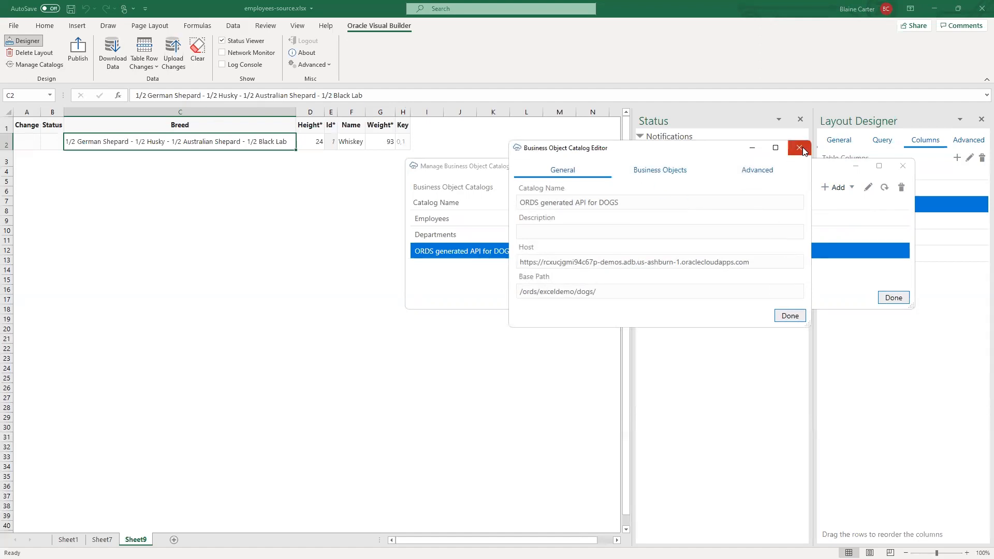
{"action": "left_click", "coordinate": [648, 177]}
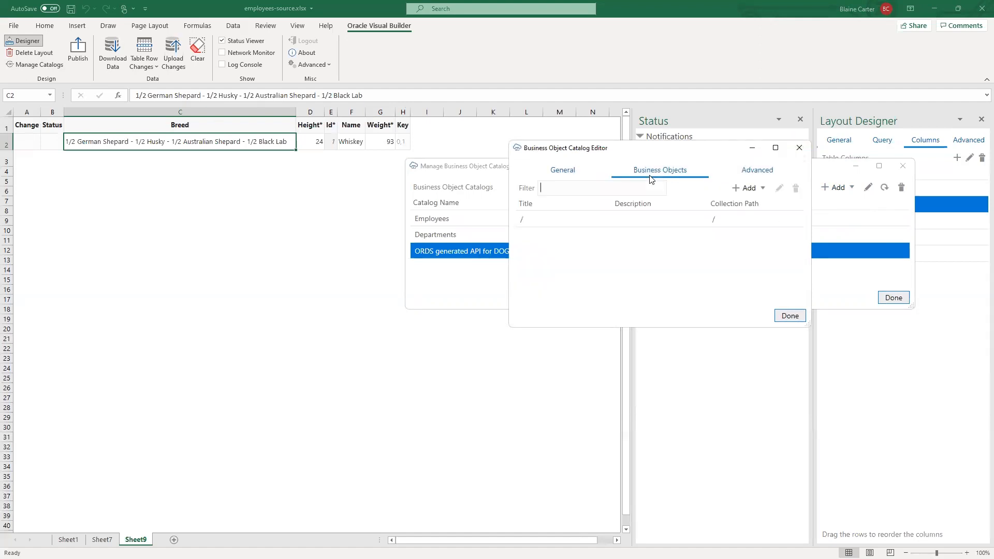
{"action": "left_click", "coordinate": [756, 168]}
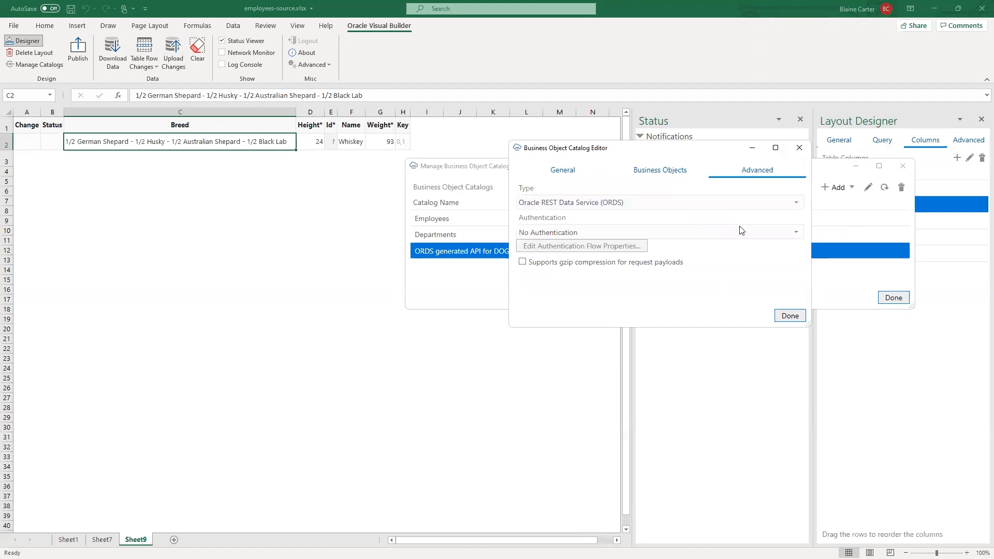
{"action": "left_click", "coordinate": [795, 238]}
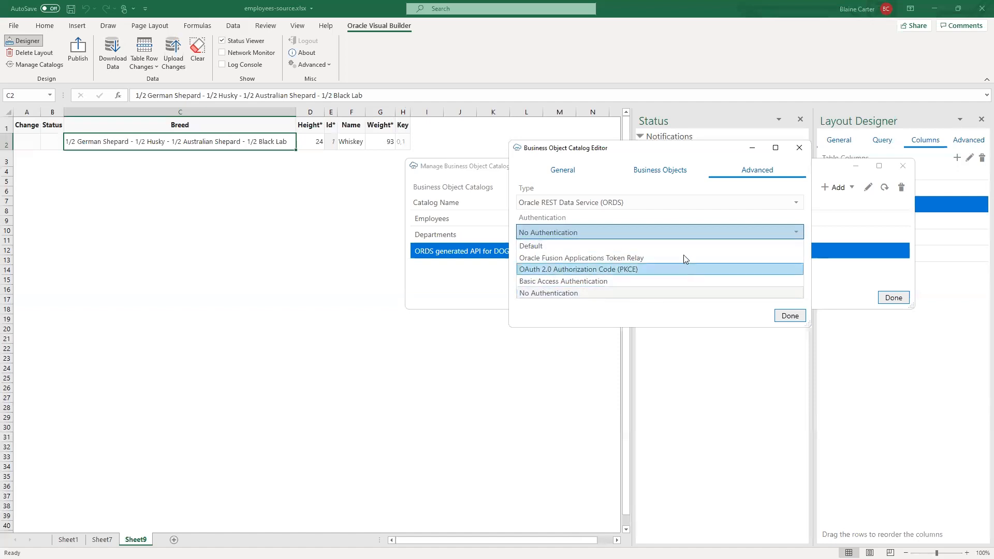
{"action": "left_click", "coordinate": [789, 320]}
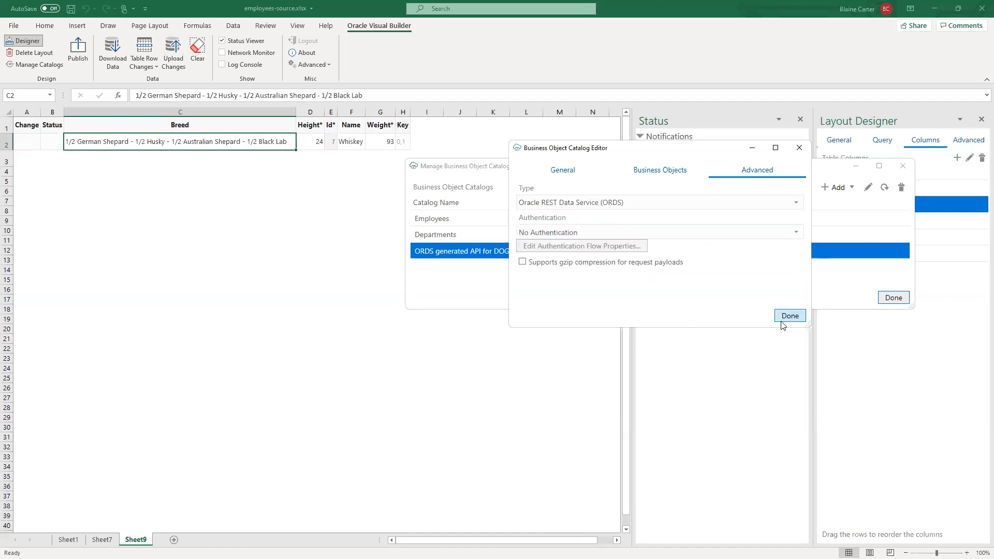
{"action": "left_click", "coordinate": [786, 318]}
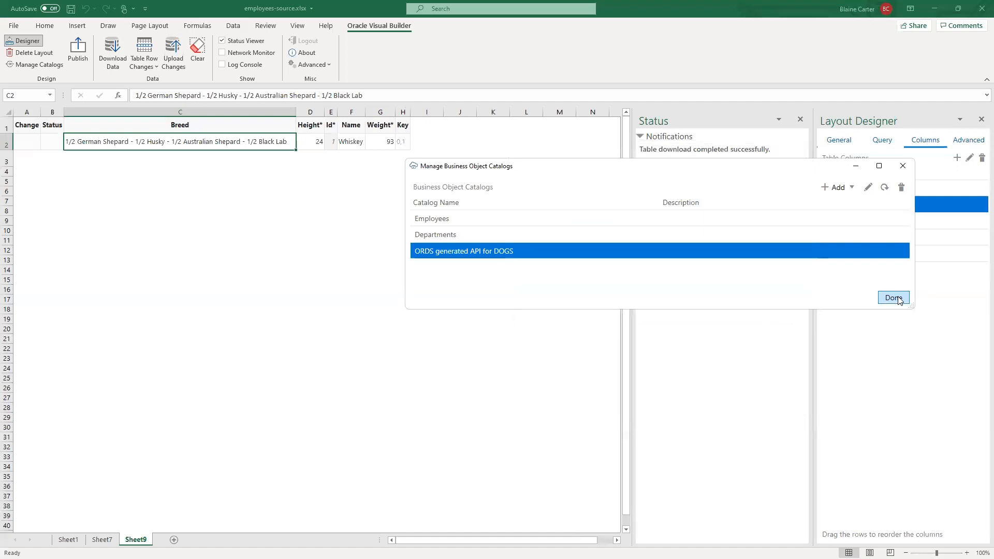
{"action": "left_click", "coordinate": [902, 165]}
{"action": "left_click", "coordinate": [199, 376]}
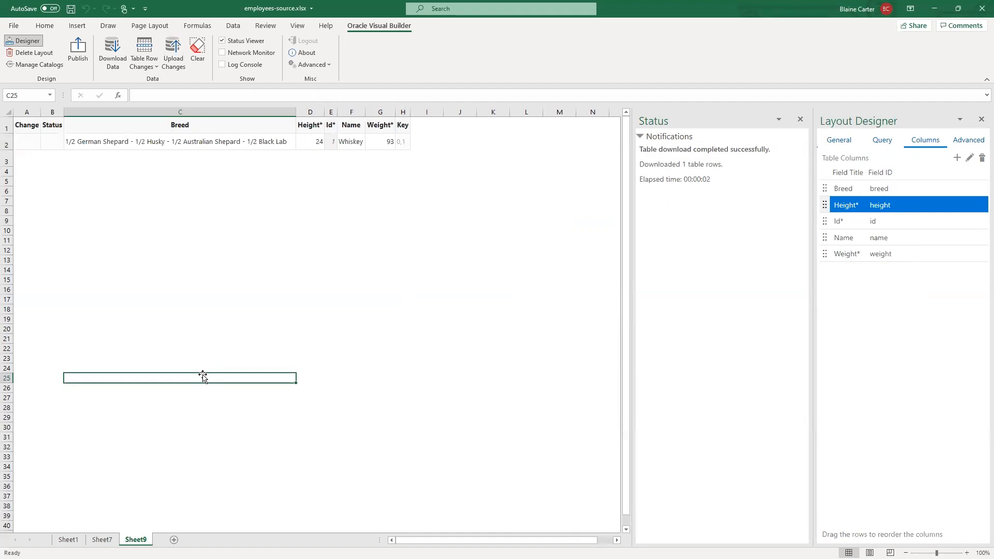
- Switch to the excelpluginTalk.pptx slide show in PowerPoint and advance from the Demo slide to the Learn More slide
{"action": "key", "text": "alt+Tab"}
{"action": "key", "text": "Tab"}
{"action": "key", "text": "Tab"}
{"action": "key", "text": "Tab"}
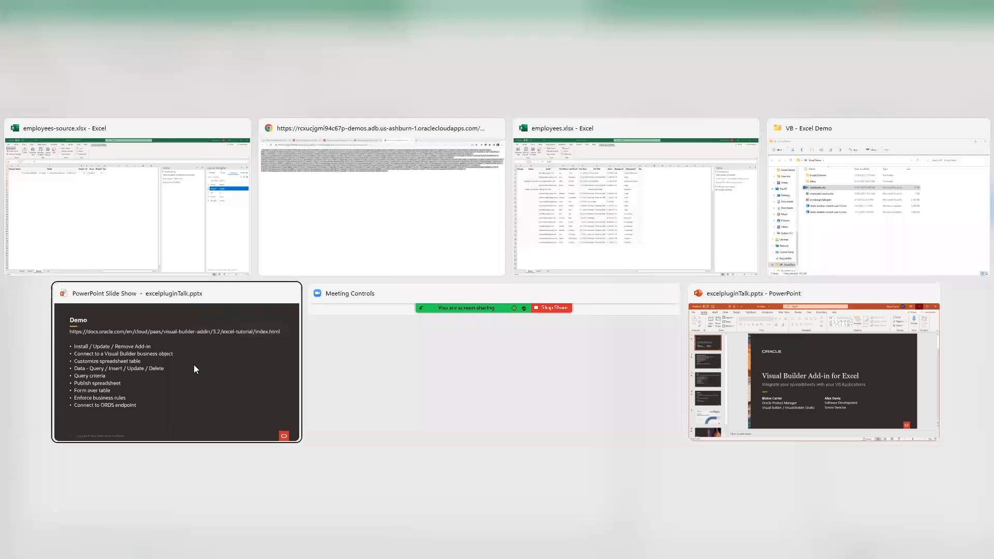
{"action": "key", "text": "Tab"}
{"action": "key", "text": "shift+Tab"}
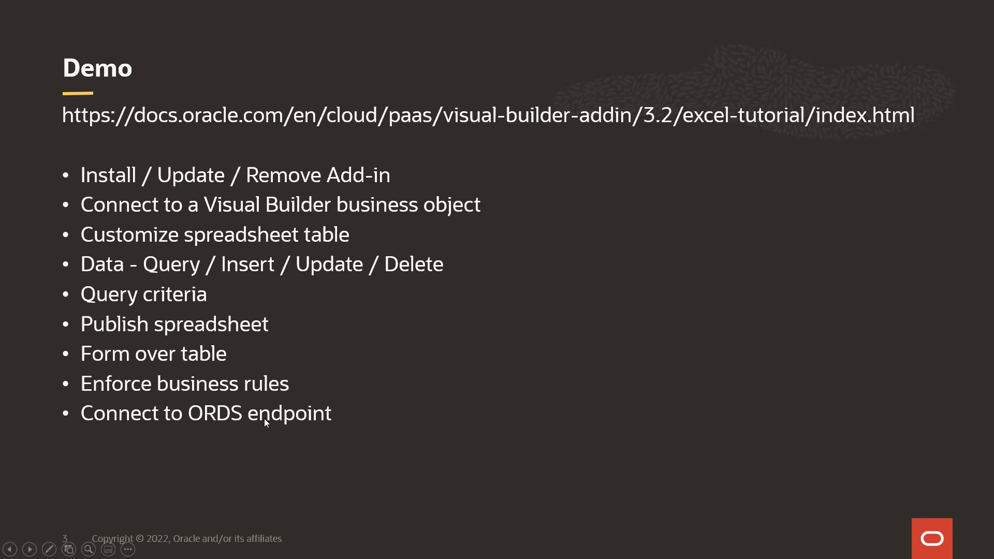
{"action": "left_click", "coordinate": [377, 428]}
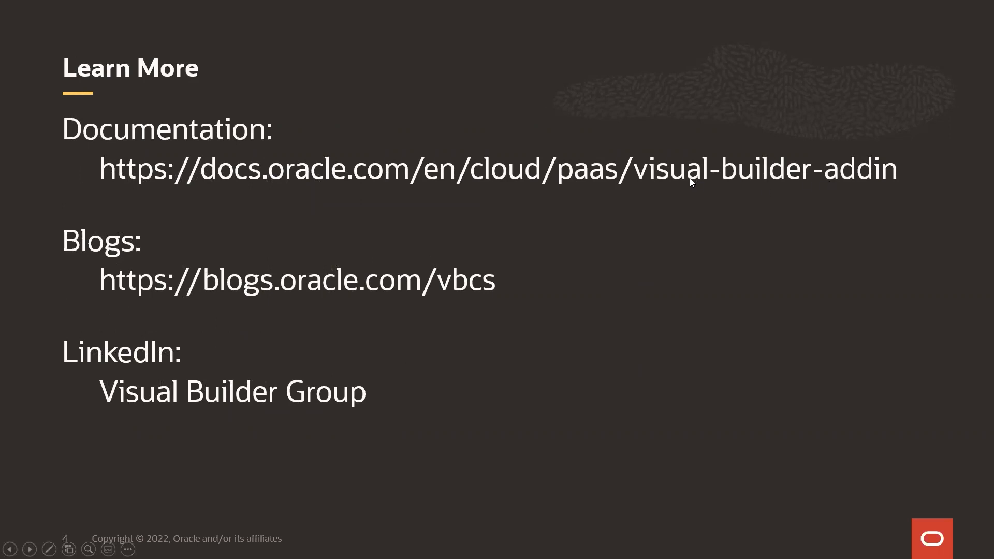
- Switch to Chrome and look over the Get Started topics on the Oracle Visual Builder Add-in for Excel documentation page
{"action": "key", "text": "alt+Tab"}
{"action": "key", "text": "alt+Tab"}
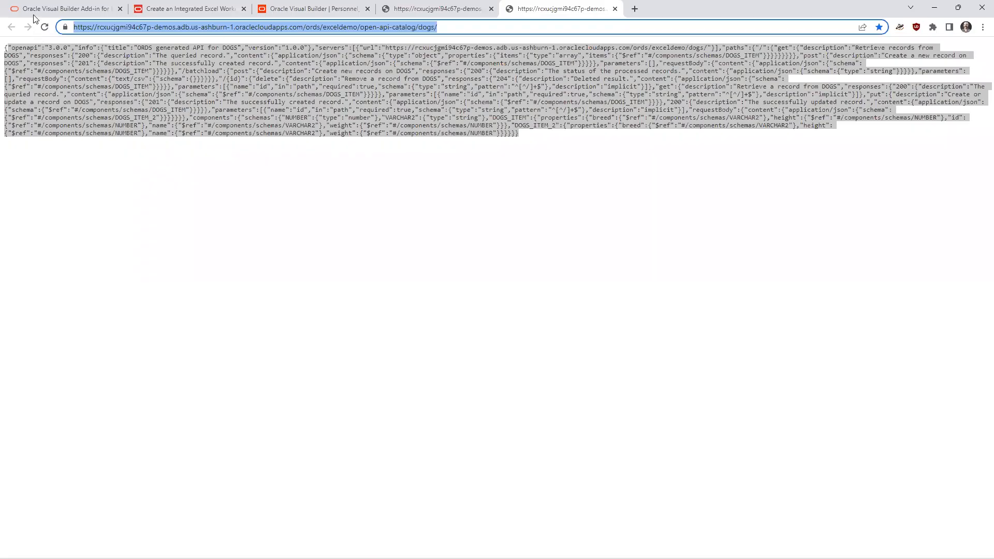
{"action": "left_click", "coordinate": [33, 16]}
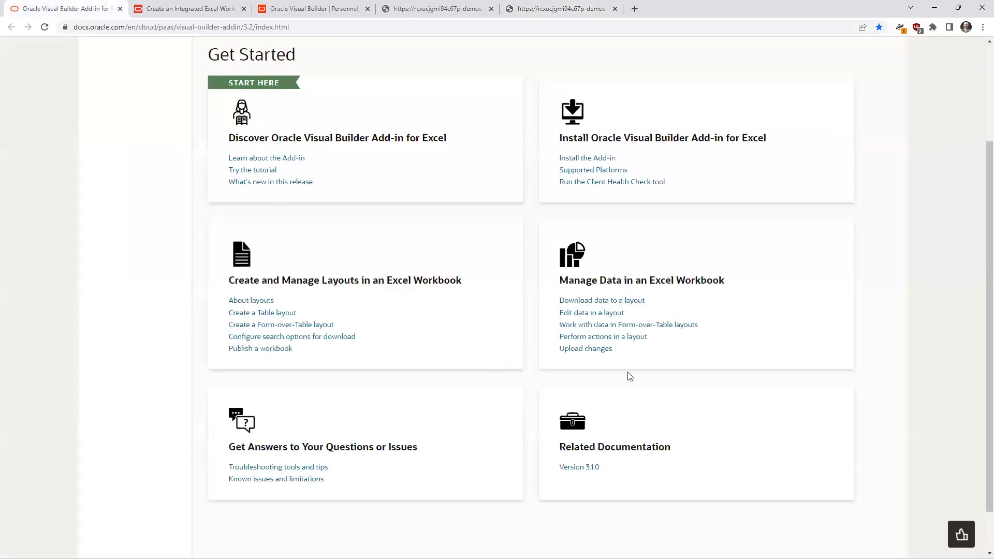
{"action": "scroll", "coordinate": [626, 375], "scroll_direction": "up", "scroll_amount": 3}
{"action": "scroll", "coordinate": [673, 357], "scroll_direction": "down", "scroll_amount": 3}
{"action": "scroll", "coordinate": [751, 349], "scroll_direction": "up", "scroll_amount": 1}
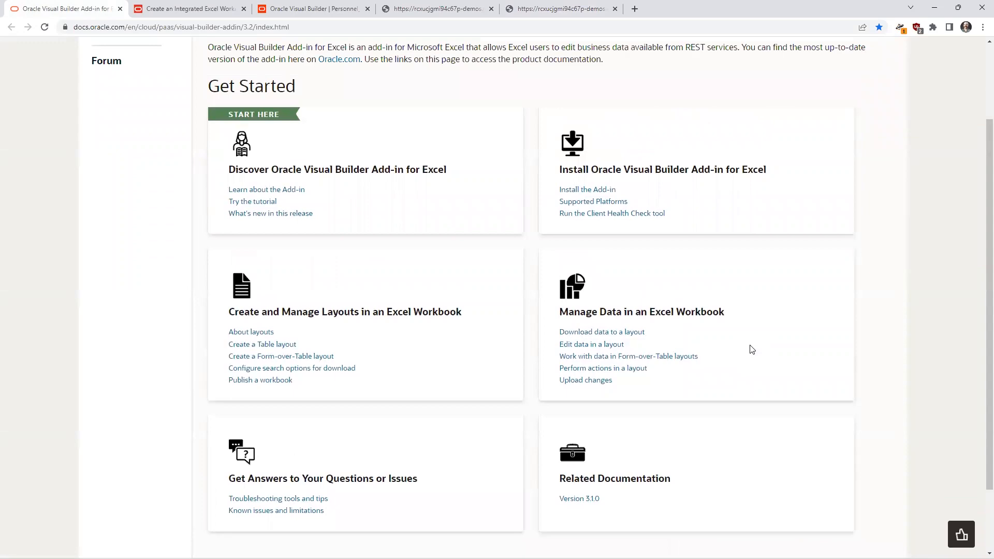
- Return to the PowerPoint slide show and advance from Learn More to the Oracle CloudWorld slide
{"action": "key", "text": "alt+Tab"}
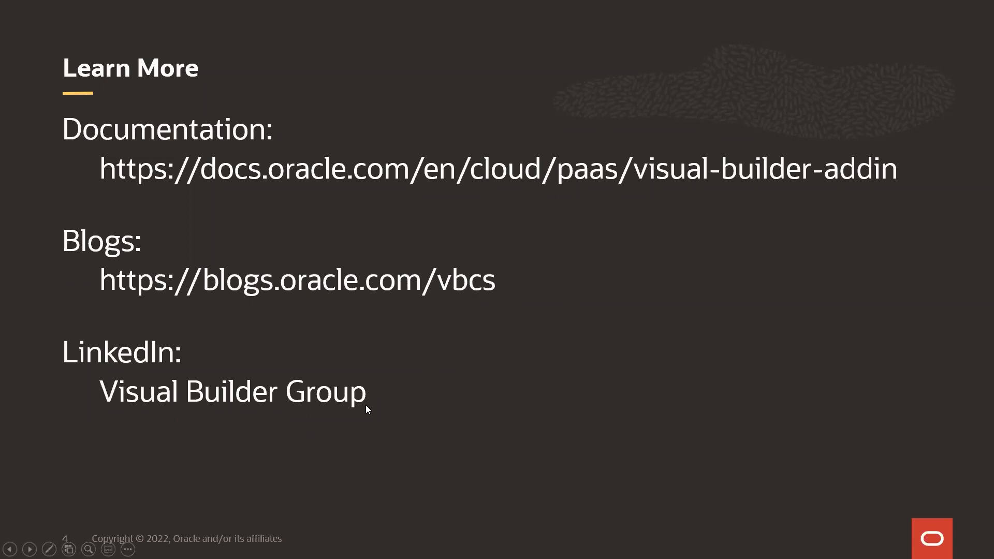
{"action": "key", "text": "alt+Tab"}
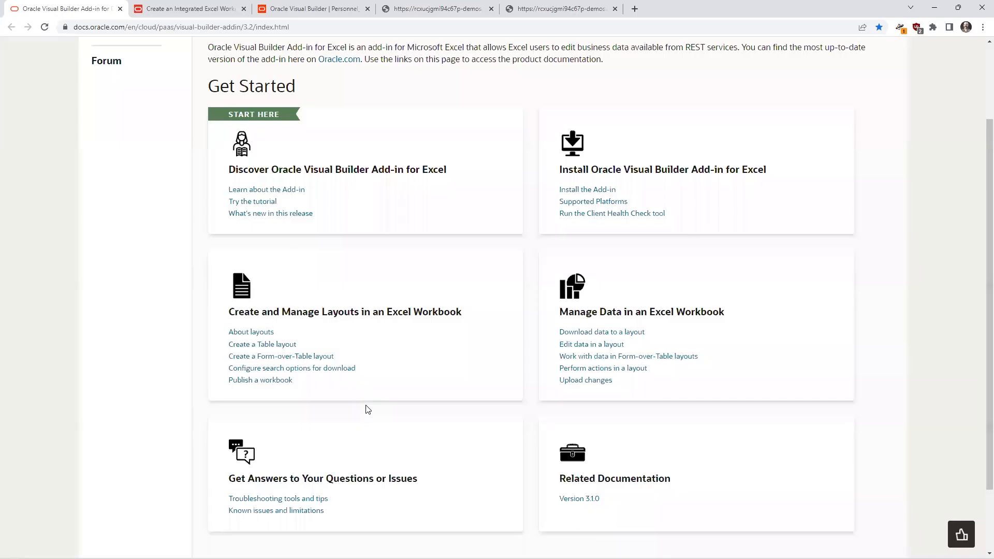
{"action": "key", "text": "alt+Tab"}
{"action": "key", "text": "Right"}
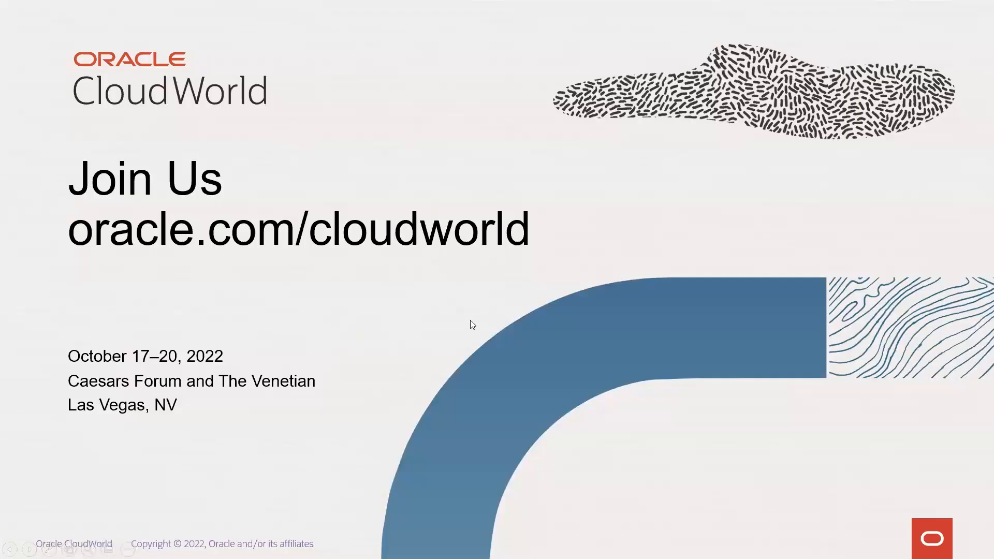